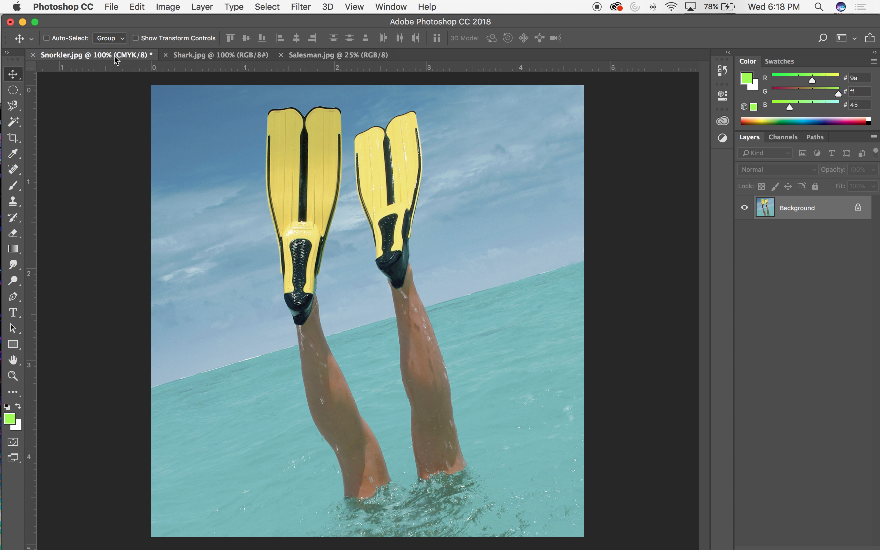
Set the resolution of Shark.jpg to 300 pixels per inch without resampling.
left_click(206, 56)
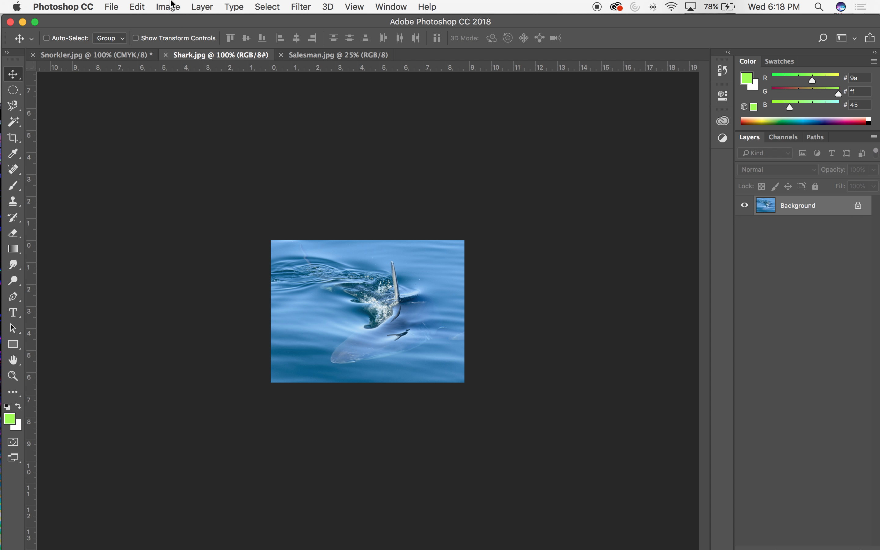
left_click(168, 7)
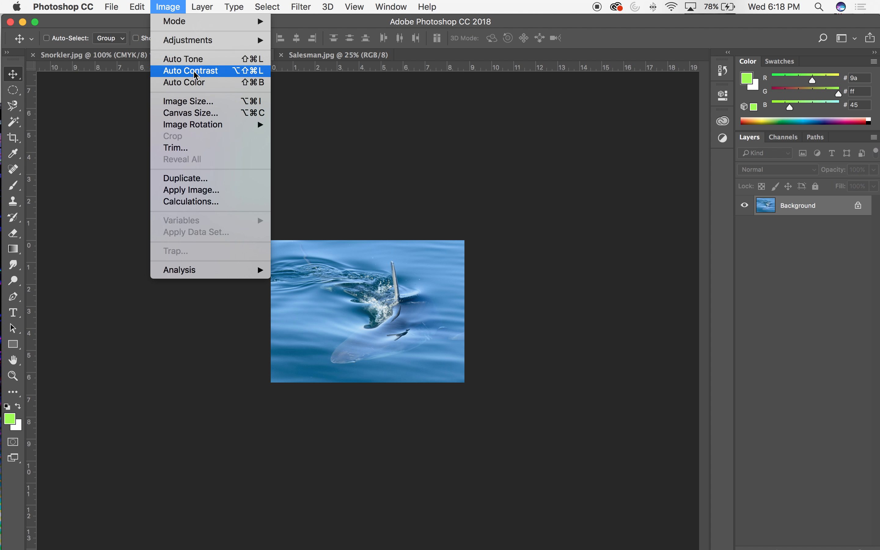
left_click(189, 103)
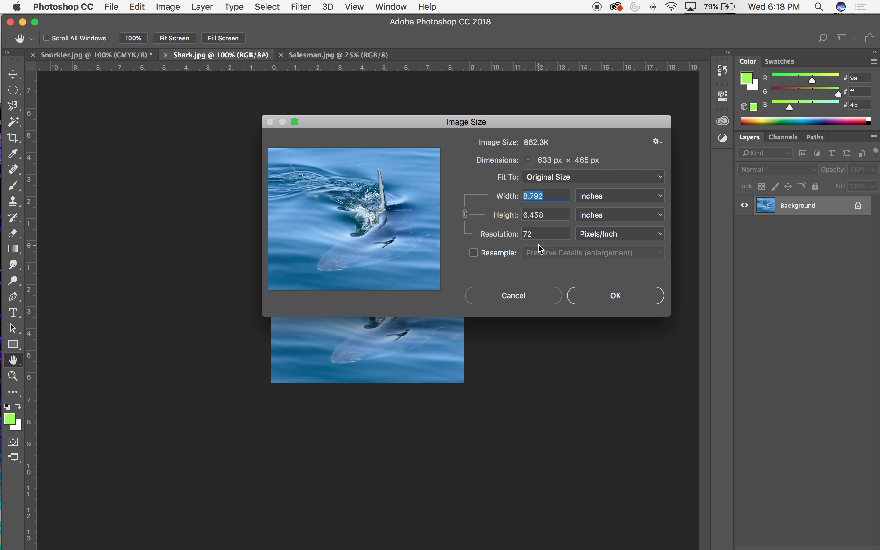
left_click(492, 236)
type("300")
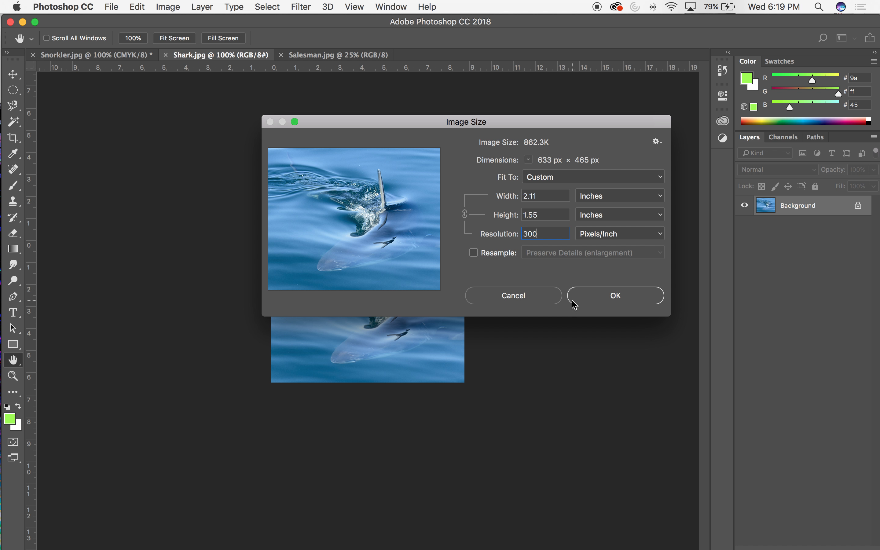
left_click(606, 302)
key("v")
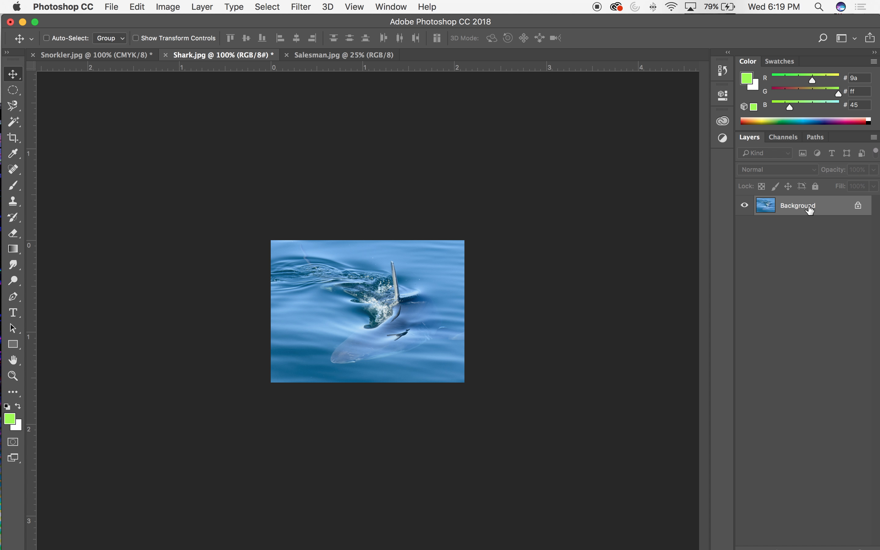
Convert the locked background of Shark.jpg into an ordinary layer, keeping the default layer settings.
left_click(178, 8)
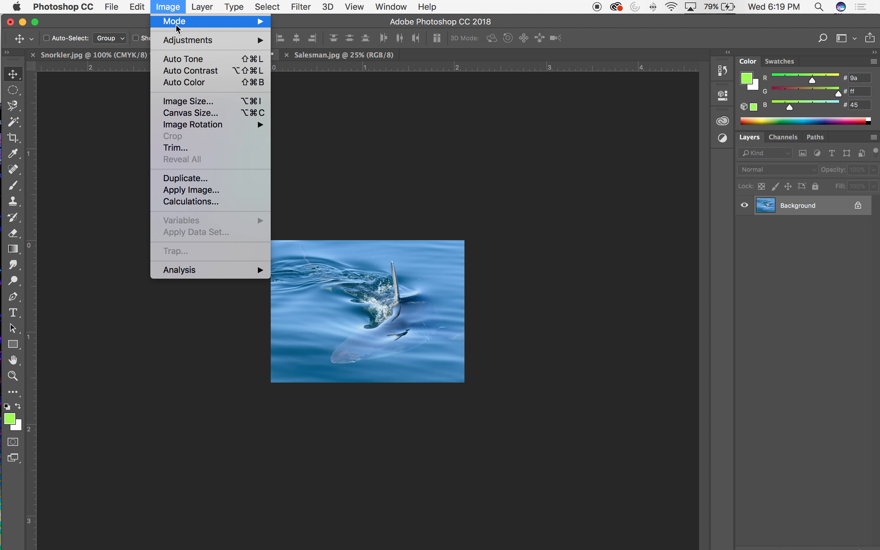
left_click(502, 178)
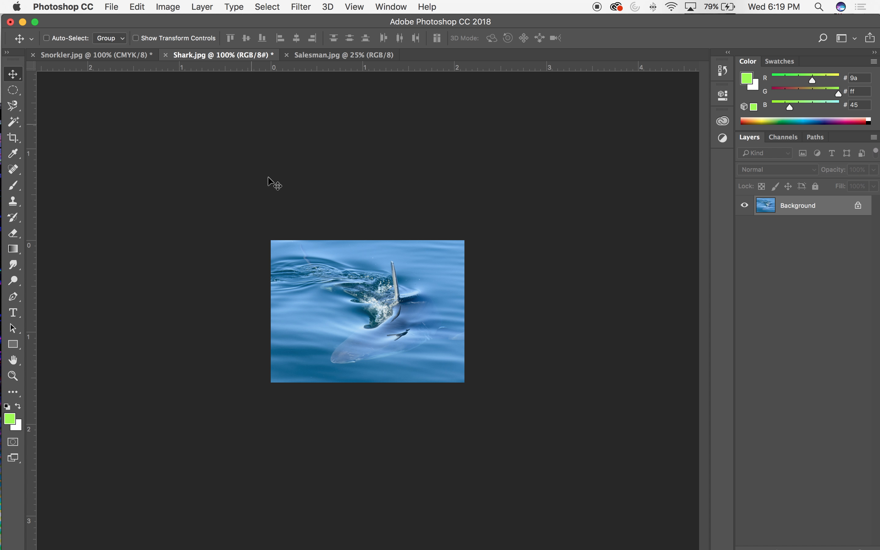
double_click(824, 213)
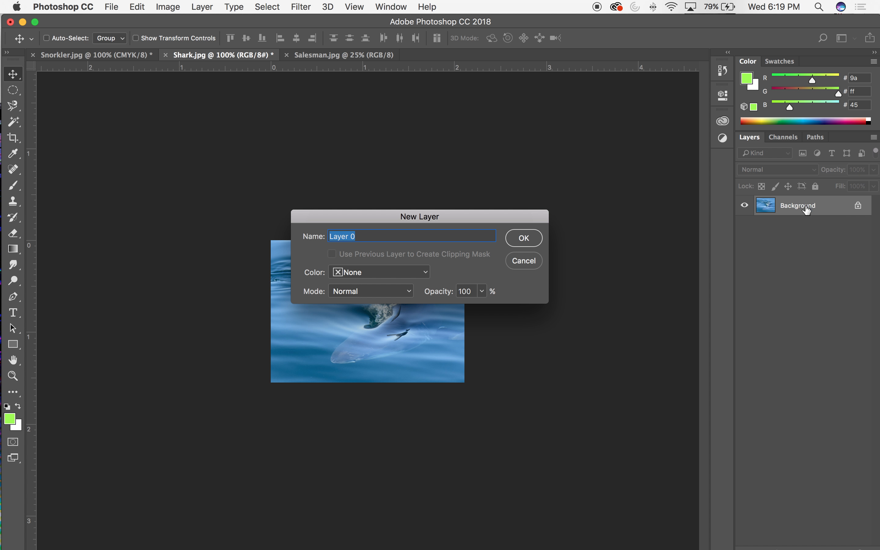
left_click(533, 238)
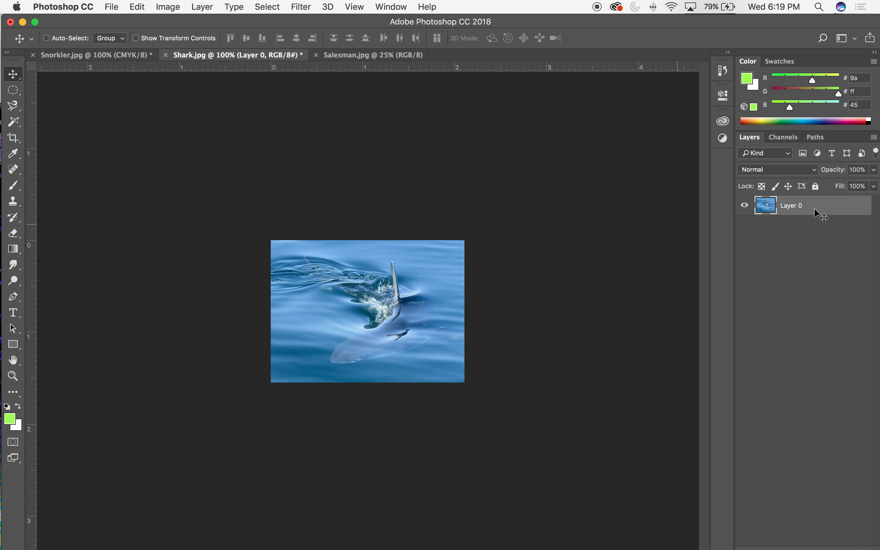
Copy the shark layer into Snorkler.jpg and place it on the water over the snorkeler's rear leg.
mouse_move(422, 293)
left_mouse_down()
mouse_move(300, 153)
mouse_move(143, 58)
mouse_move(241, 210)
mouse_move(278, 194)
mouse_move(357, 229)
mouse_move(411, 293)
left_mouse_up()
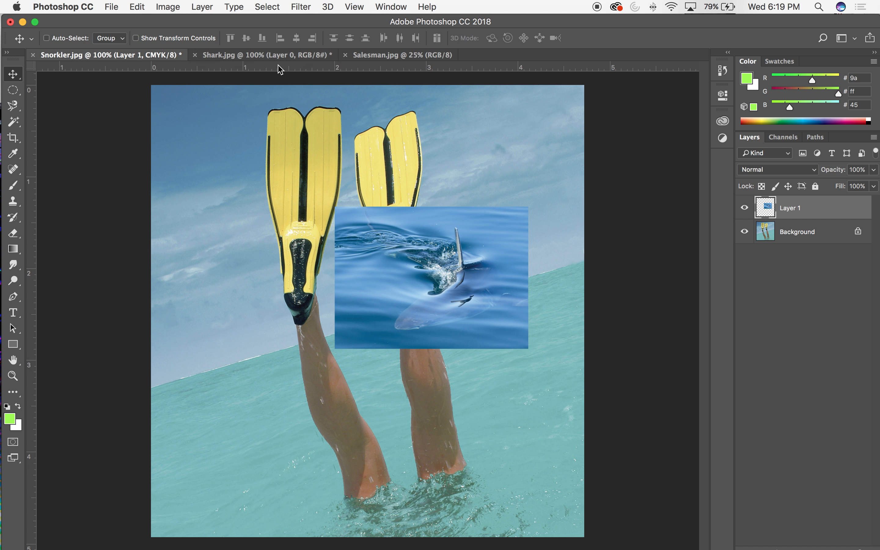
left_click(296, 57)
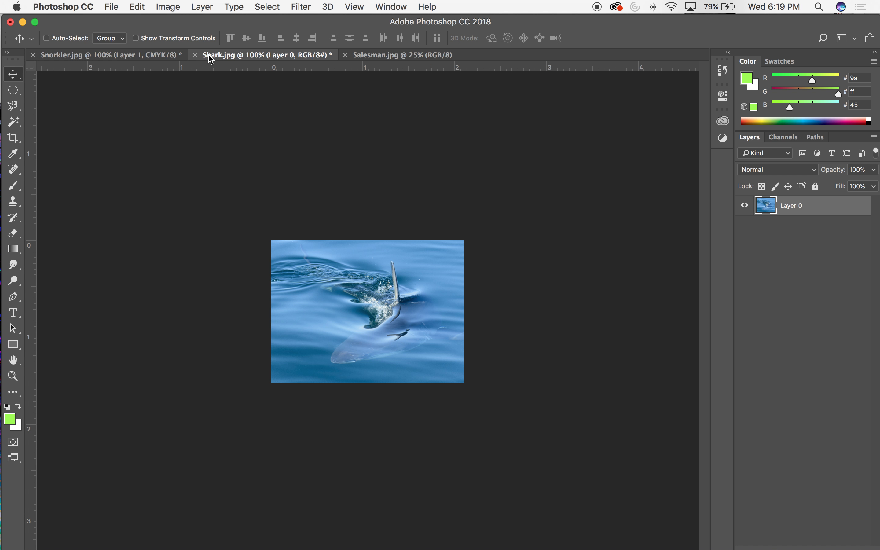
left_click(160, 55)
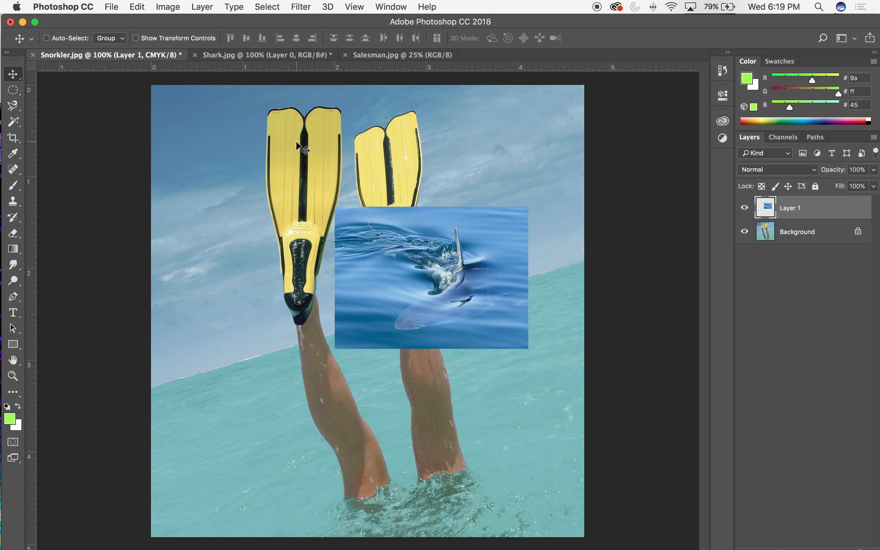
left_click_drag(451, 242, 476, 325)
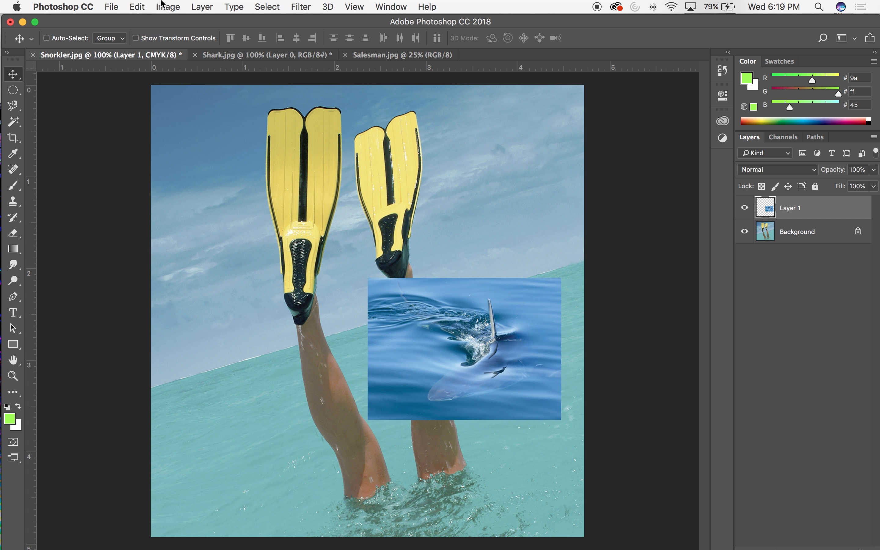
Free-transform the shark layer: rotate it about -16.5° to match the tilted horizon, shift it onto the water and scale it down slightly.
key("super")
key("super+t")
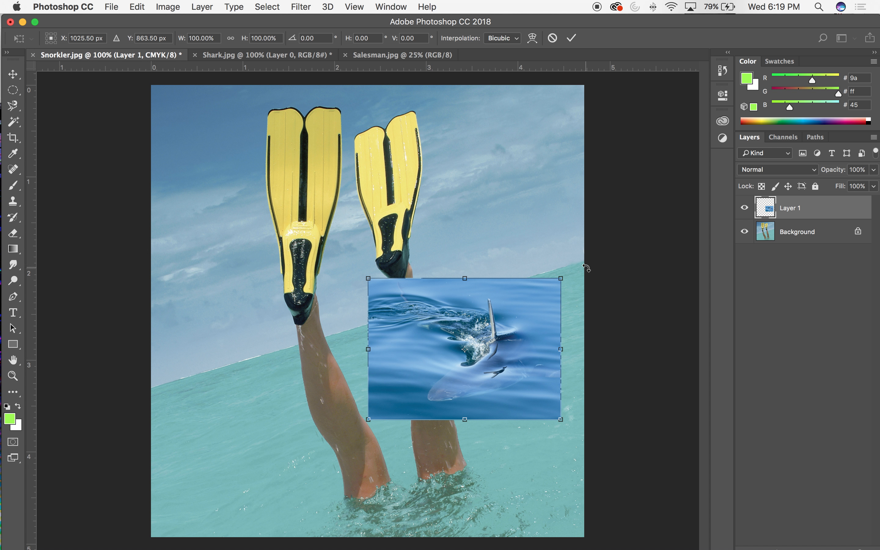
left_click_drag(572, 264, 537, 250)
left_click_drag(522, 297, 557, 312)
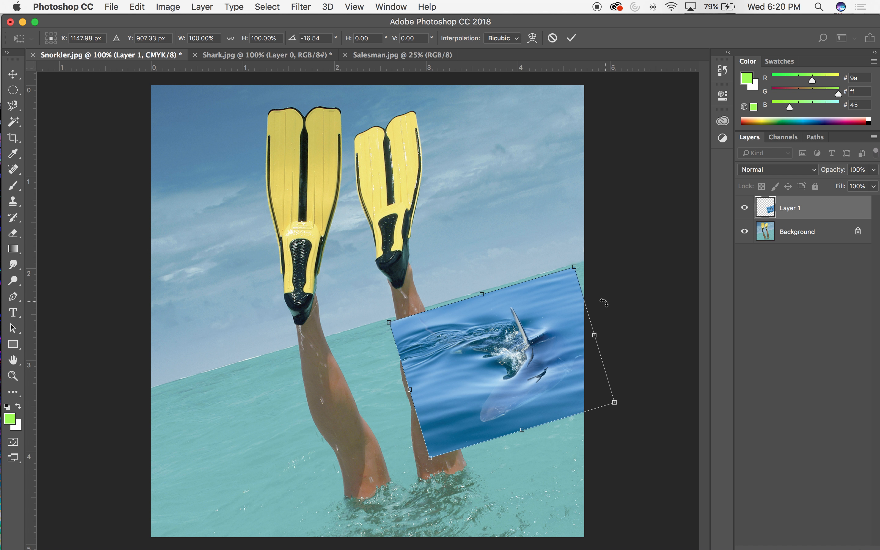
left_click_drag(430, 459, 438, 445)
key("Return")
Rename the pasted shark photo's layer as Shark.
double_click(790, 207)
type("Shark")
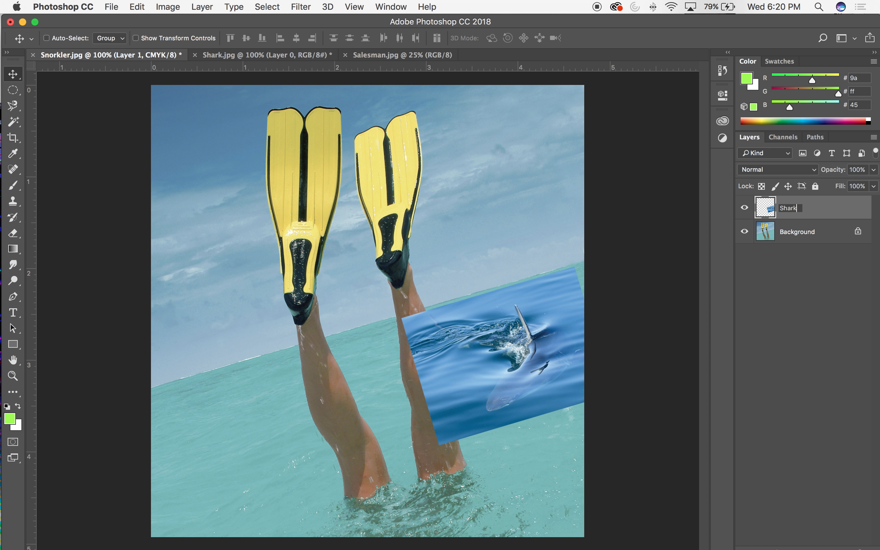
key("Return")
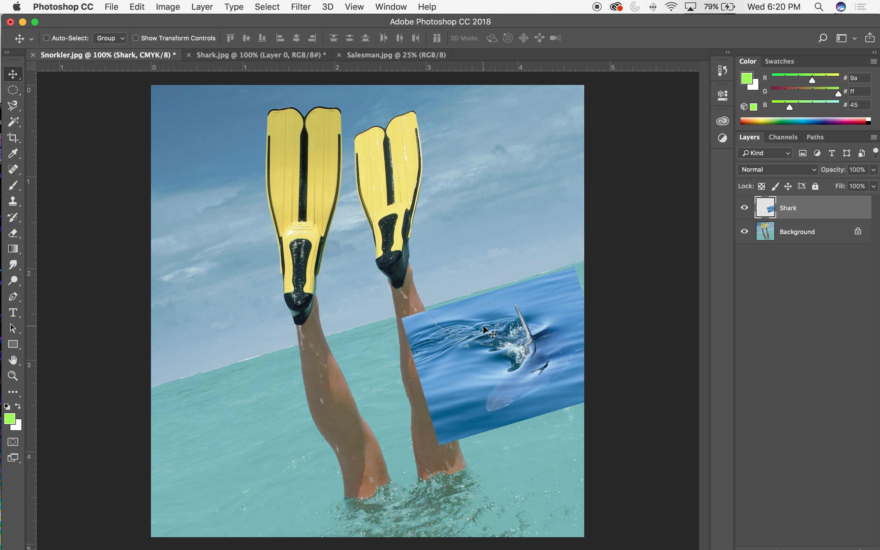
Start a Selective Color adjustment on the Shark layer, setting Blues to Cyan -43, Magenta -60, Yellow +30 and Black -60.
left_click(167, 6)
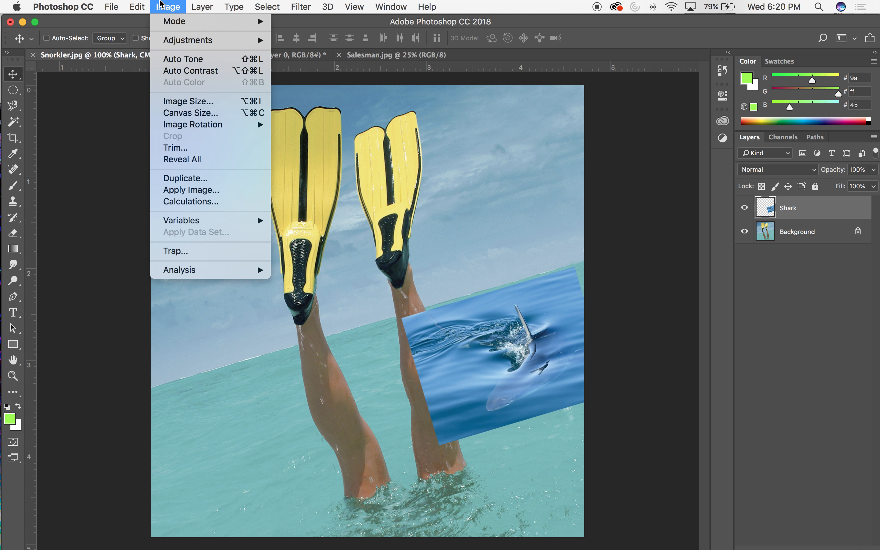
mouse_move(170, 41)
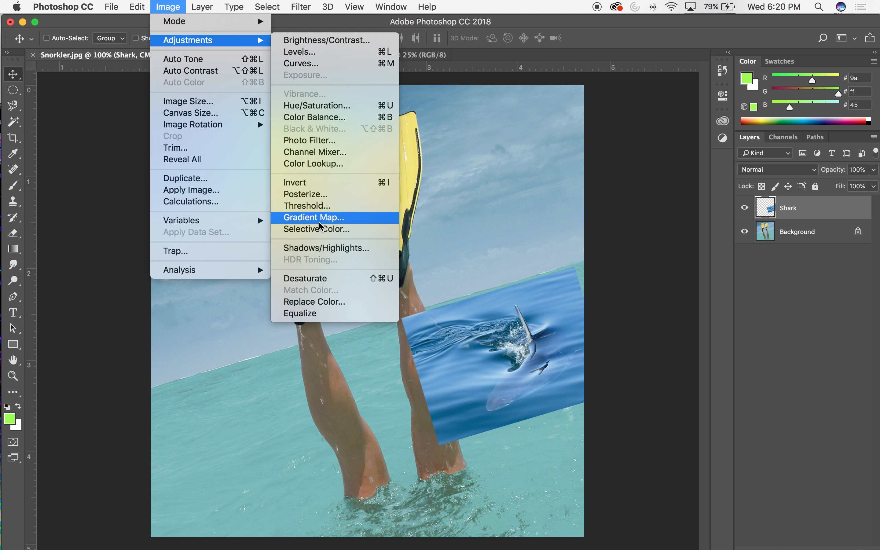
left_click(315, 231)
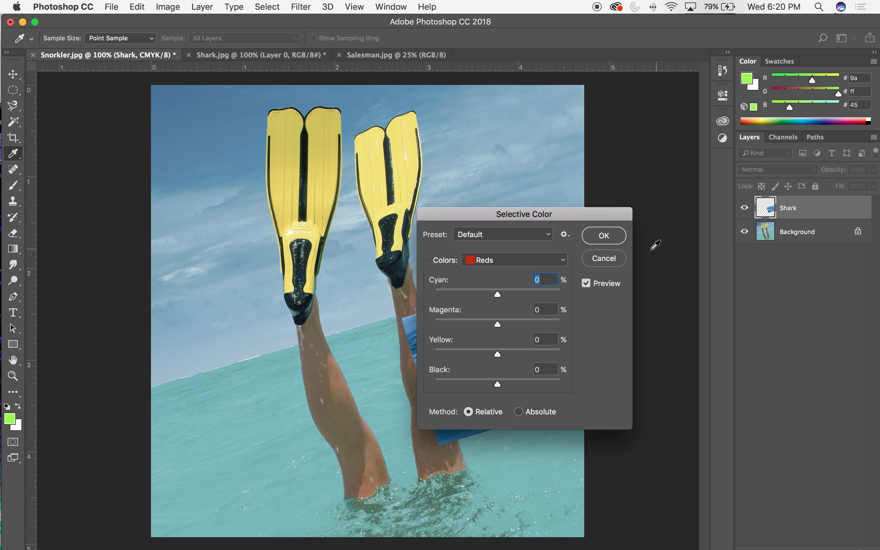
left_click_drag(508, 214, 576, 78)
left_click(582, 124)
left_click(568, 170)
left_click_drag(566, 158, 528, 188)
left_click_drag(565, 218, 602, 218)
left_click_drag(568, 158, 539, 158)
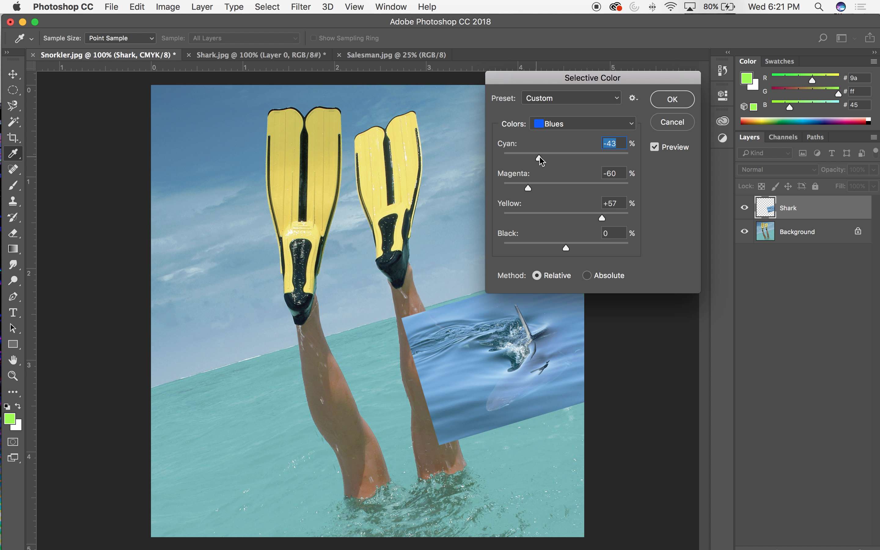
left_click_drag(602, 218, 530, 250)
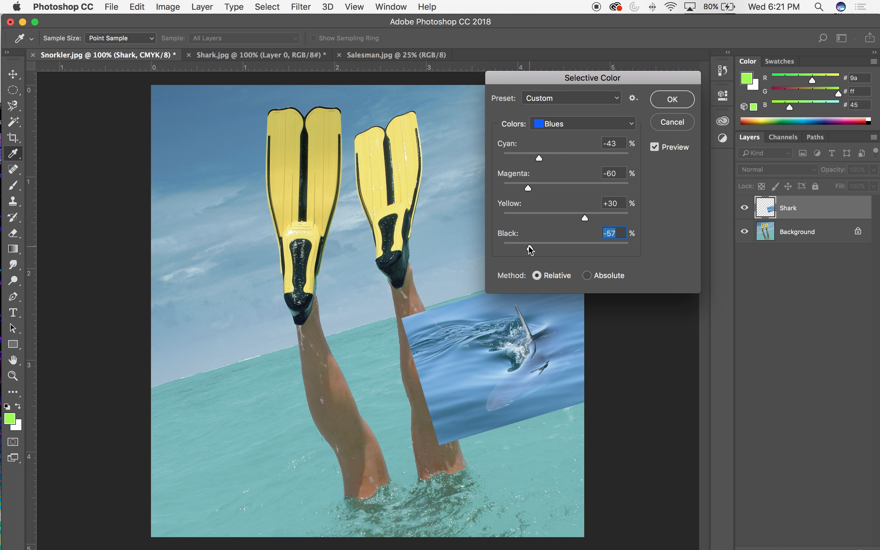
Set the Cyans in the Selective Color adjustment to Magenta -80, Yellow +96 and Black -56.
left_click(624, 128)
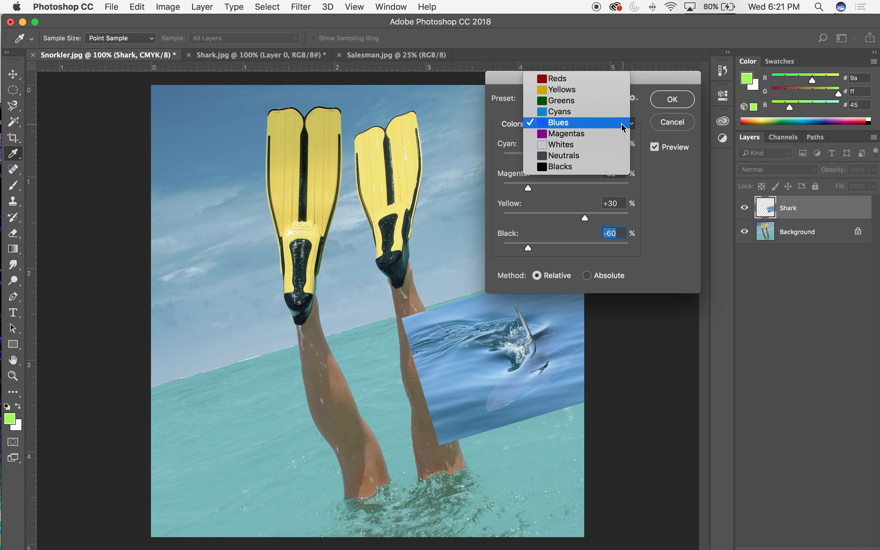
left_click(562, 112)
left_click_drag(566, 158, 625, 219)
left_click_drag(566, 248, 532, 253)
left_click_drag(543, 190, 516, 192)
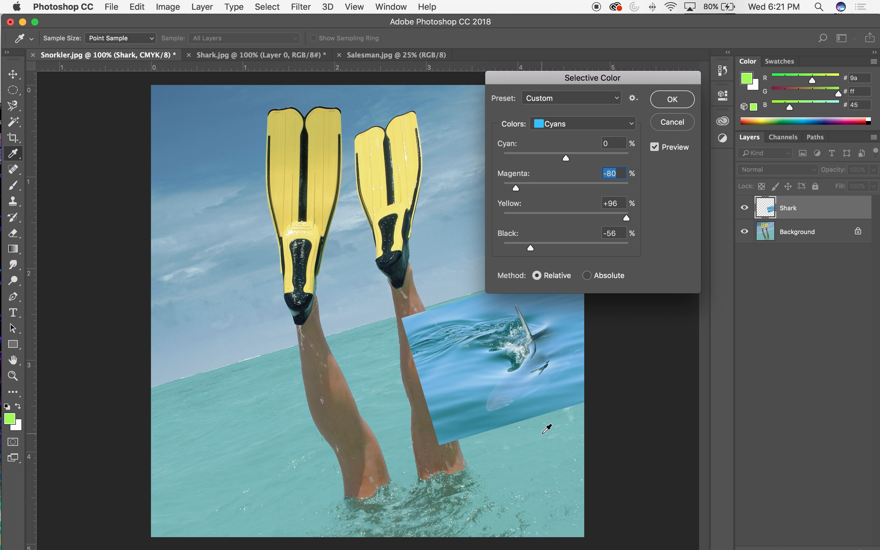
Compare the shark photo's water with and without the Selective Color adjustment.
left_click(655, 147)
left_click(655, 147)
left_click(655, 147)
left_click(655, 148)
left_click(656, 147)
left_click(655, 147)
left_click(655, 147)
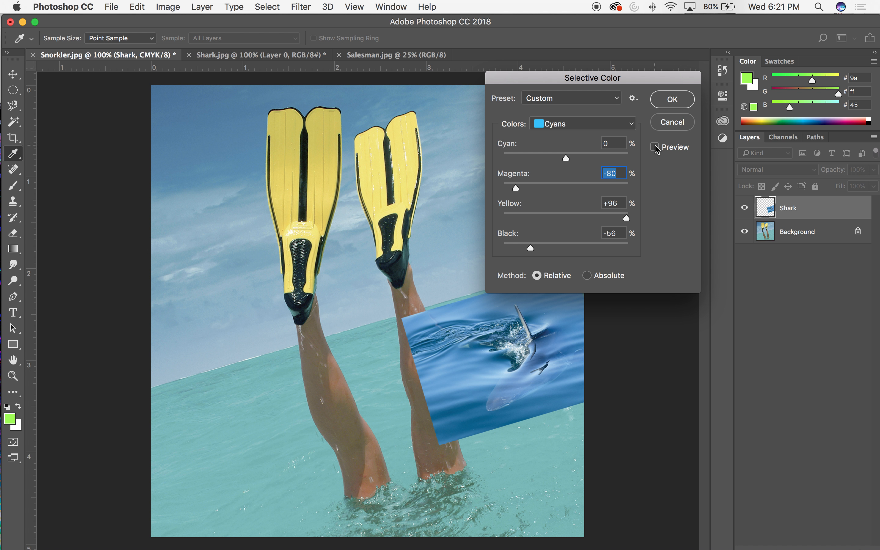
left_click(655, 148)
left_click(655, 147)
left_click(655, 147)
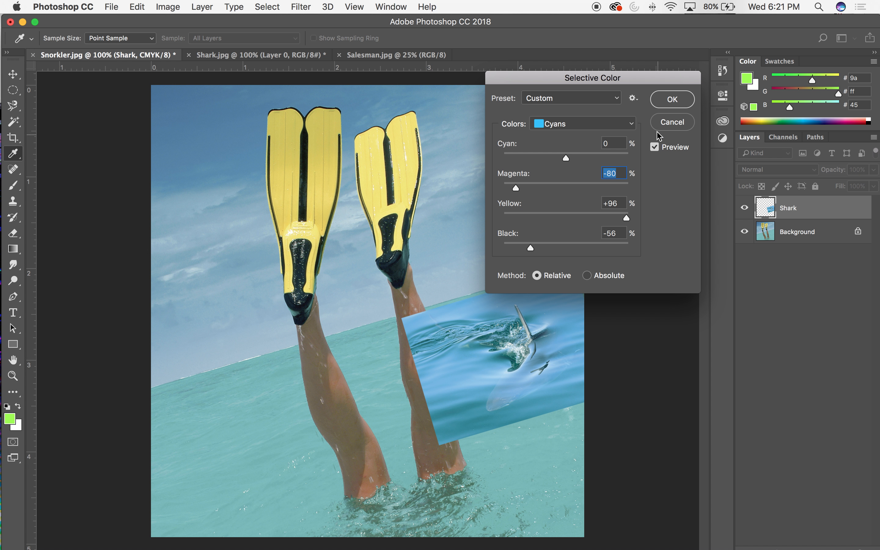
Refine the Blues to Cyan -68, Magenta -82 and Yellow +65, reduce Black slightly, and apply the Selective Color adjustment.
left_click(606, 123)
left_click(602, 132)
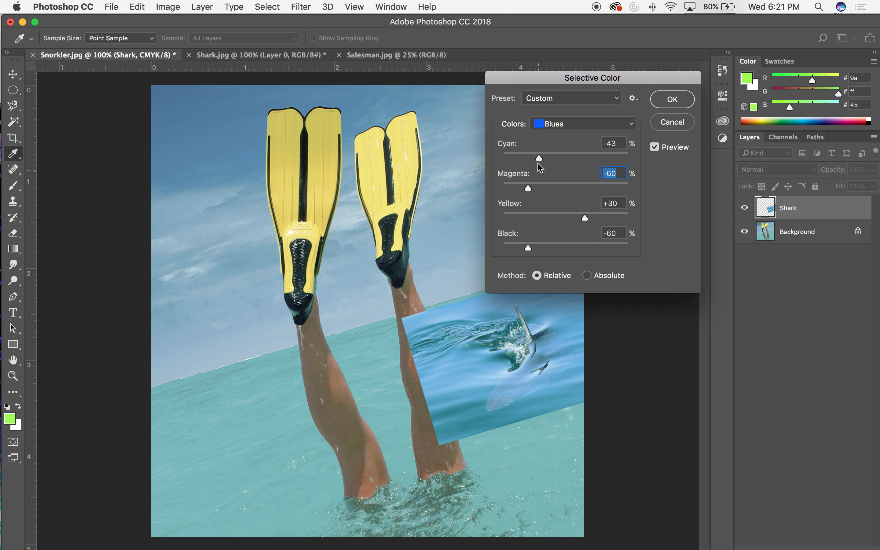
left_click_drag(542, 159, 520, 157)
left_click_drag(585, 218, 606, 218)
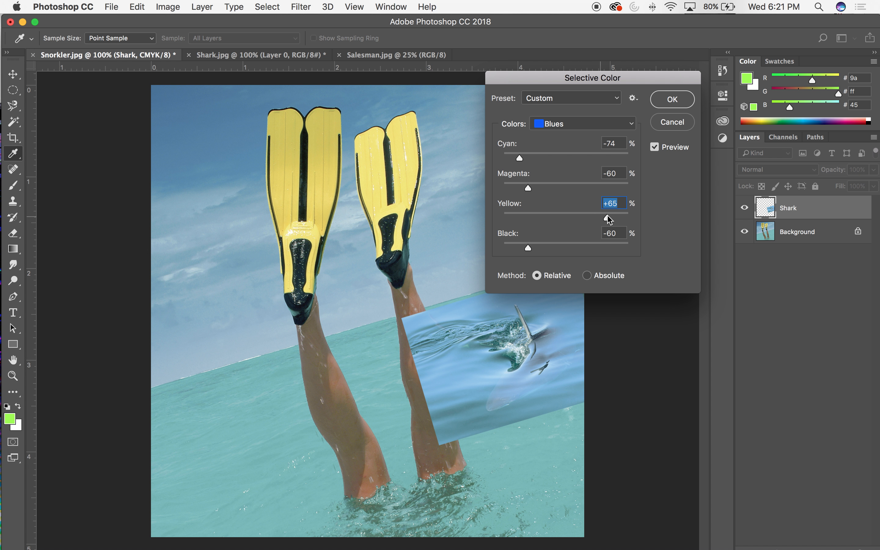
left_click_drag(527, 187, 524, 161)
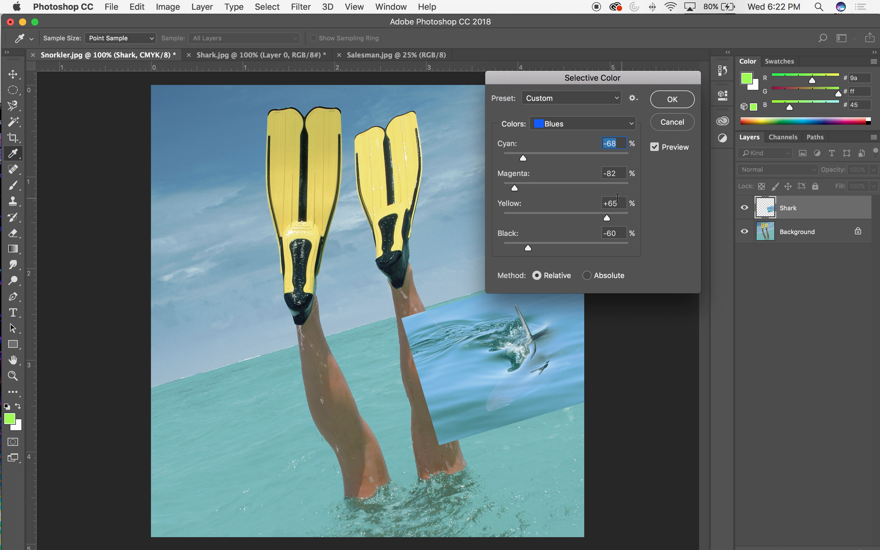
left_click_drag(528, 248, 524, 247)
left_click(656, 147)
left_click(656, 147)
left_click(656, 147)
left_click(655, 147)
left_click(672, 100)
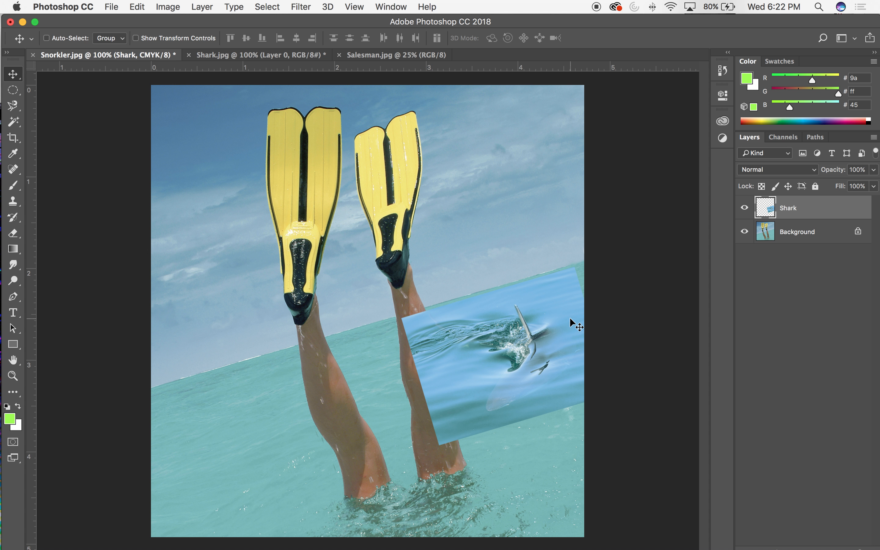
Examine up close the recolored shark photo, its fin and its edges against the surrounding sea.
key("super+equal")
key("super+equal")
key("super+equal")
scroll(527, 313, "right", 10)
scroll(527, 313, "down", 5)
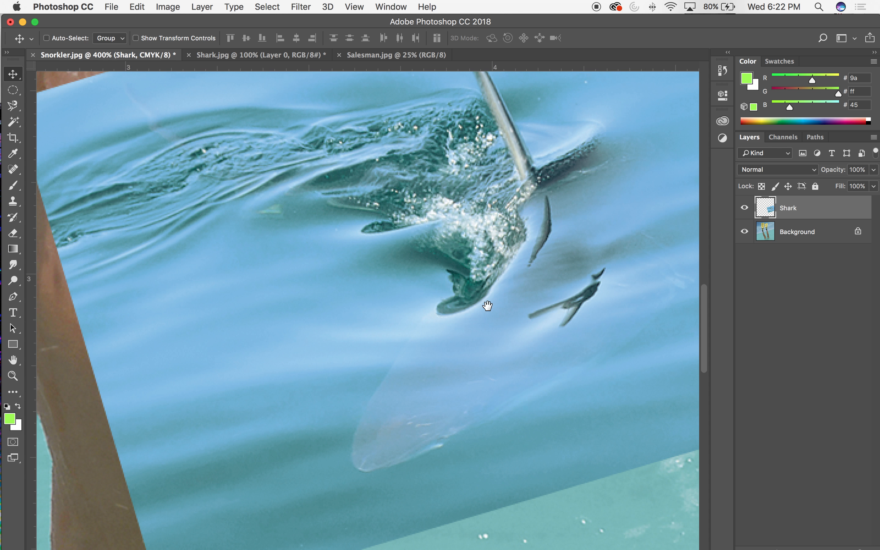
key("super+minus")
key("super+minus")
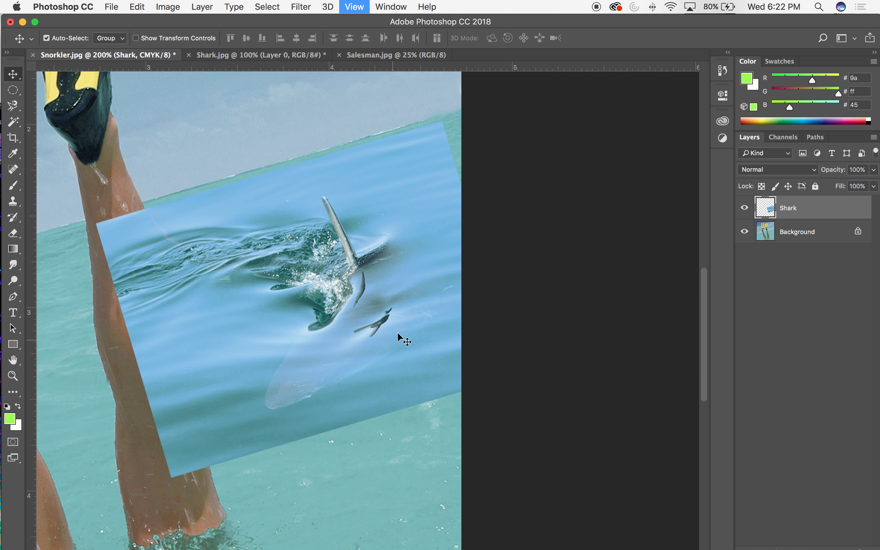
key("super+minus")
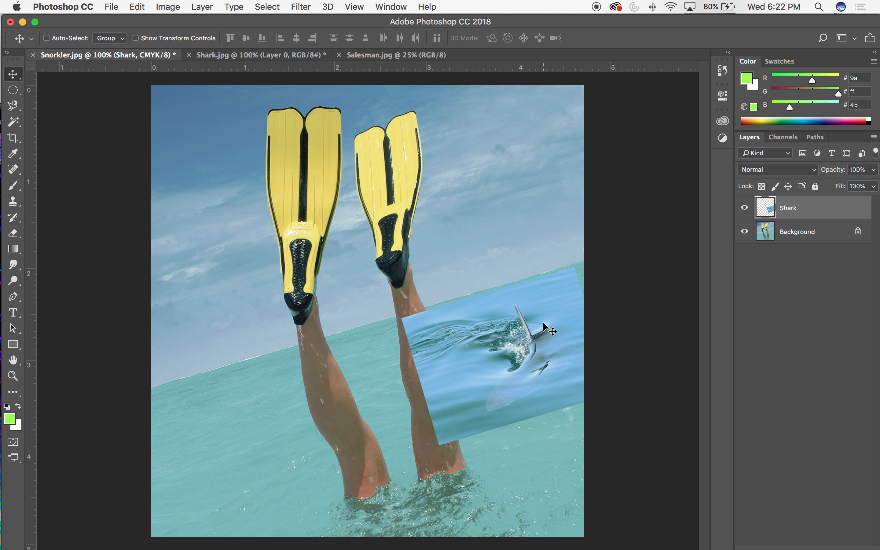
key("super+plus")
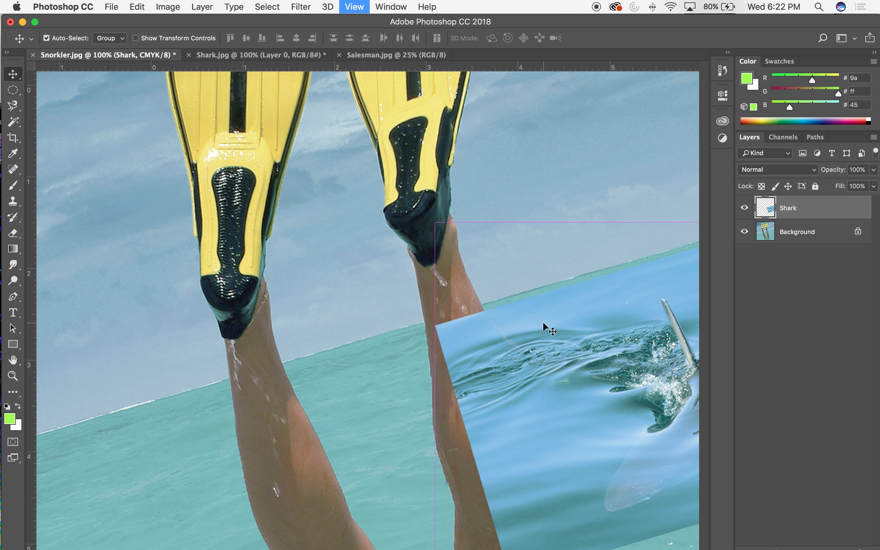
key("super+plus")
left_click_drag(591, 310, 325, 262)
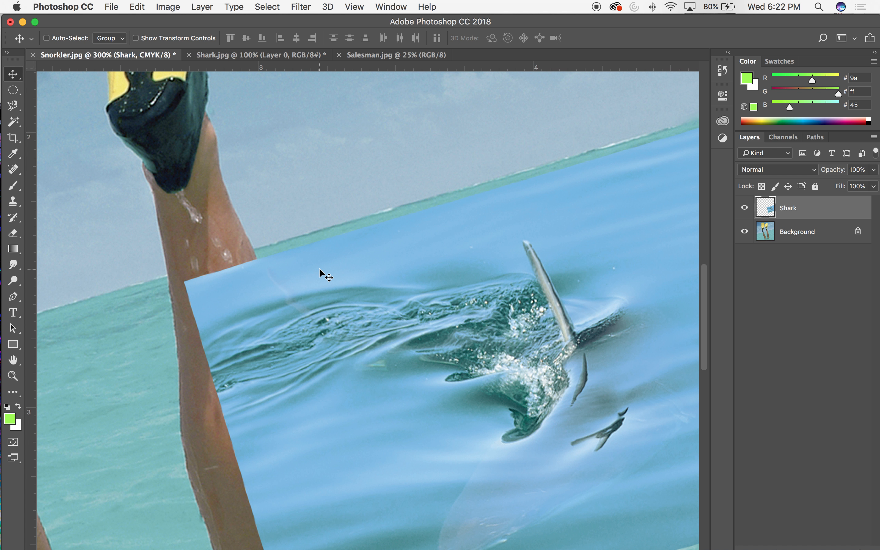
key("super+plus")
left_click_drag(495, 261, 383, 242)
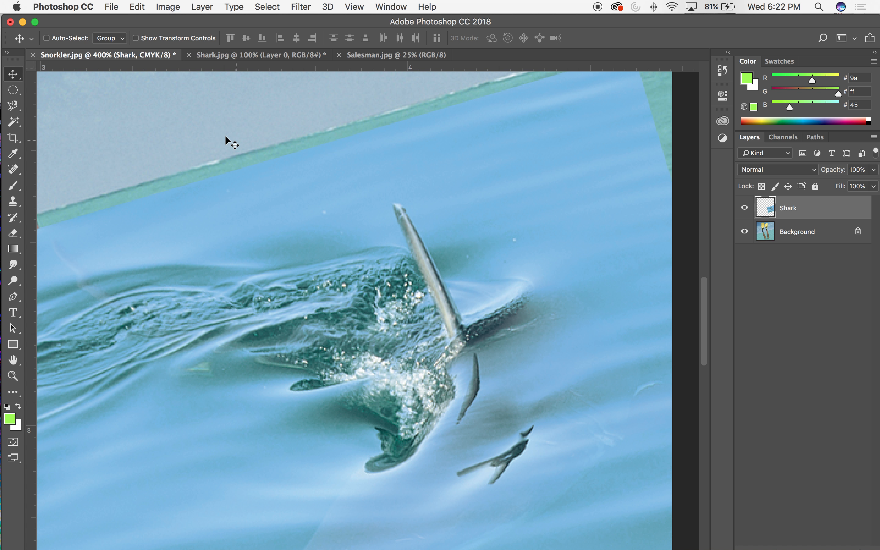
left_click(13, 90)
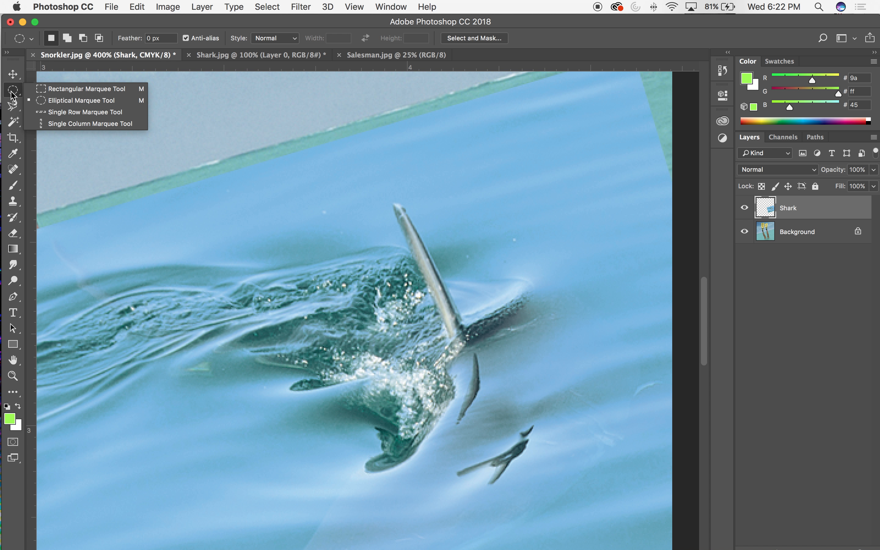
left_click(12, 105)
left_click(14, 124)
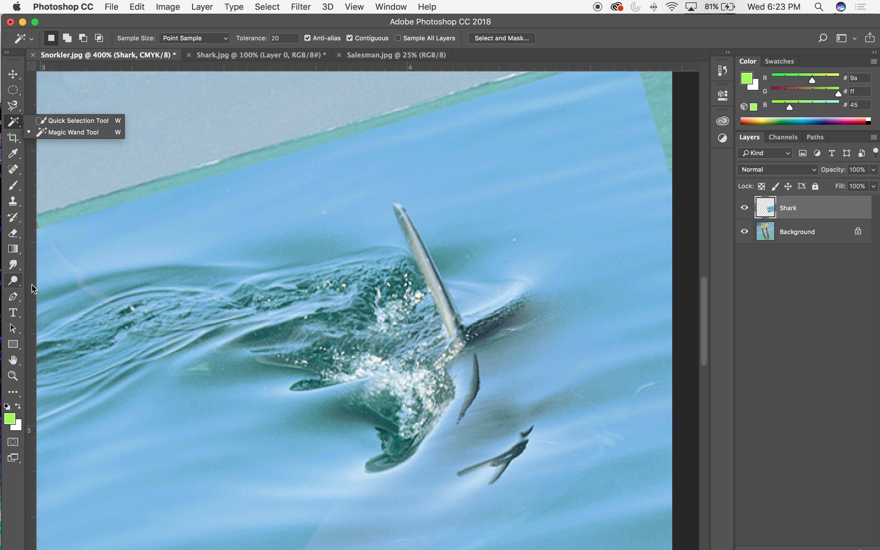
left_click(15, 442)
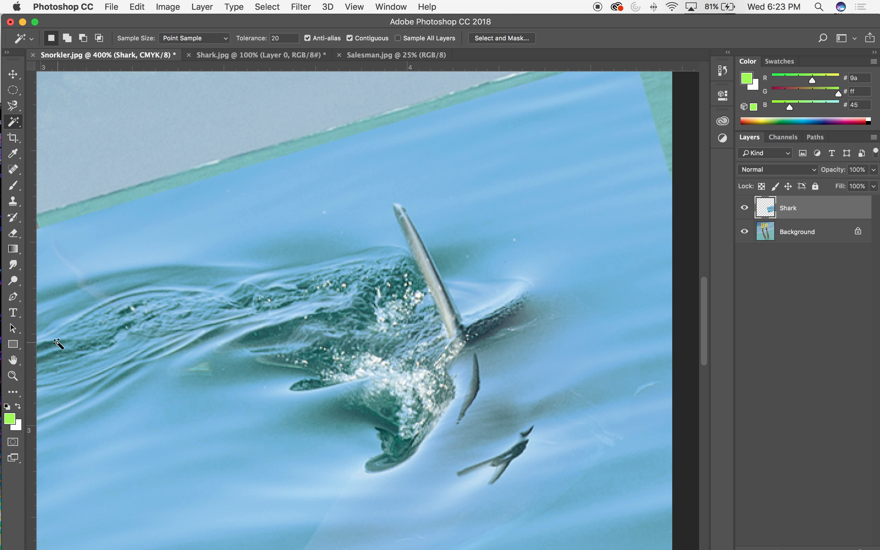
left_click(13, 442)
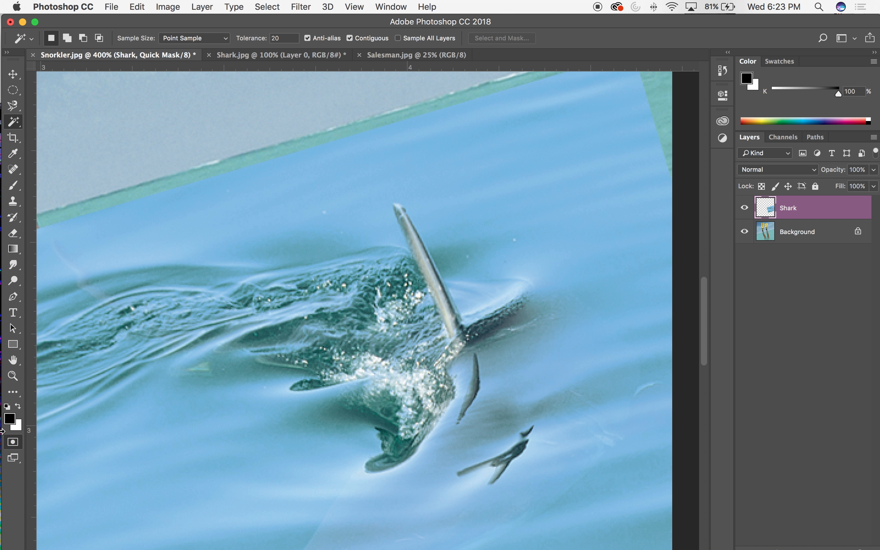
left_click(13, 442)
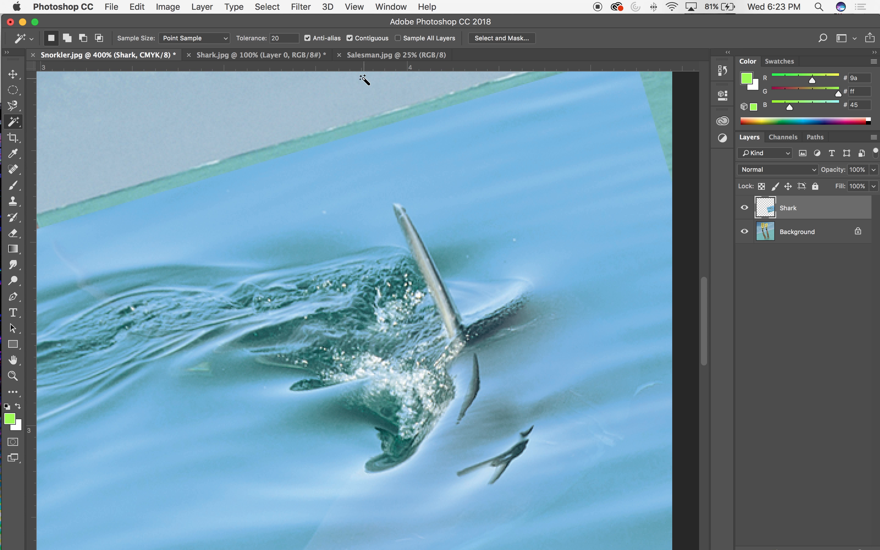
left_click(13, 75)
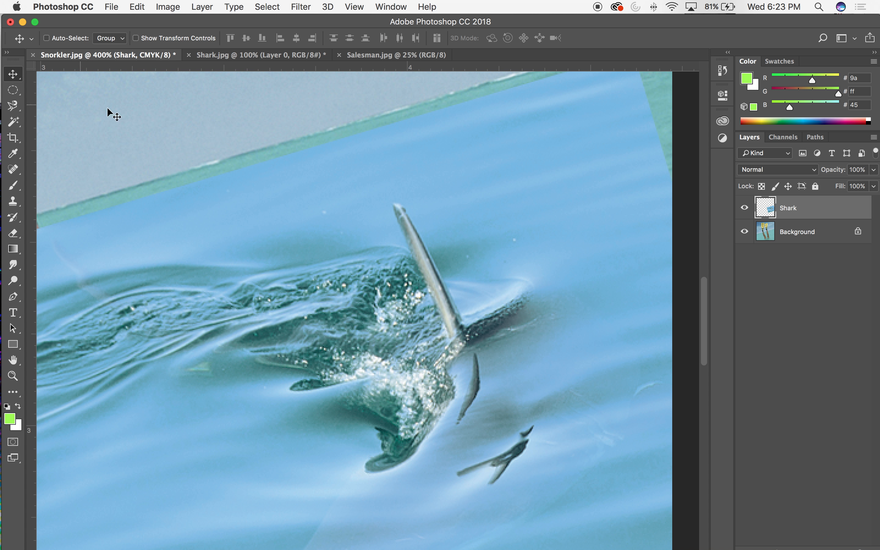
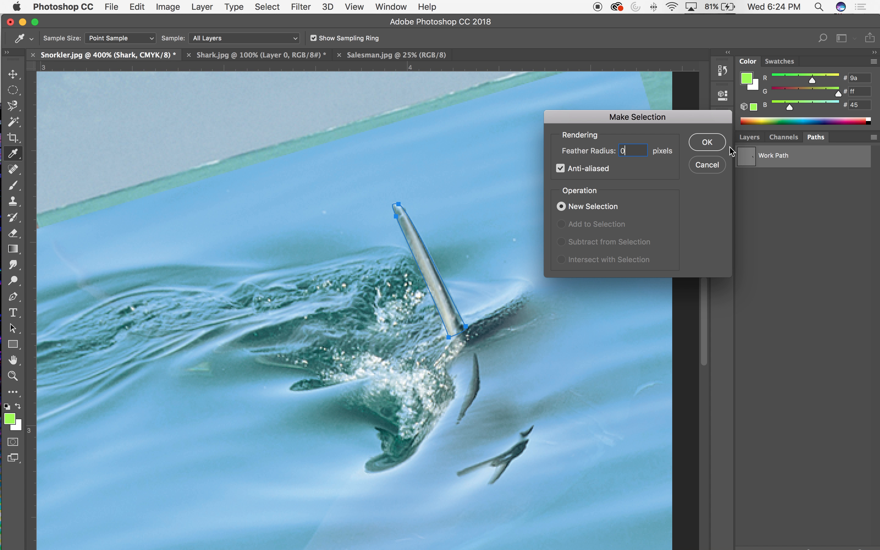
Turn the fin's path into an anti-aliased selection with 0-pixel feather and delete everything outside it from the Fin layer.
left_click(707, 142)
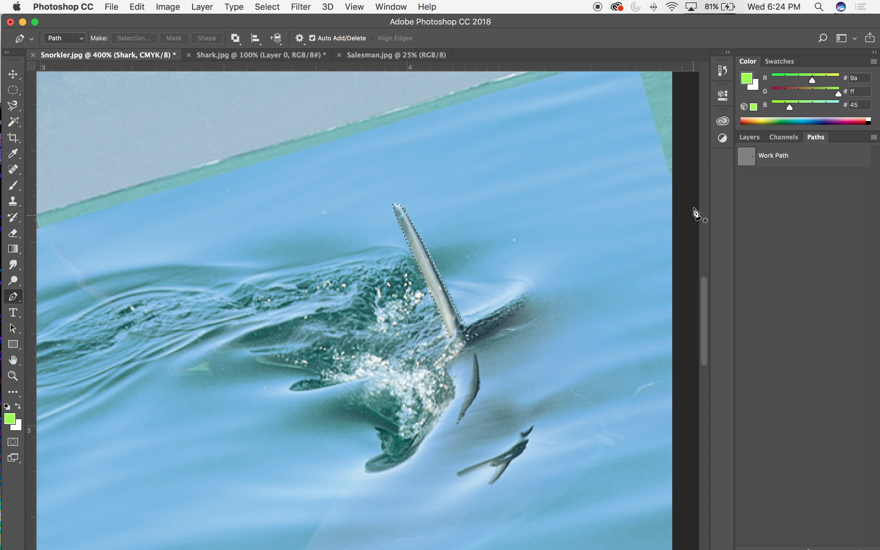
left_click(749, 138)
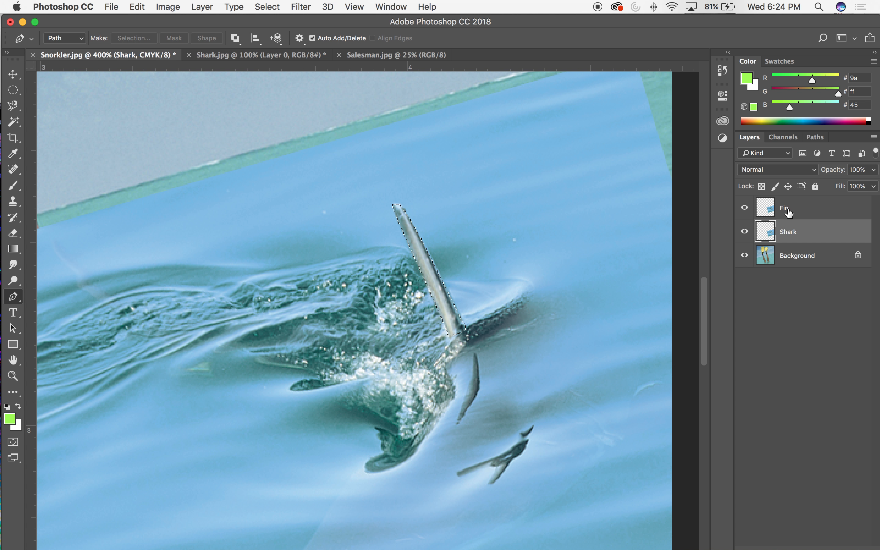
left_click(785, 210)
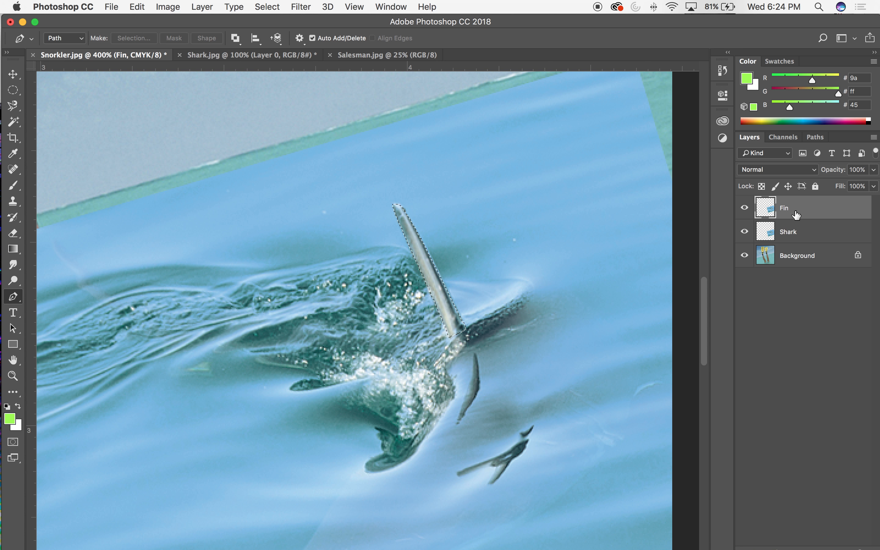
left_click(205, 7)
mouse_move(245, 5)
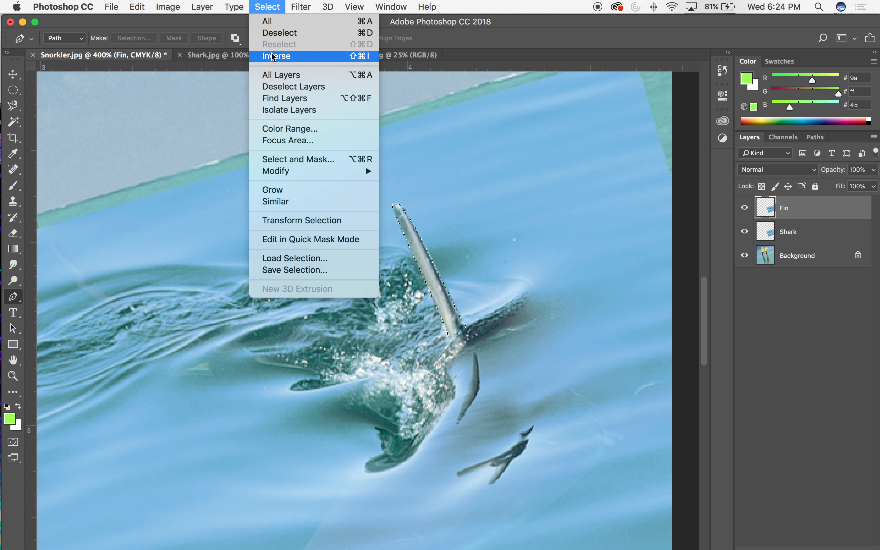
left_click(558, 256)
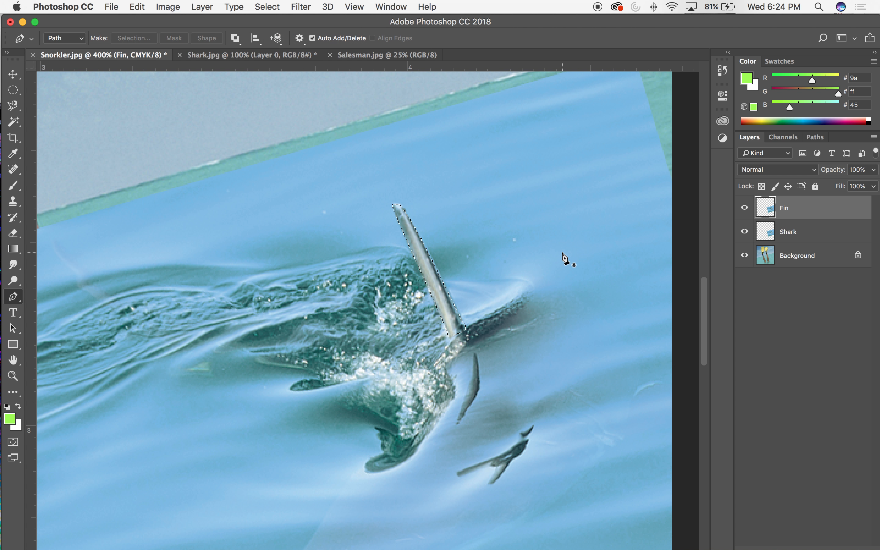
key("super+shift+i")
key("v")
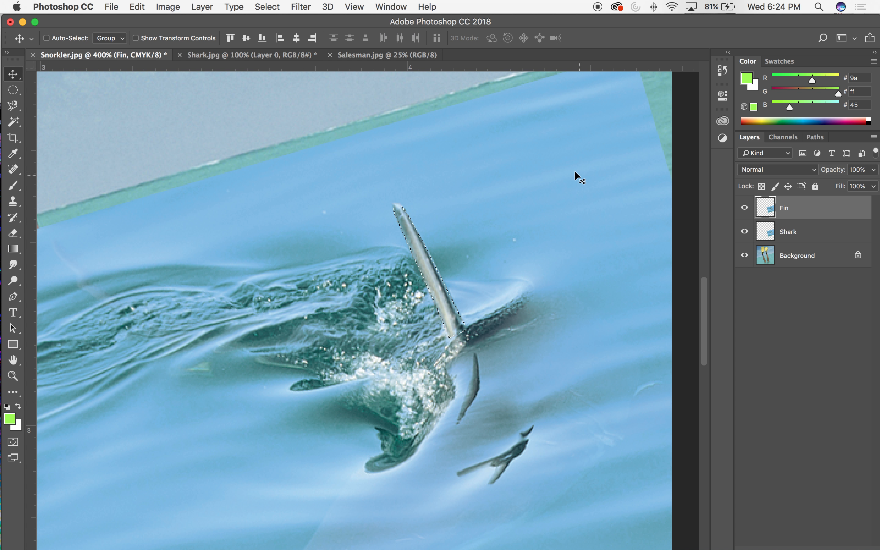
key("Delete")
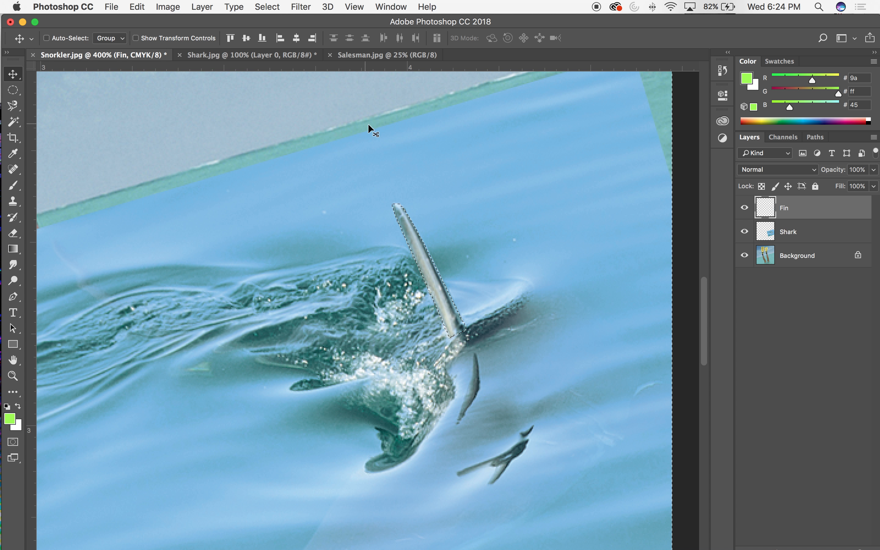
key("super+d")
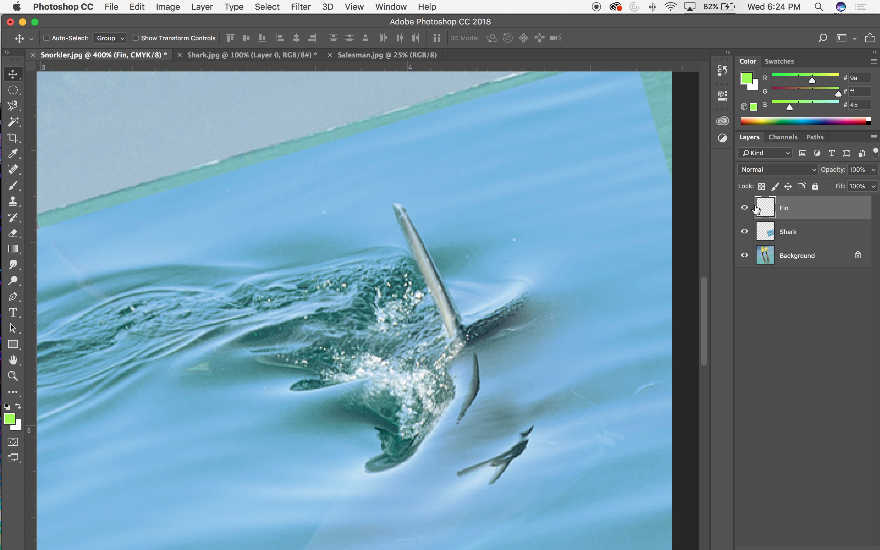
Check the cut-out fin against the sea by repeatedly hiding and showing the Shark layer, leaving it shown.
left_click(744, 232)
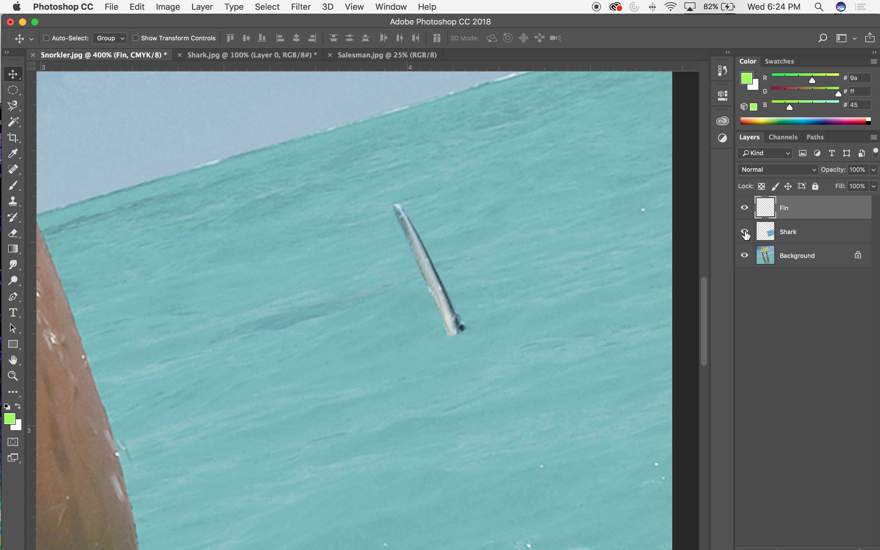
left_click(744, 231)
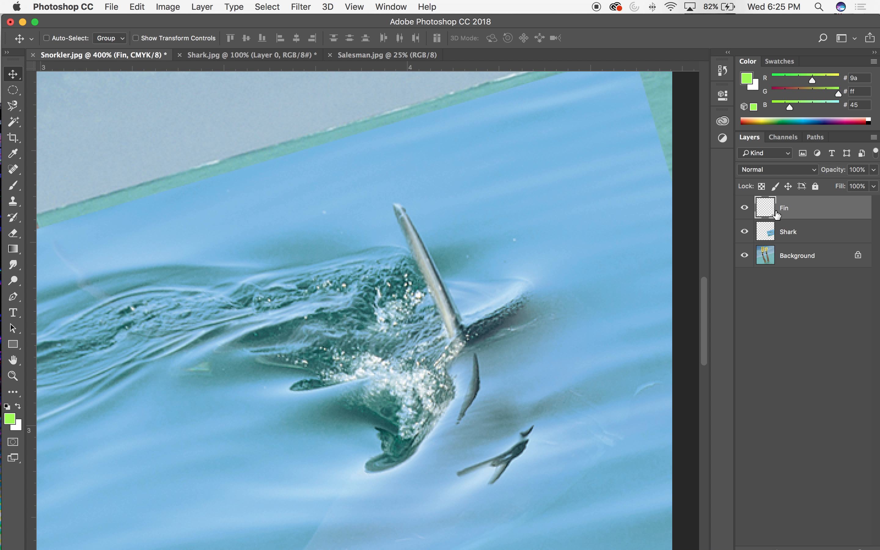
left_click(744, 231)
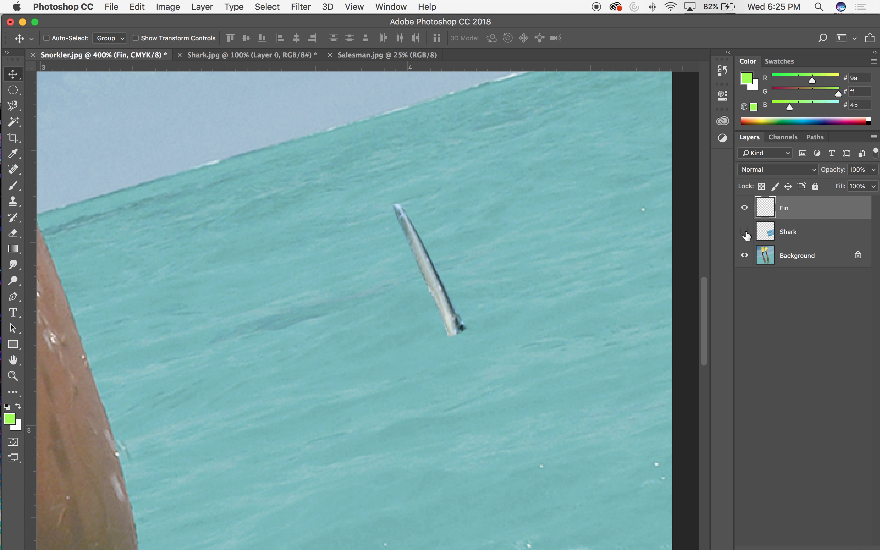
left_click(744, 232)
left_click(744, 232)
left_click(745, 233)
left_click(744, 232)
left_click(744, 233)
left_click(744, 232)
left_click(744, 232)
left_click(745, 233)
left_click(745, 232)
left_click(744, 233)
left_click(745, 232)
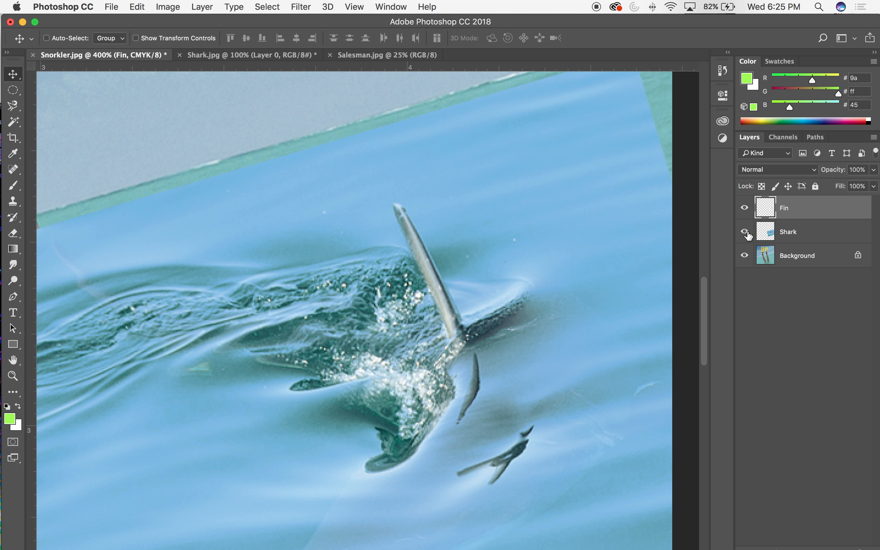
Select the Shark layer and review its available blending modes.
key("super+minus")
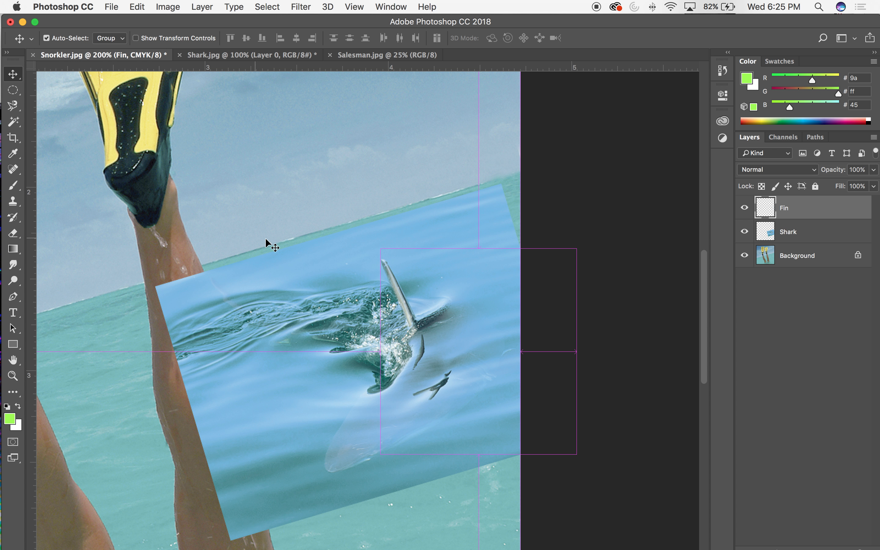
key("super+minus")
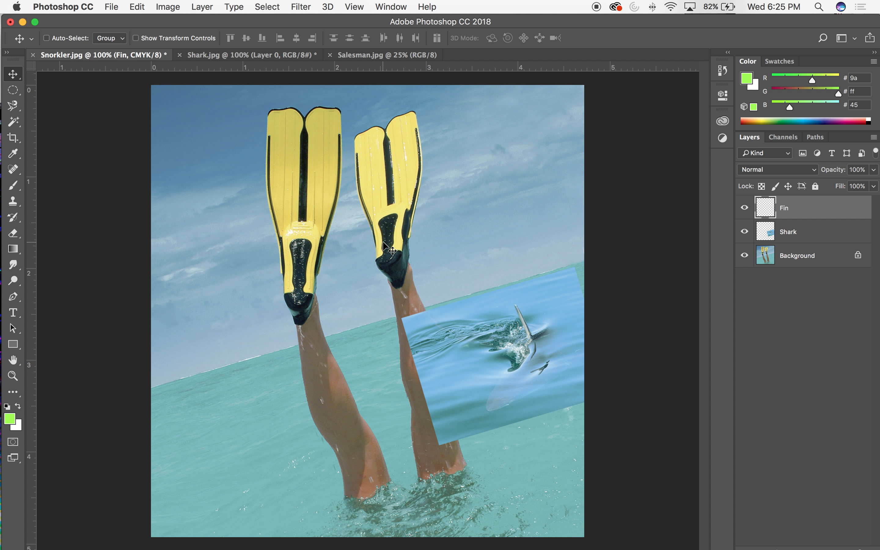
left_click(792, 232)
key("super+plus")
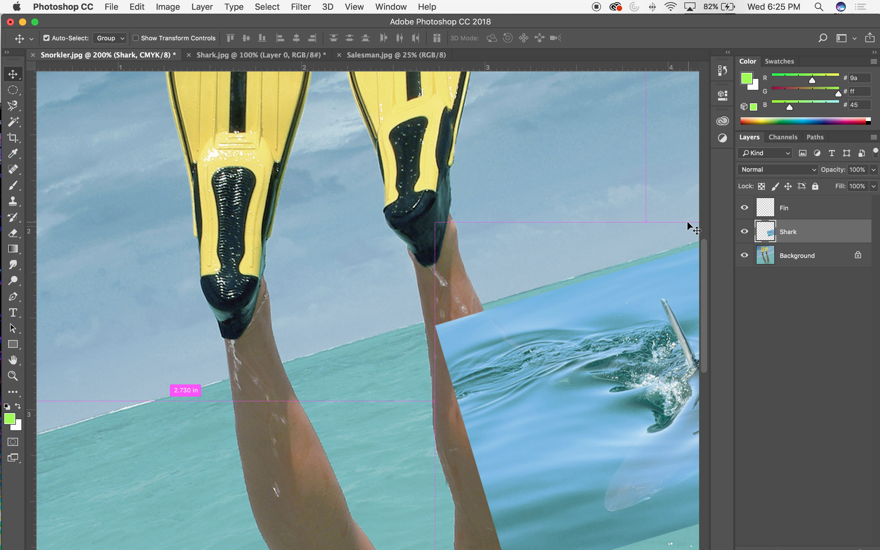
left_click_drag(656, 221, 481, 171)
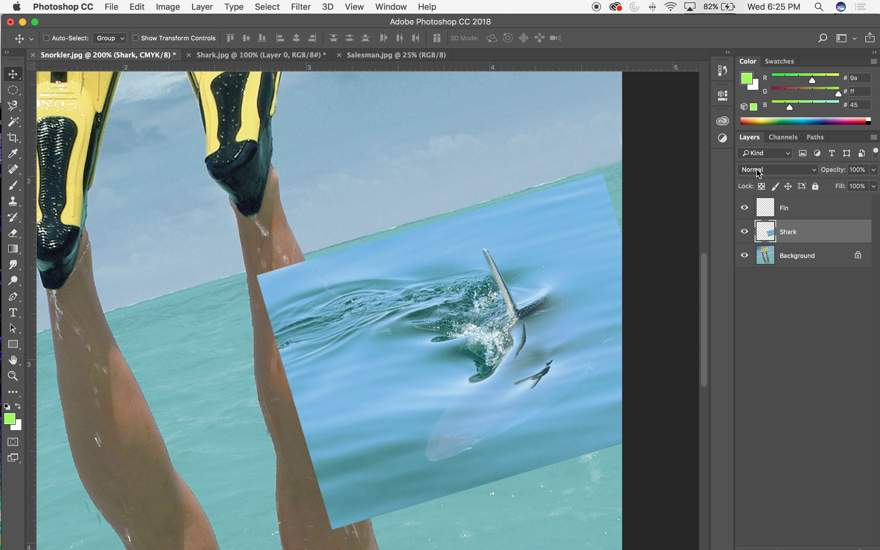
left_click(786, 175)
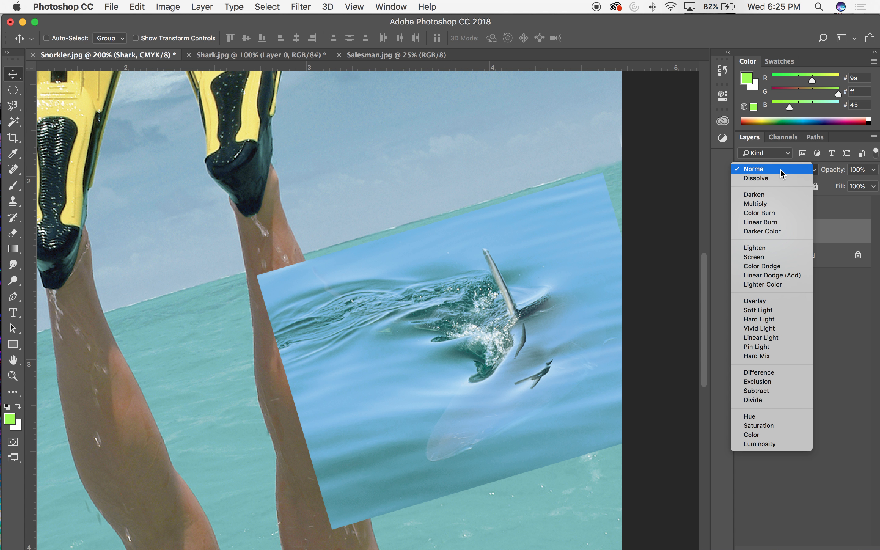
left_click(853, 278)
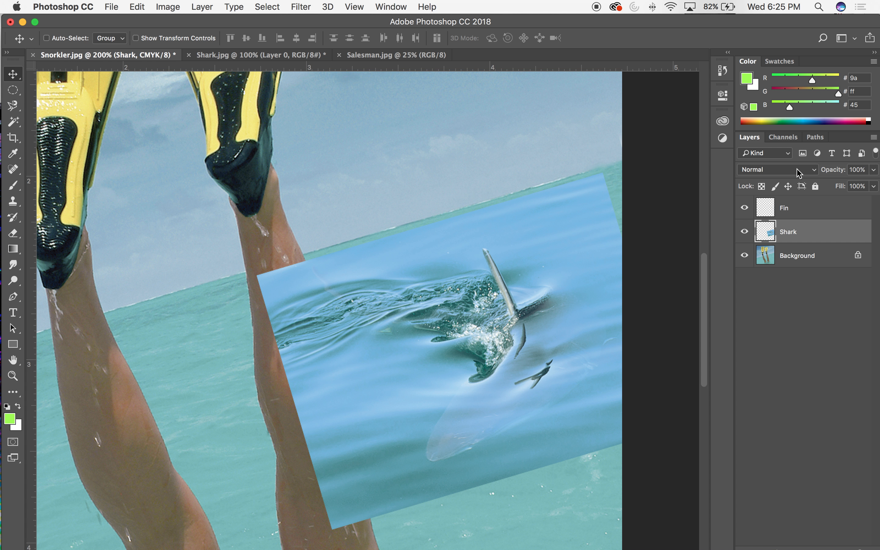
Try the Darken, Multiply, Linear Burn, Color Dodge and Soft Light blending modes on the Shark layer.
left_click(816, 170)
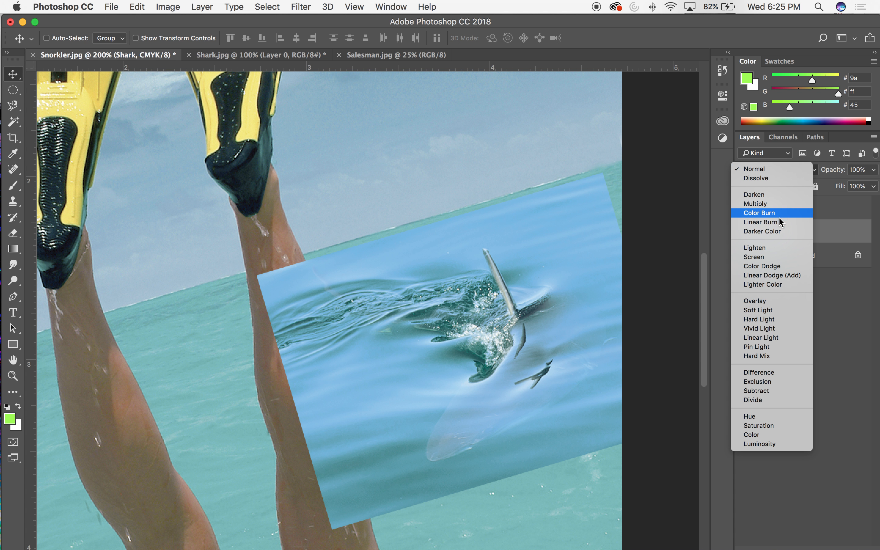
left_click(764, 195)
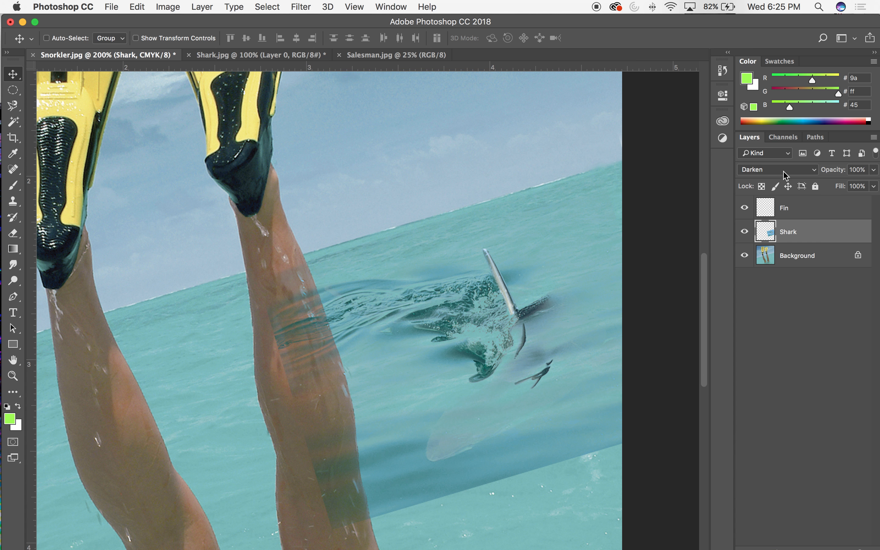
left_click(789, 173)
left_click(779, 178)
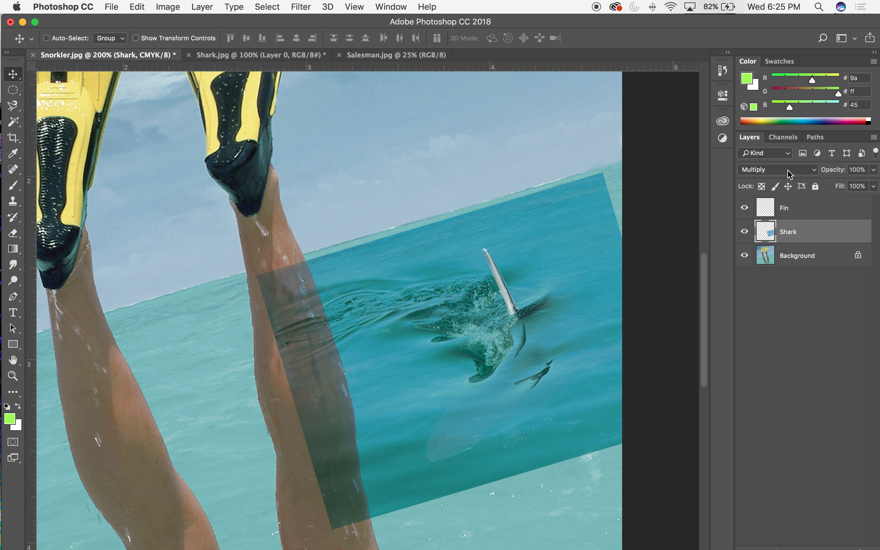
left_click(789, 174)
left_click(782, 187)
left_click(787, 171)
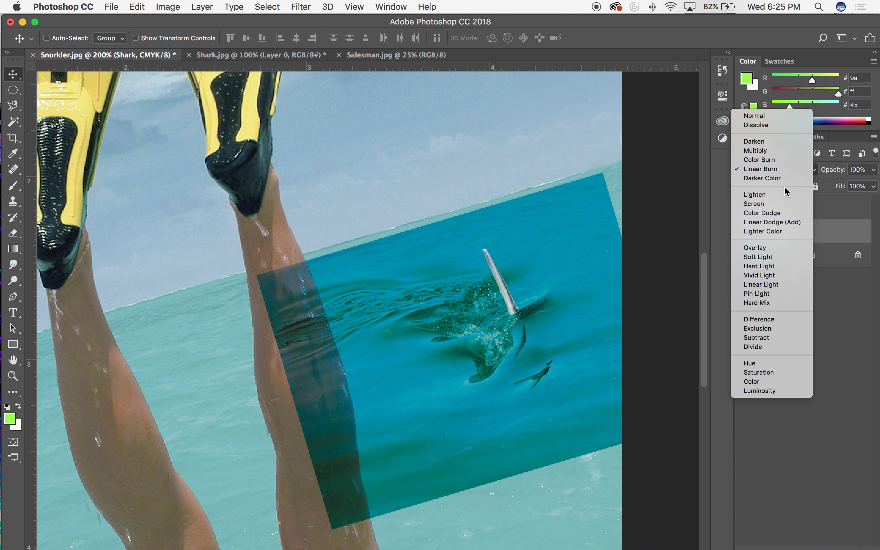
left_click(776, 211)
left_click(785, 171)
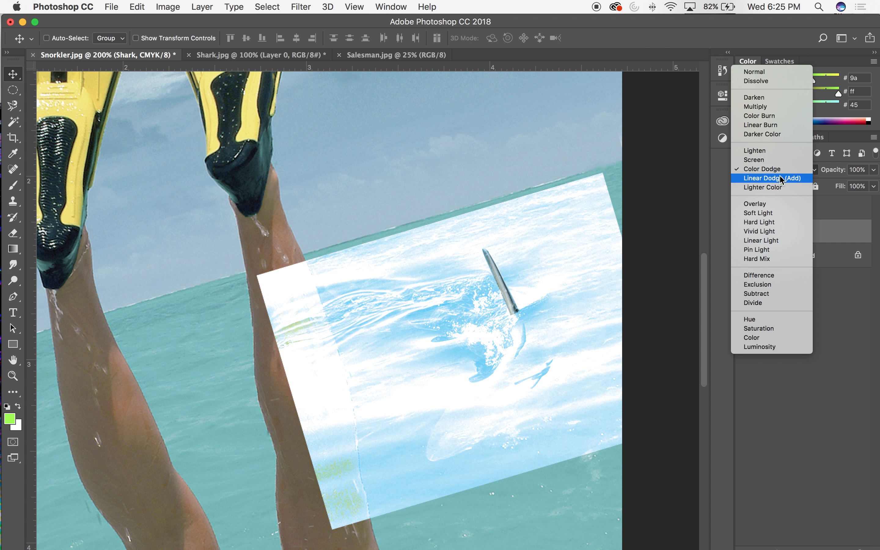
left_click(774, 213)
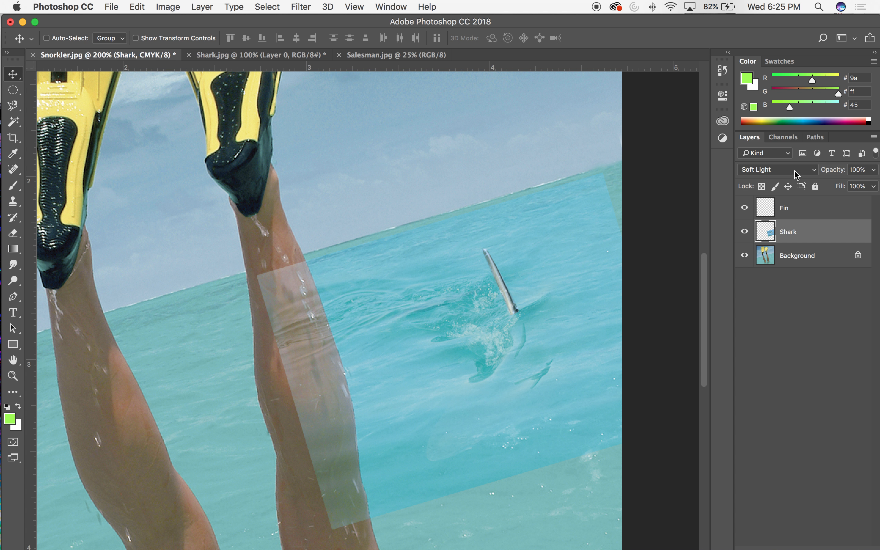
Set the Shark layer's blending mode to Luminosity.
left_click(795, 174)
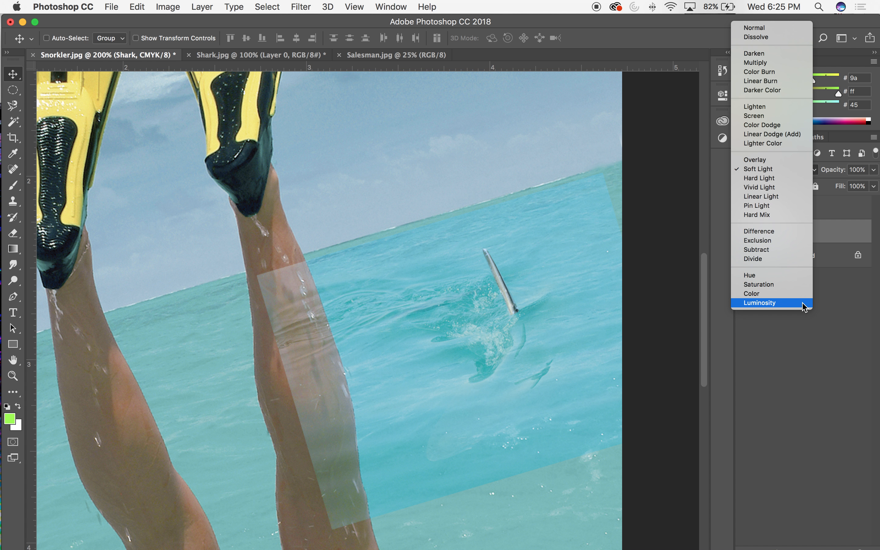
left_click(789, 304)
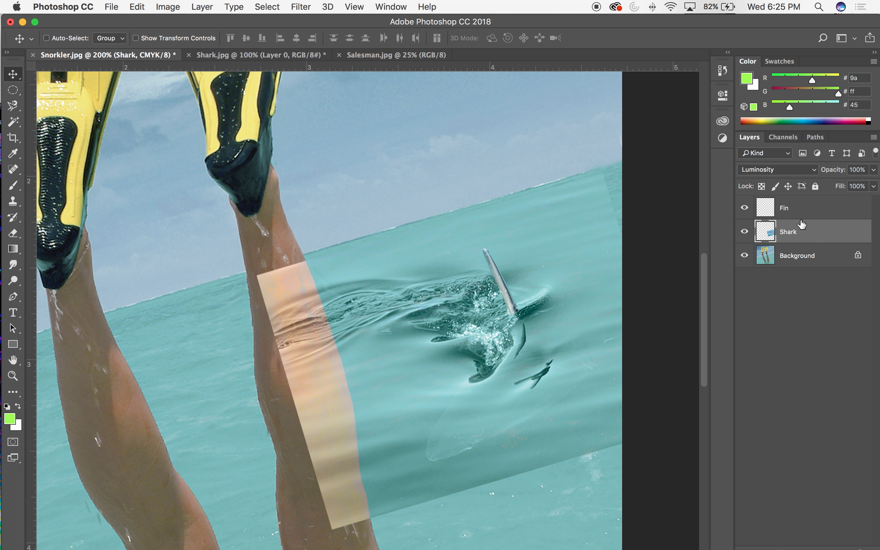
key("super+minus")
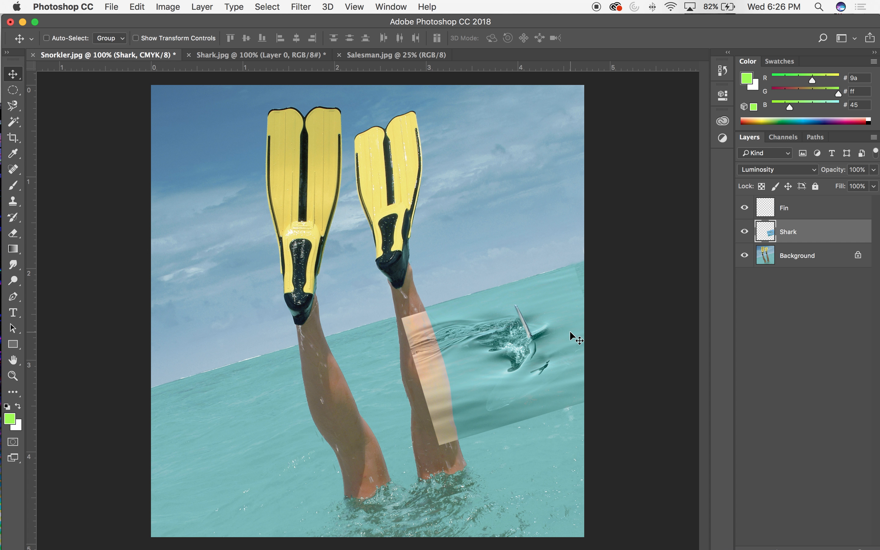
Examine the Shark layer's water against the sea up close and review its blending mode choices, keeping Luminosity.
key("super+plus")
key("super+minus")
key("super+plus")
scroll(584, 401, "down", 5)
scroll(584, 401, "right", 8)
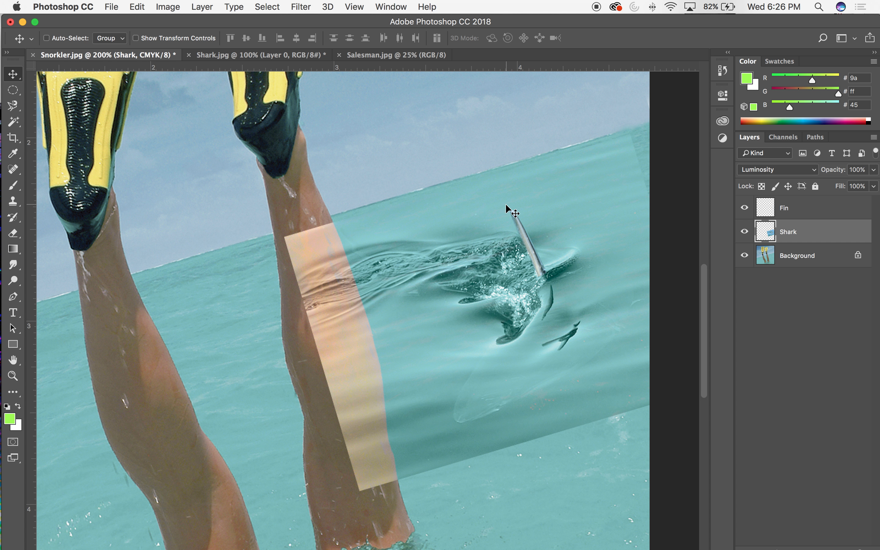
left_click_drag(480, 200, 508, 190)
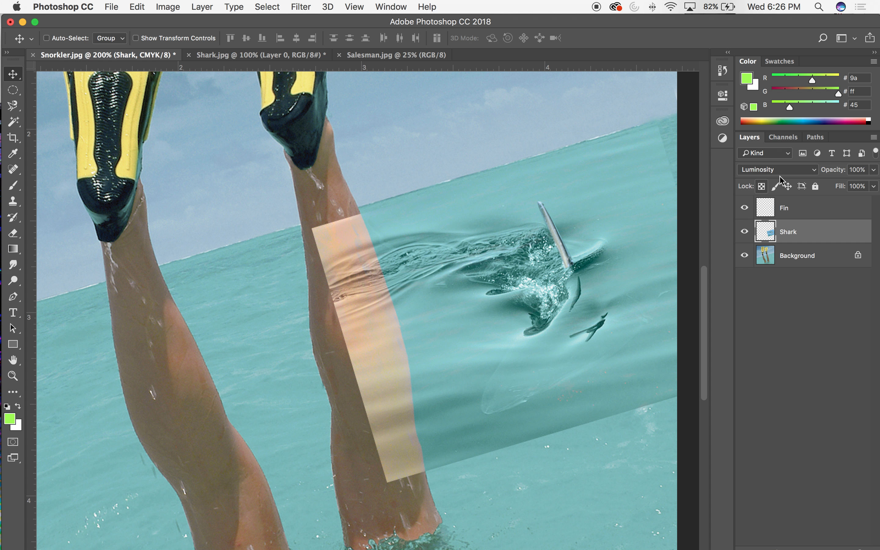
left_click(796, 171)
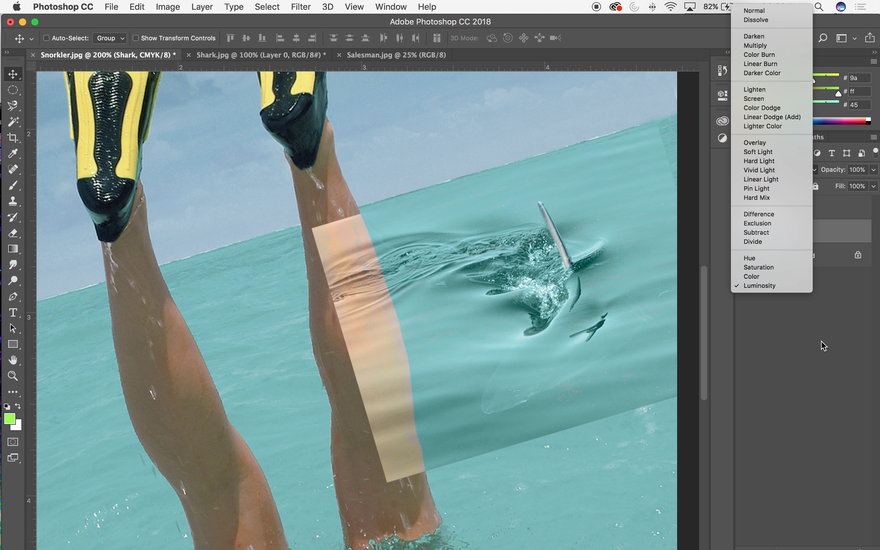
left_click(823, 367)
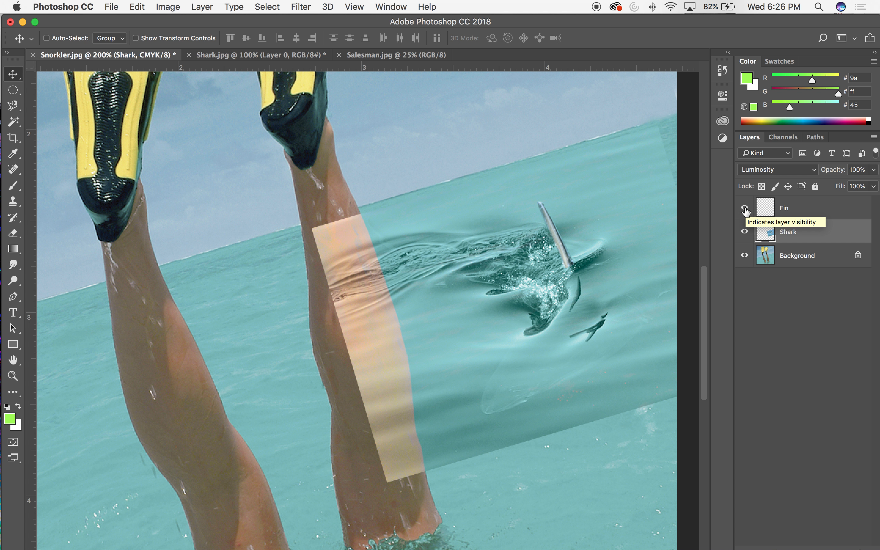
left_click(744, 209)
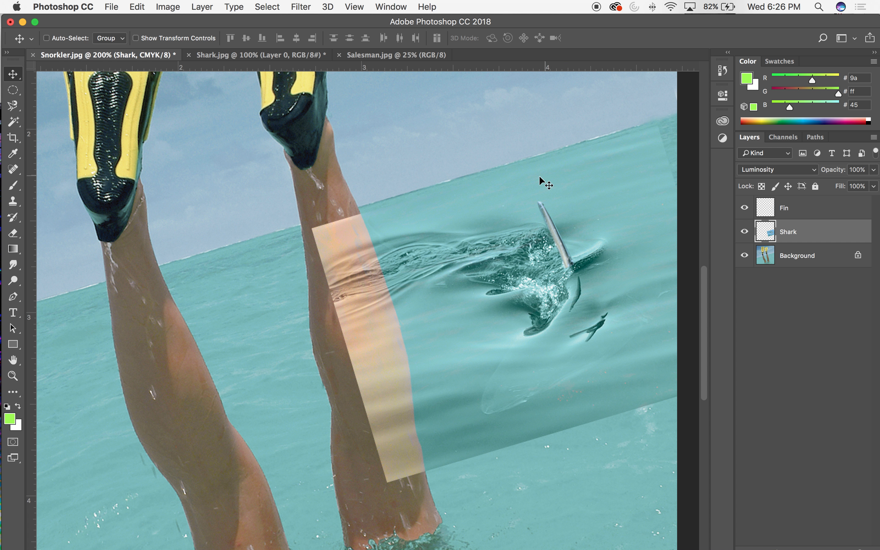
Switch to the Eraser on the Shark layer and reduce its brush size to 90.
key("e")
key("bracketleft")
key("bracketleft")
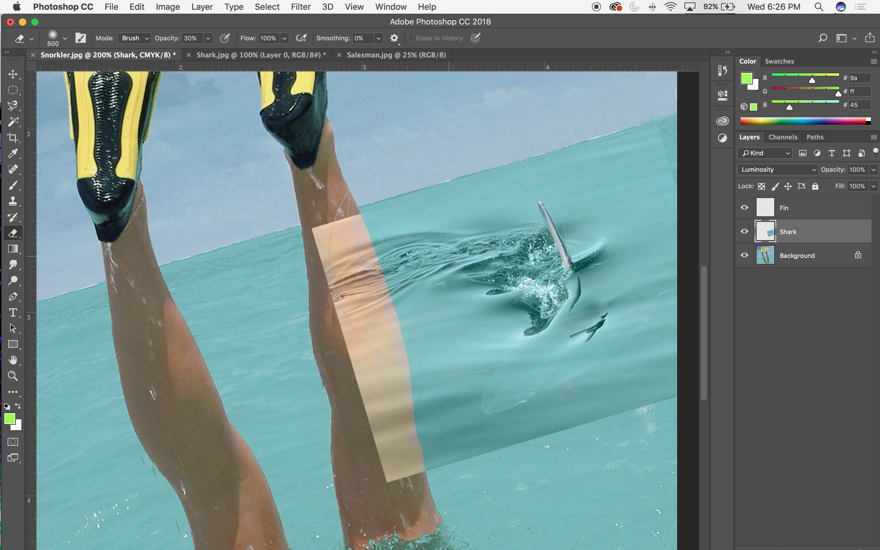
key("bracketleft")
key("bracketleft")
key("bracketright")
key("bracketright")
key("bracketright")
key("bracketright")
key("bracketright")
key("bracketright")
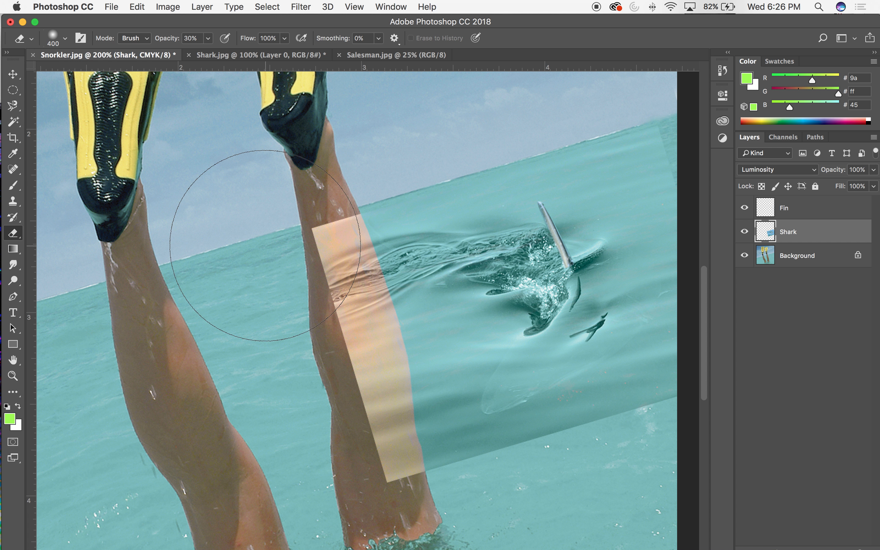
key("bracketleft")
key("bracketleft")
key("bracketleft")
key("bracketleft")
key("bracketleft")
key("bracketleft")
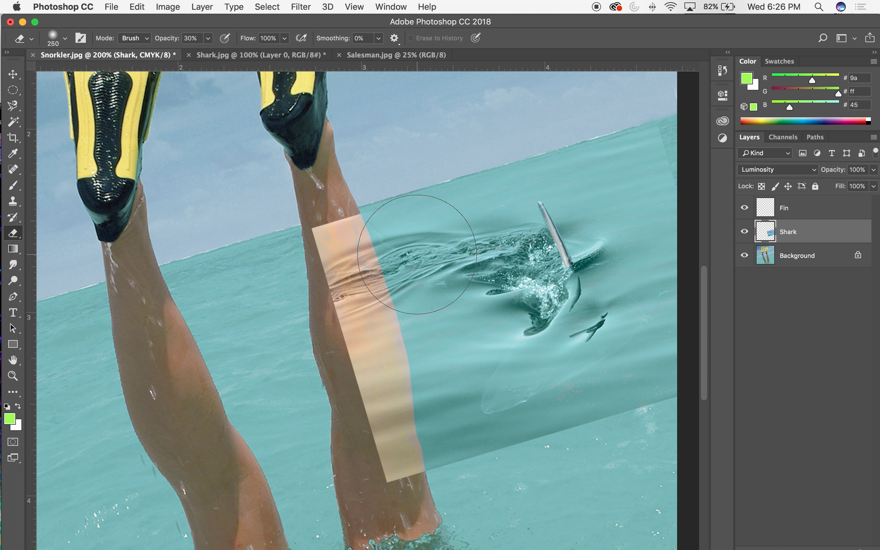
key("bracketleft")
key("bracketleft")
key("bracketleft")
key("bracketleft")
key("bracketleft")
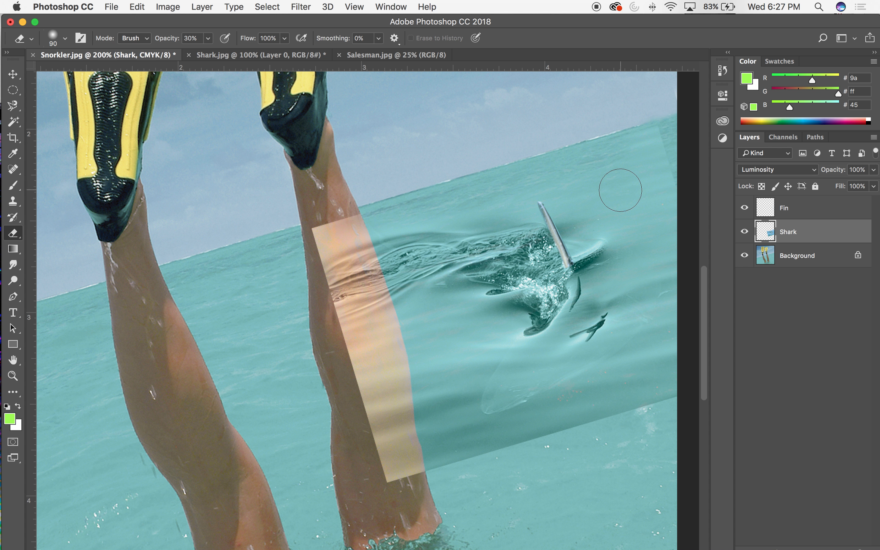
Soften the Shark layer's water near the horizon and beside the leg with a size 175 Eraser at 15% opacity.
key("bracketright")
key("bracketright")
key("bracketright")
key("bracketright")
type("15")
key("Return")
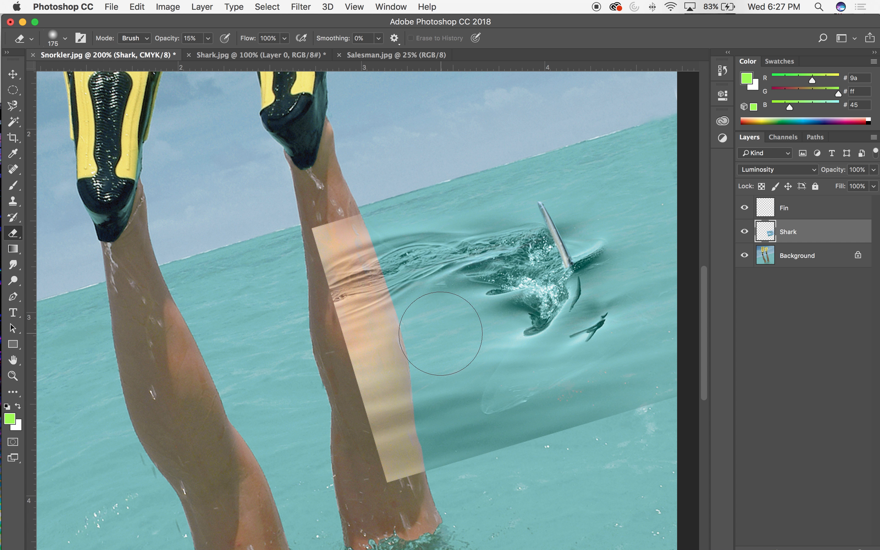
mouse_move(409, 340)
left_mouse_down()
mouse_move(426, 334)
mouse_move(419, 318)
mouse_move(357, 336)
mouse_move(376, 316)
mouse_move(430, 333)
mouse_move(446, 378)
left_mouse_up()
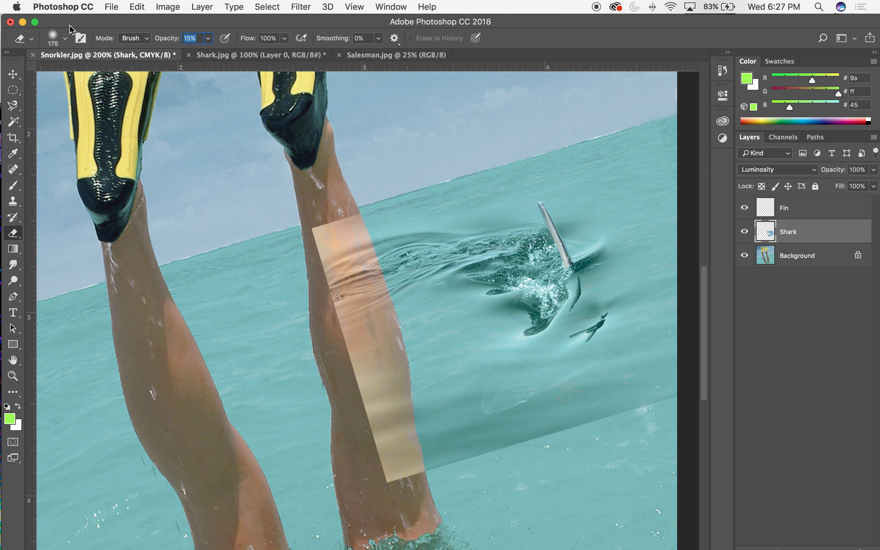
Erase the lower part of the shark patch over the sea and the nearby leg at 50% Eraser opacity.
type("5")
mouse_move(524, 462)
left_mouse_down()
mouse_move(416, 471)
mouse_move(584, 441)
mouse_move(527, 451)
mouse_move(680, 395)
mouse_move(673, 381)
mouse_move(657, 401)
mouse_move(636, 404)
mouse_move(655, 377)
mouse_move(517, 431)
mouse_move(626, 443)
mouse_move(343, 463)
left_mouse_up()
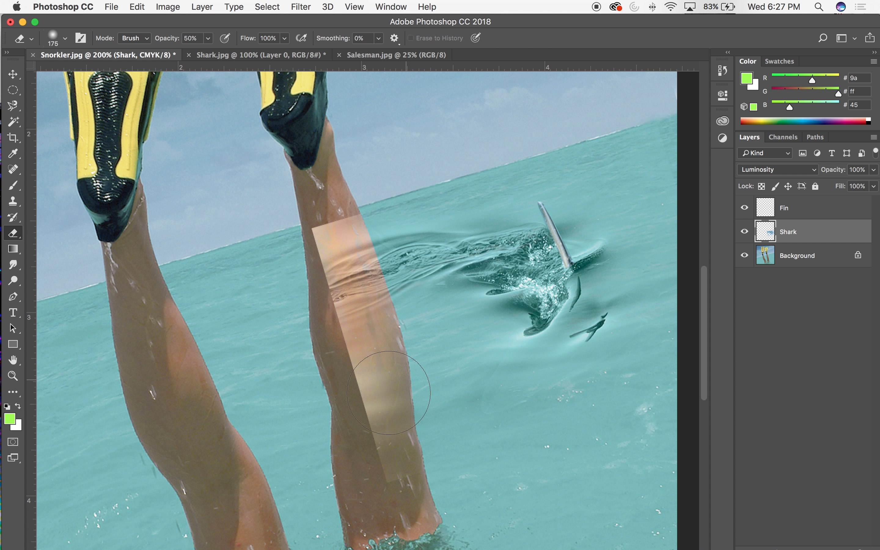
left_click_drag(405, 379, 378, 469)
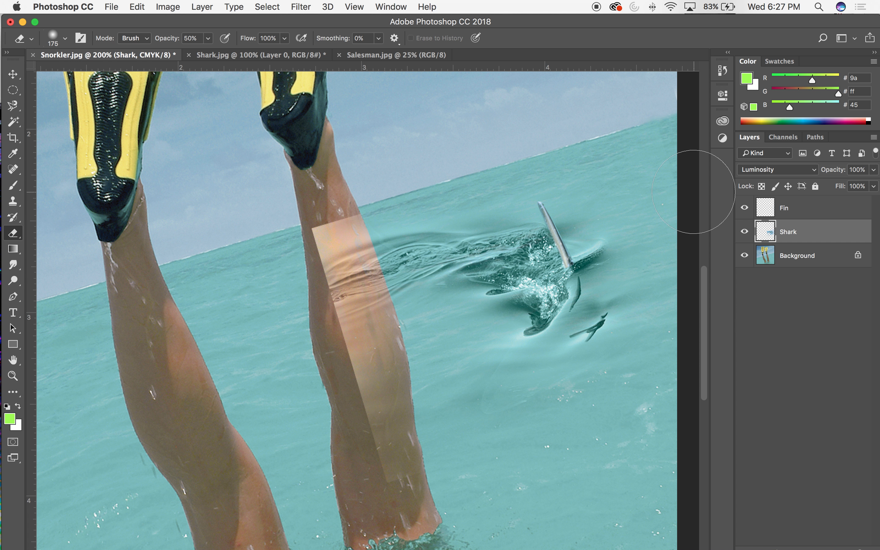
Inspect the blend around the fin and set the Eraser to 15% opacity with a brush size of 100.
key("super+minus")
key("super+equal")
key("super+equal")
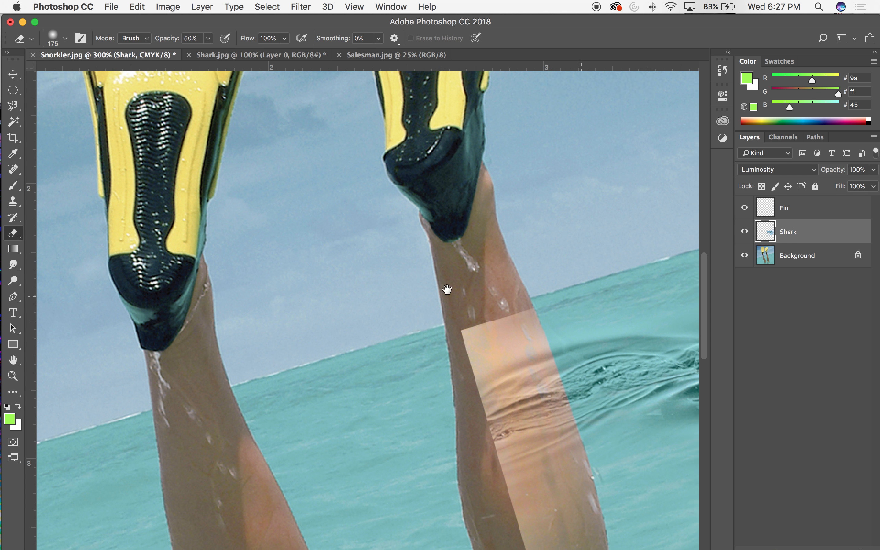
left_click_drag(510, 294, 302, 269)
left_click_drag(624, 284, 441, 168)
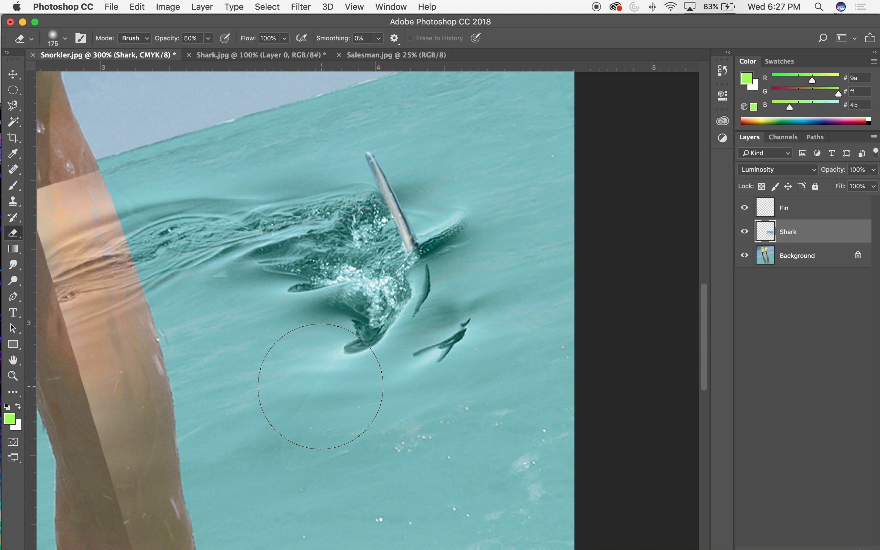
key("super+minus")
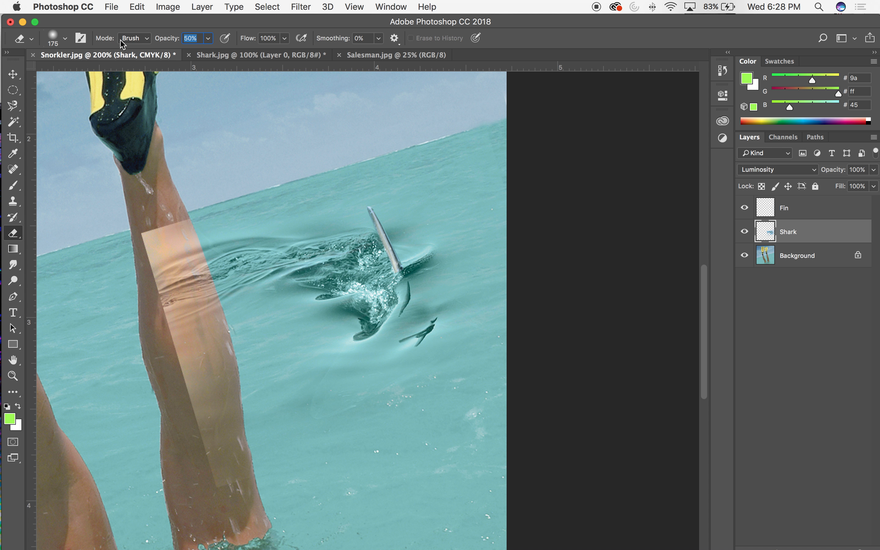
type("15")
key("Return")
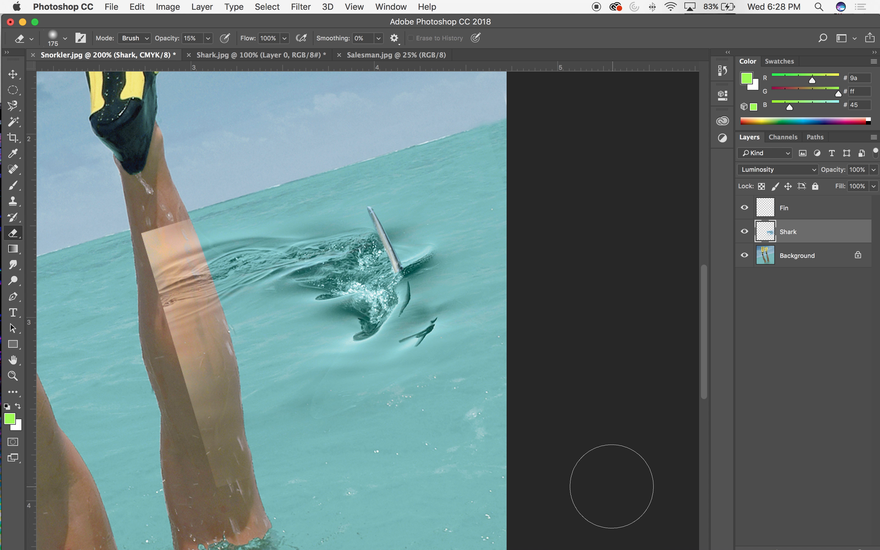
key("bracketleft")
key("bracketleft")
key("bracketleft")
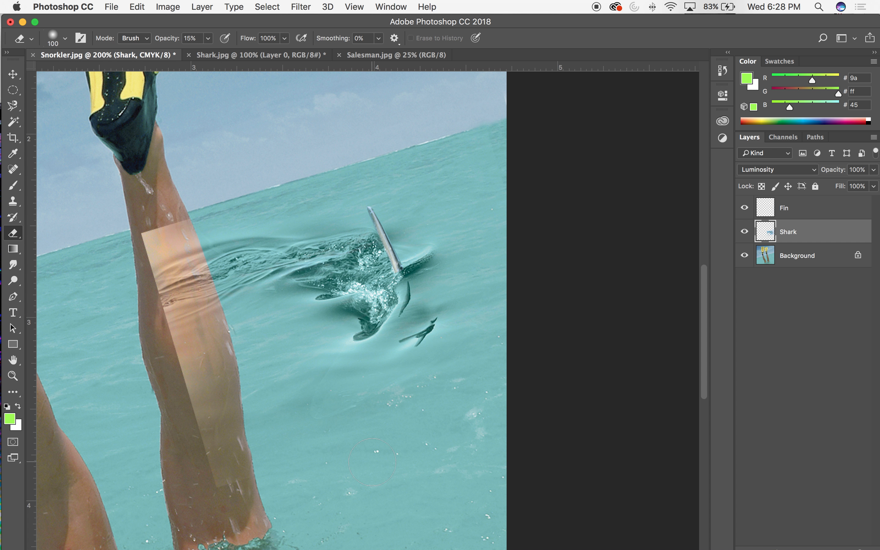
Convert the locked Background into a regular layer, accepting the default settings.
key("super+minus")
key("super+plus")
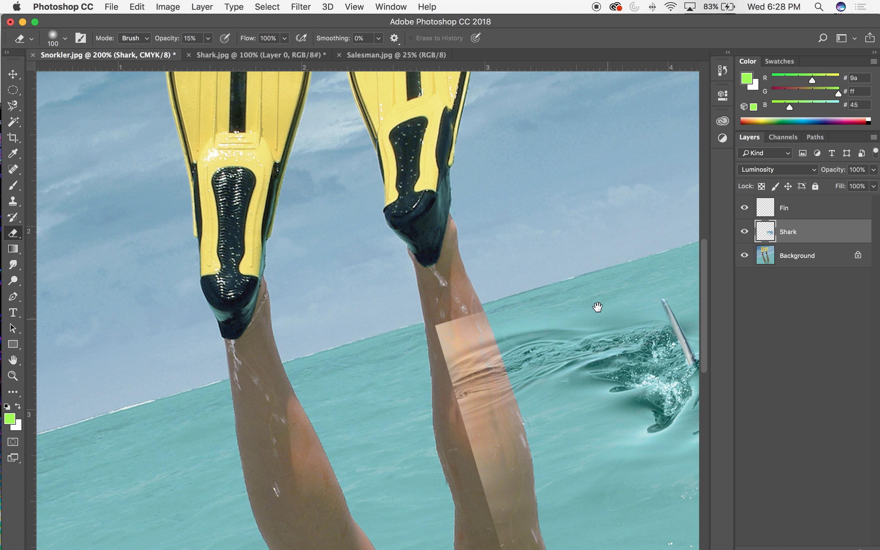
left_click_drag(594, 307, 320, 141)
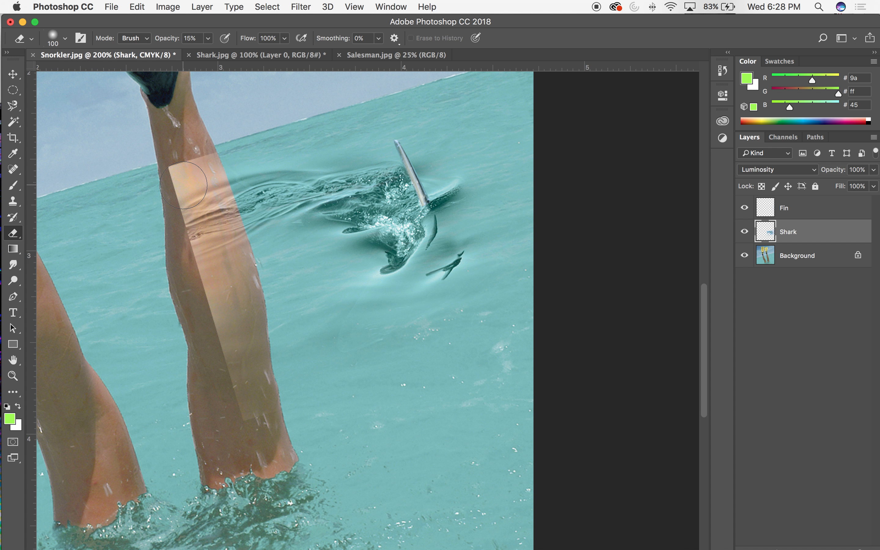
mouse_move(396, 141)
left_mouse_down()
mouse_move(285, 135)
mouse_move(341, 145)
mouse_move(311, 143)
mouse_move(369, 135)
left_mouse_up()
left_click(13, 73)
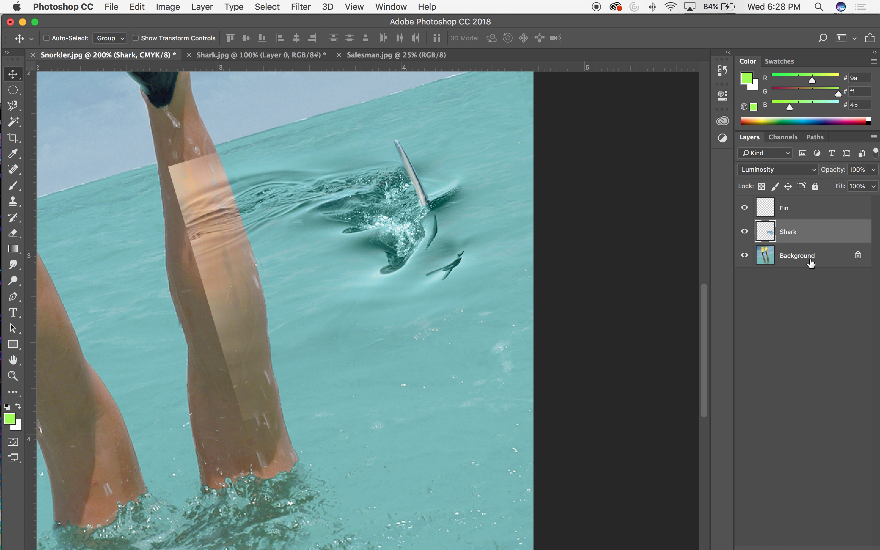
double_click(828, 259)
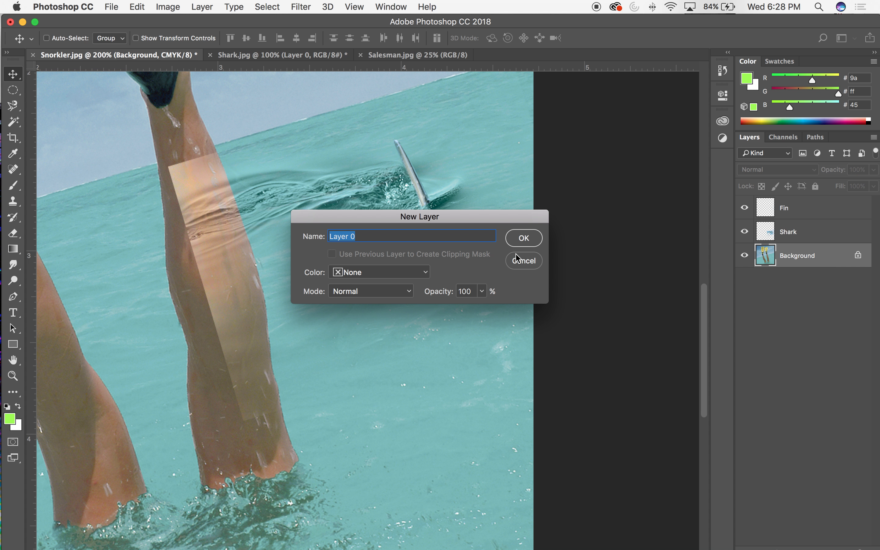
left_click(530, 242)
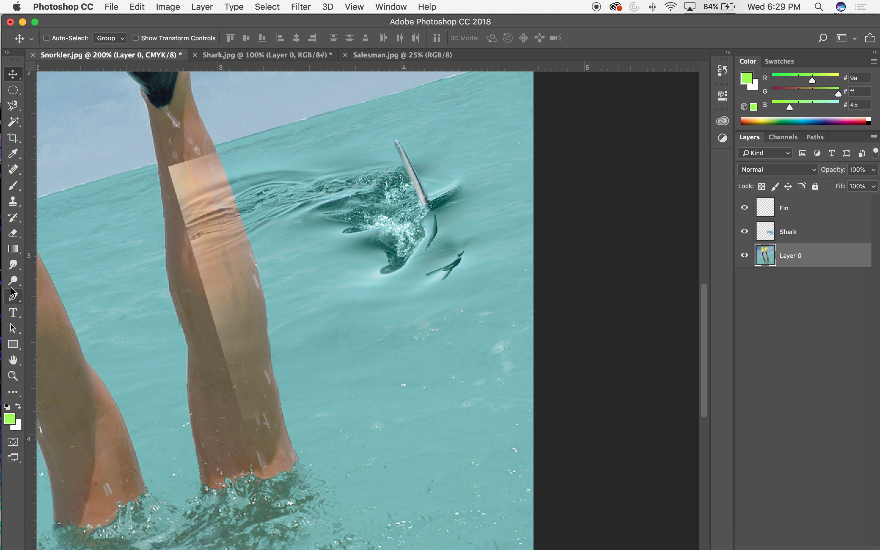
Choose the Magic Wand and hide the Shark and Fin layers to expose the snorkeler image.
left_click(14, 122)
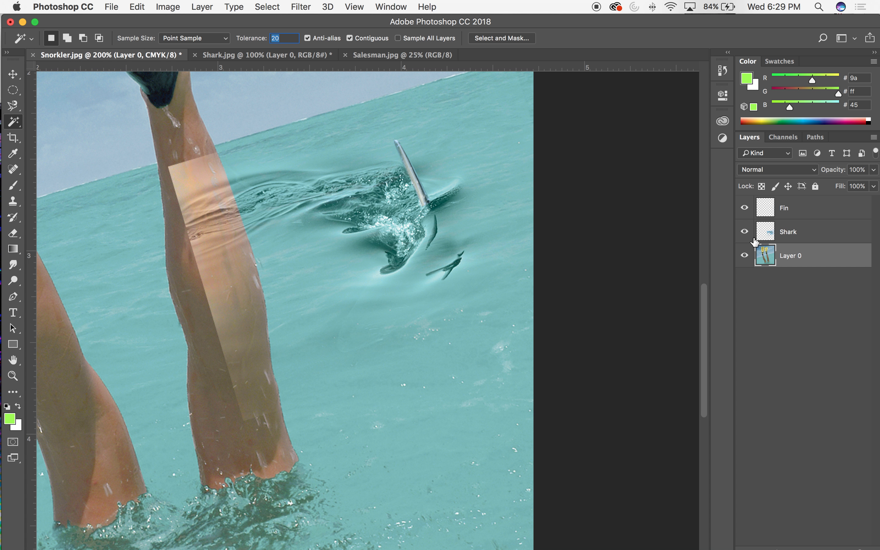
left_click(743, 231)
left_click(744, 207)
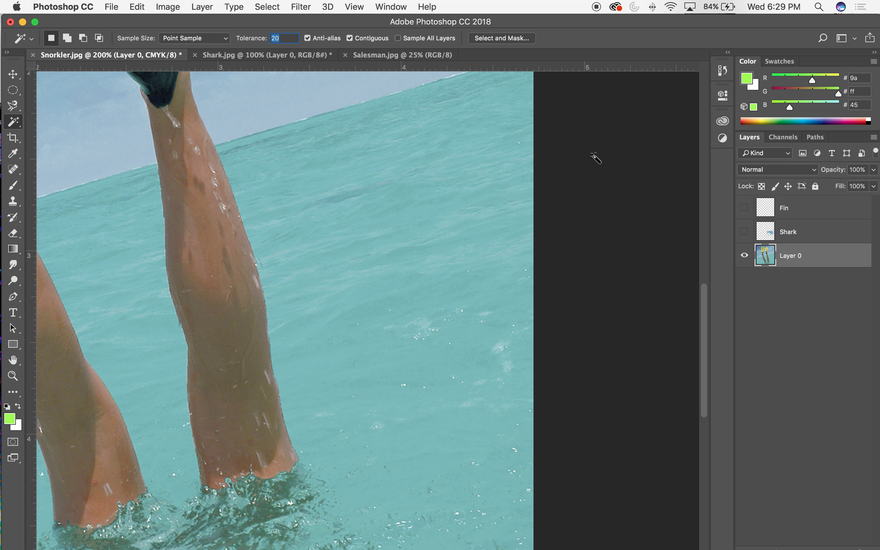
Try selecting the lit and shaded skin of the leg nearest the shark with the Magic Wand at tolerance 20, and clear the selection.
key("super+plus")
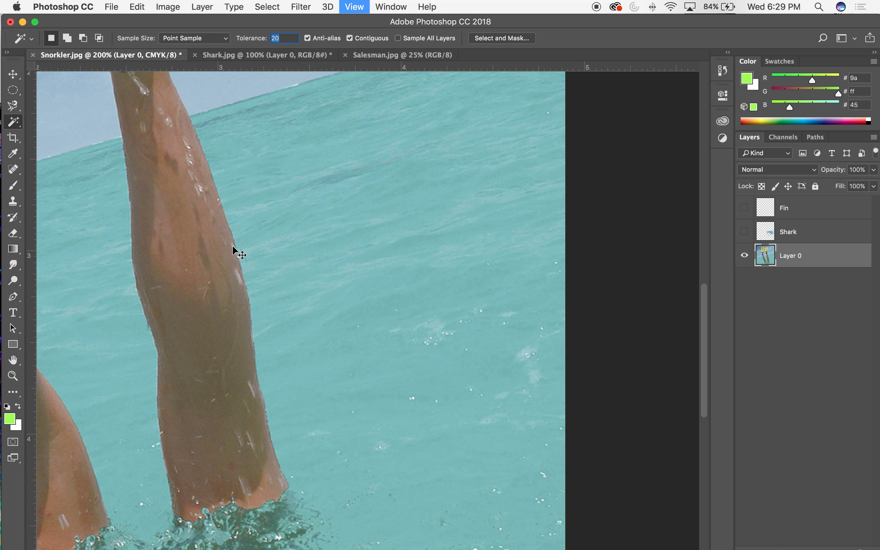
left_click(277, 228)
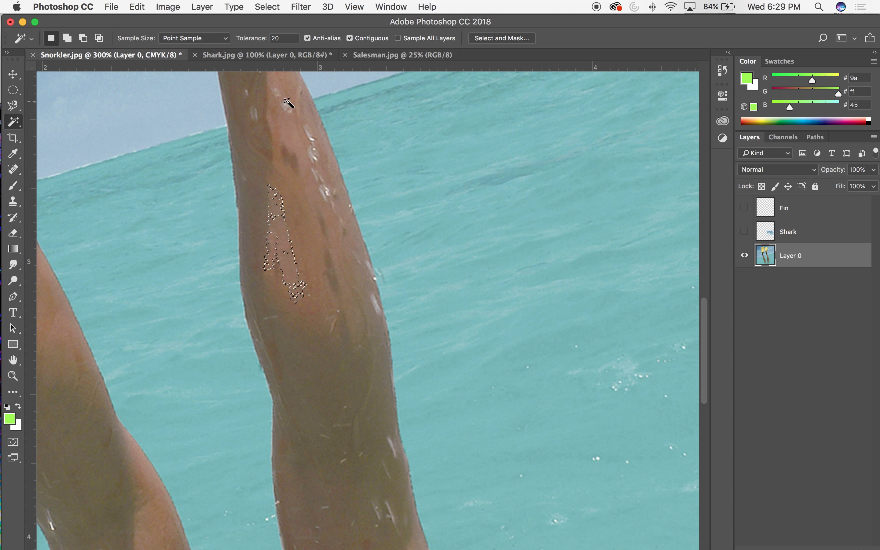
left_click(234, 157)
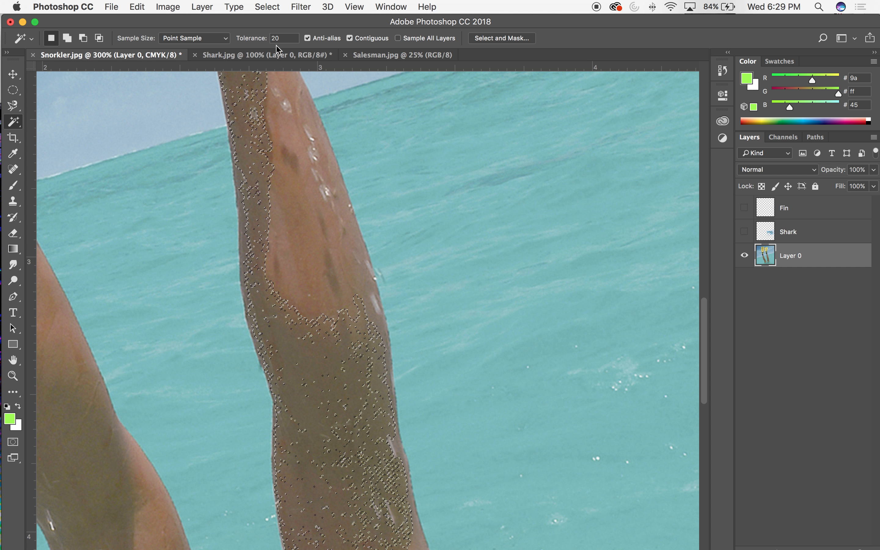
left_click(289, 250)
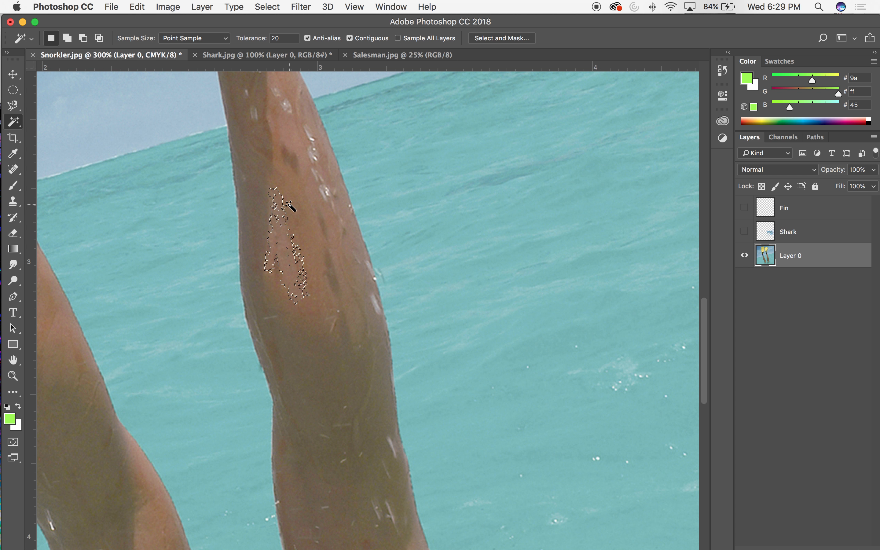
key("super+d")
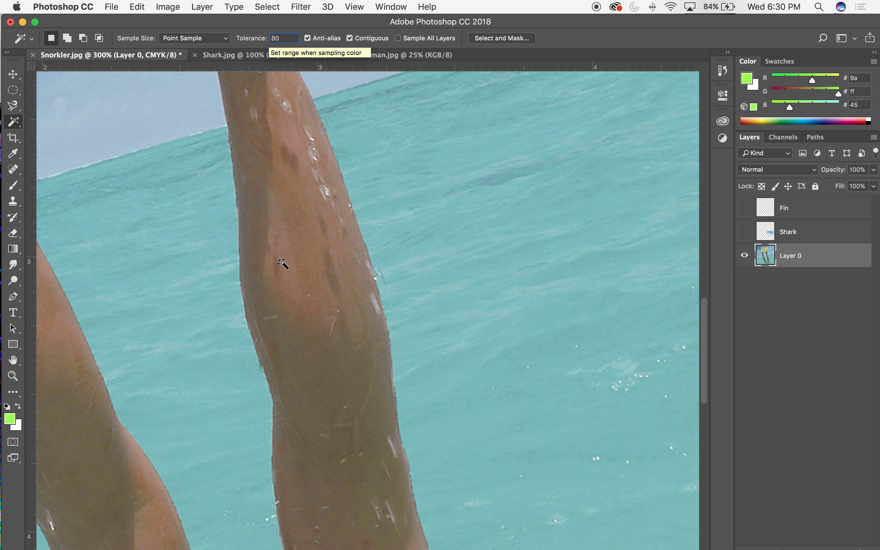
Set the Magic Wand tolerance to 80 and select the leg nearest the shark, and replace that with a selection sampled from the sea.
left_click(283, 239)
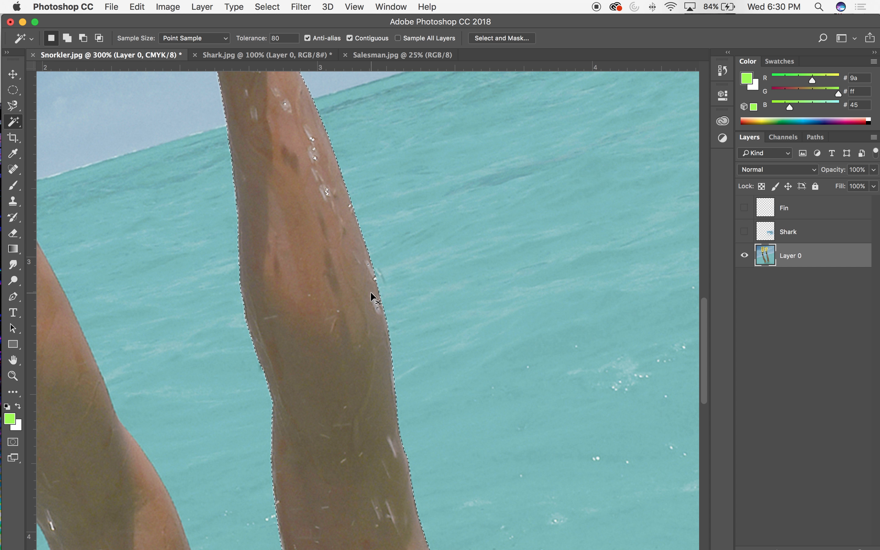
key("super+minus")
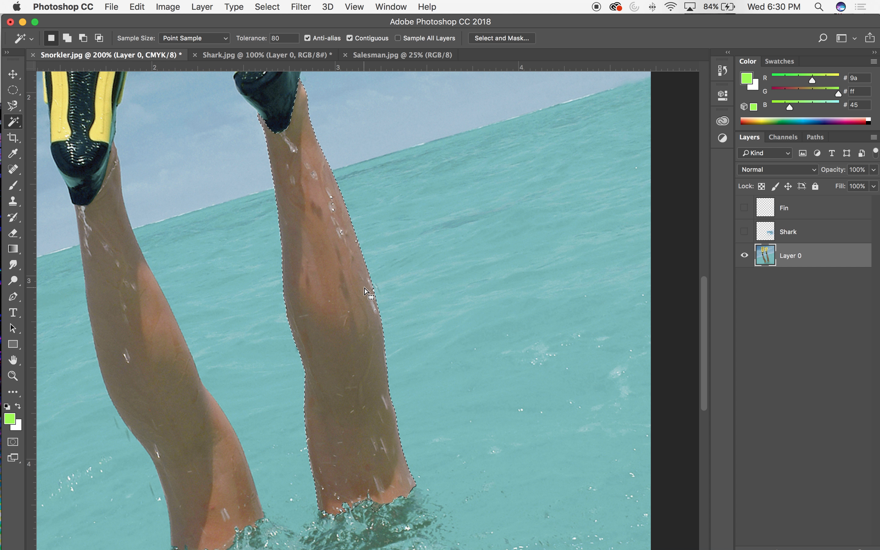
left_click(436, 202)
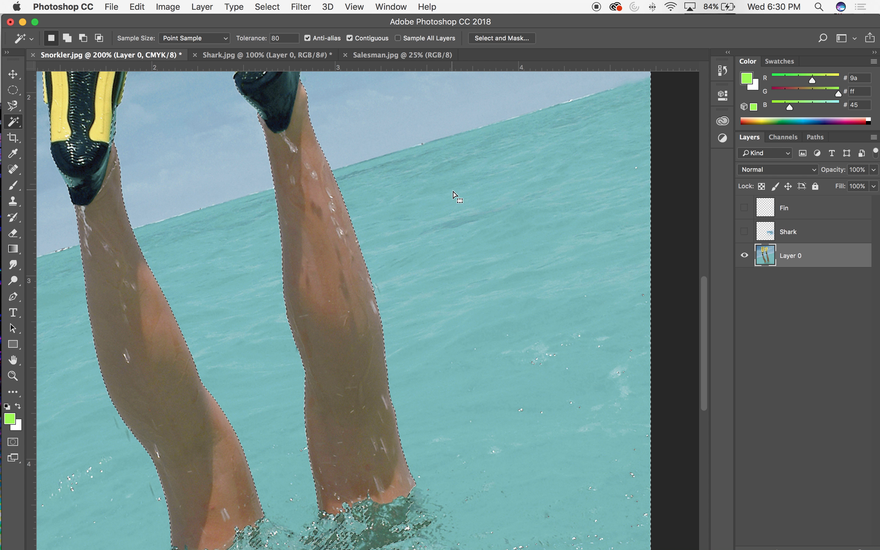
scroll(432, 181, "down", 10)
scroll(432, 181, "up", 5)
key("super+minus")
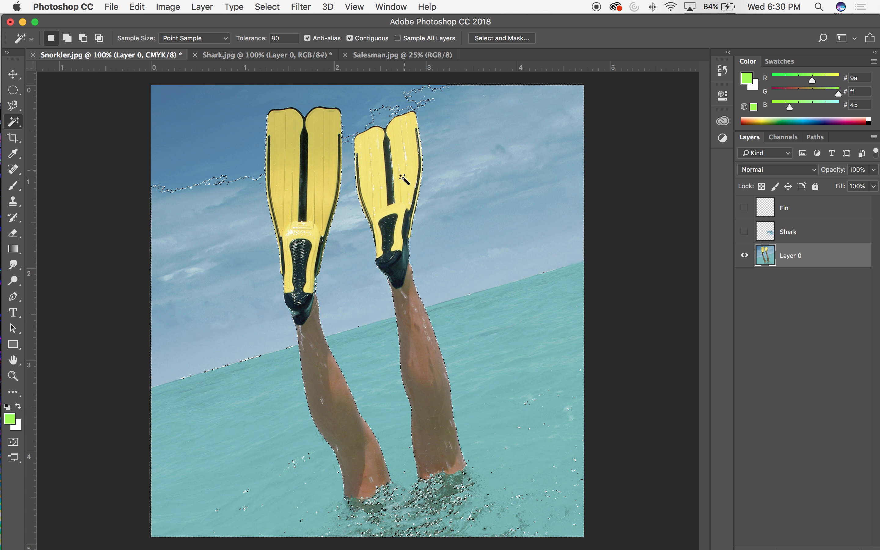
Check the Quick Mask options without changing them, and preview the sea selection as a Quick Mask overlay.
left_click(13, 442)
left_click(13, 443)
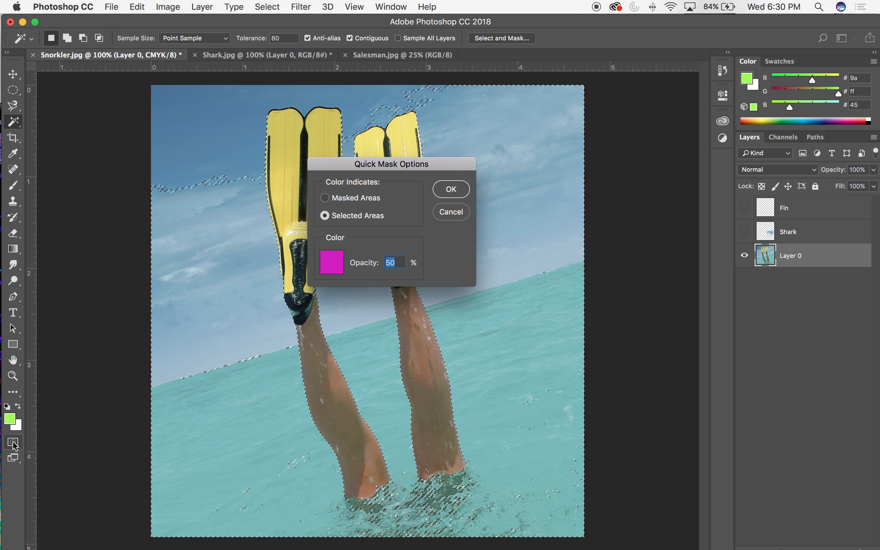
left_click(450, 212)
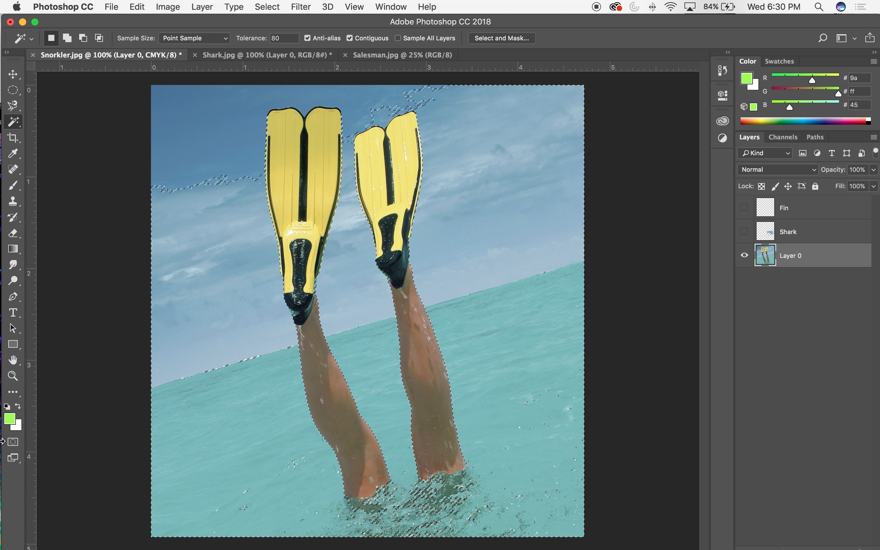
left_click(13, 439)
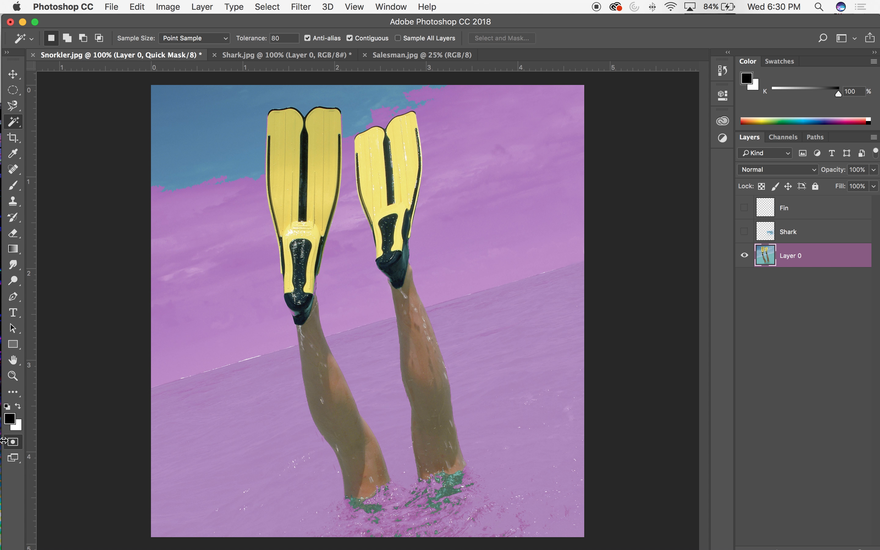
left_click(13, 443)
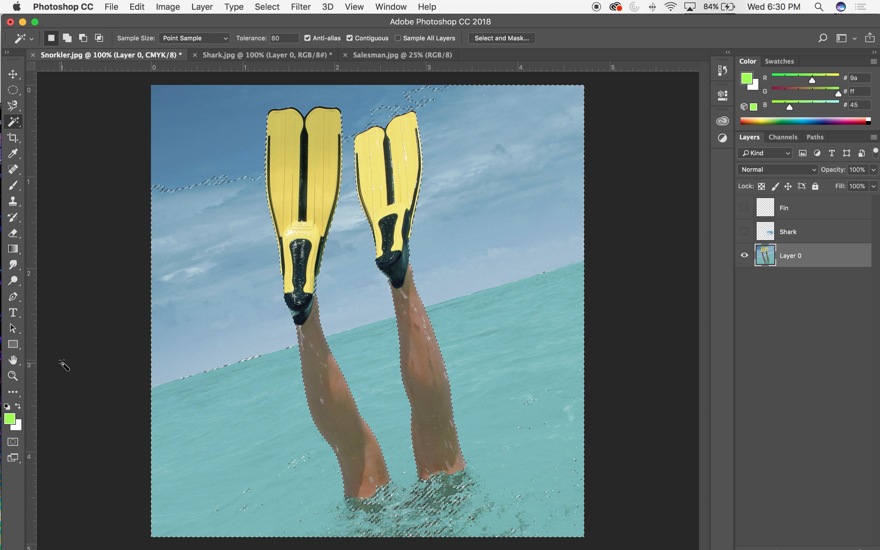
left_click(13, 442)
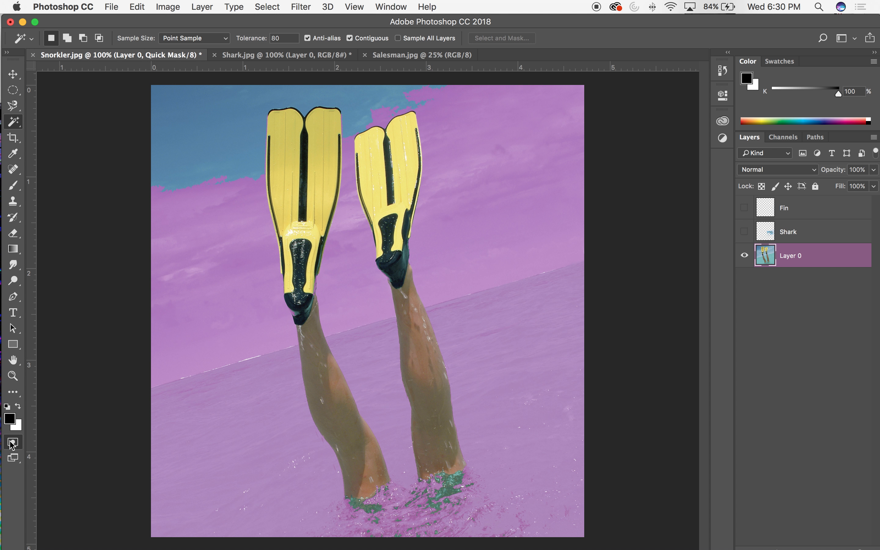
left_click(11, 442)
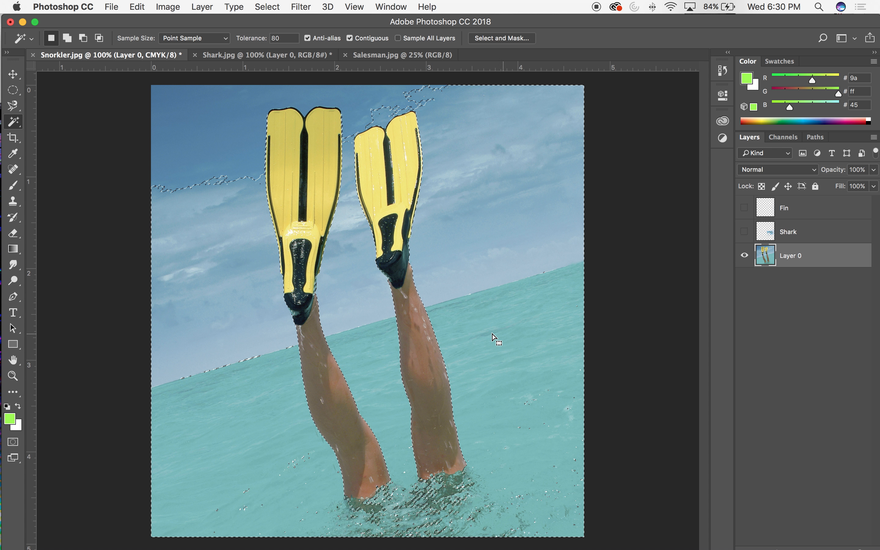
Try a Magic Wand selection of the sea beside the leg at tolerance 20, preview it in Quick Mask, and clear it.
key("super+d")
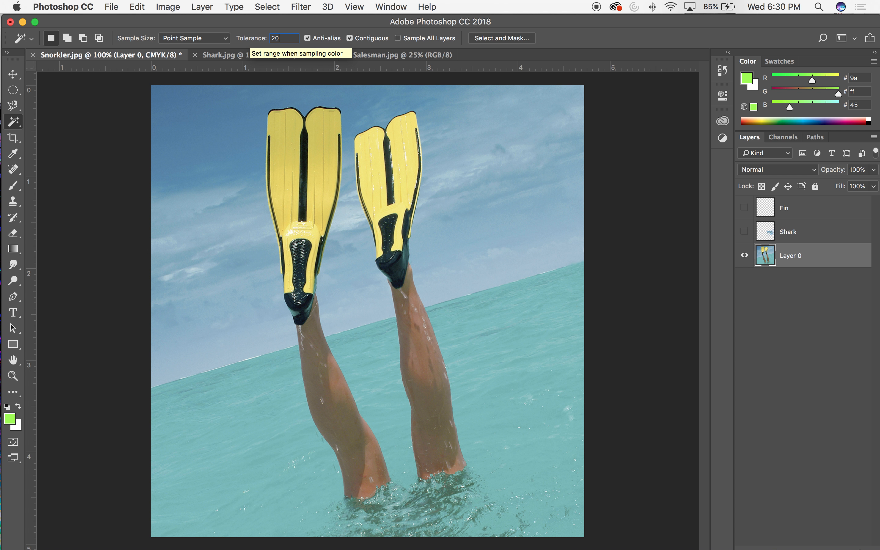
left_click(497, 355)
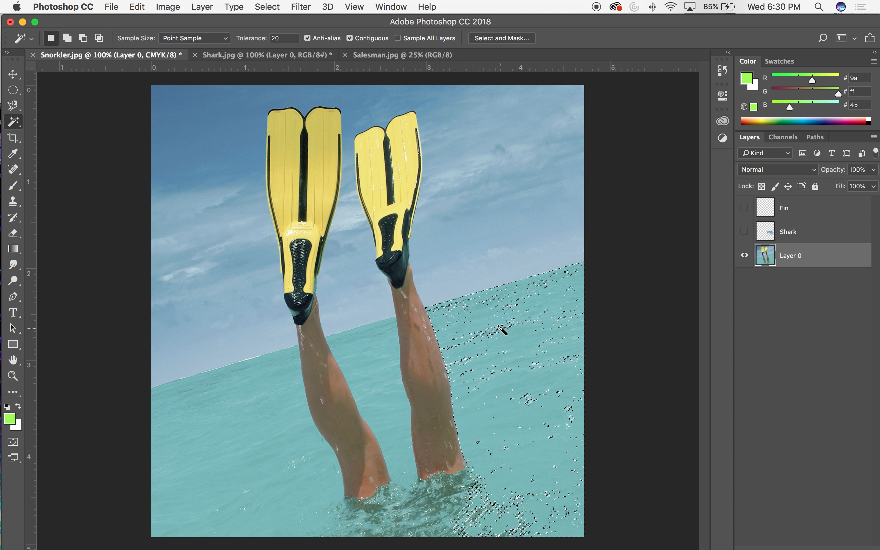
left_click(13, 441)
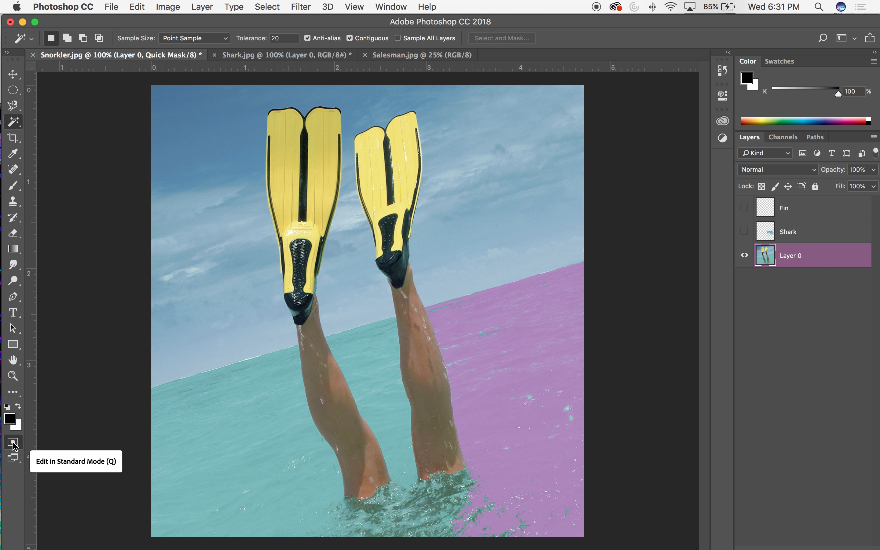
left_click(13, 444)
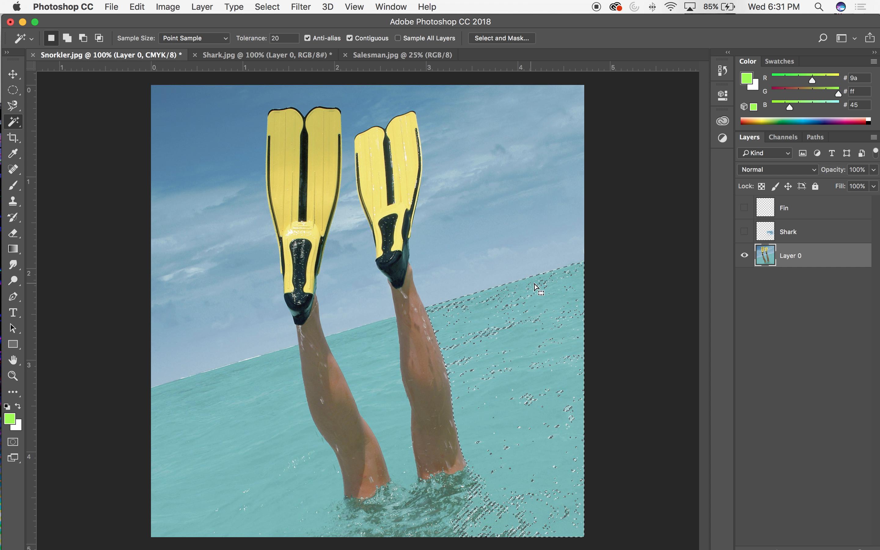
key("super+minus")
key("super+equal")
key("super+equal")
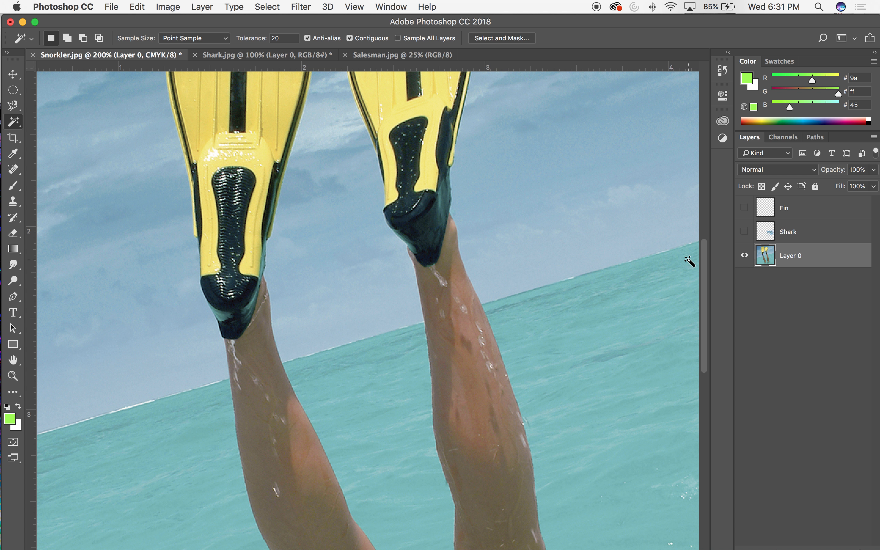
key("super+minus")
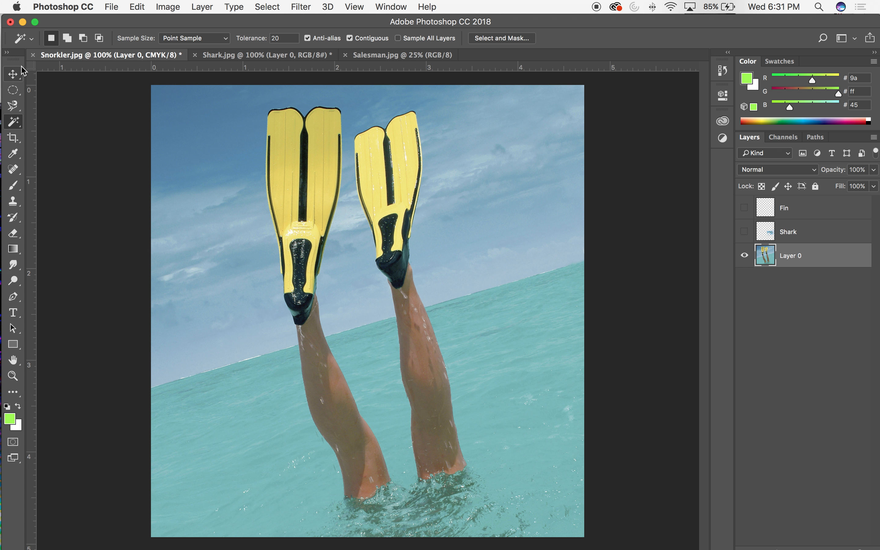
Show the Shark and Fin layers again over the snorkeler image.
left_click(13, 74)
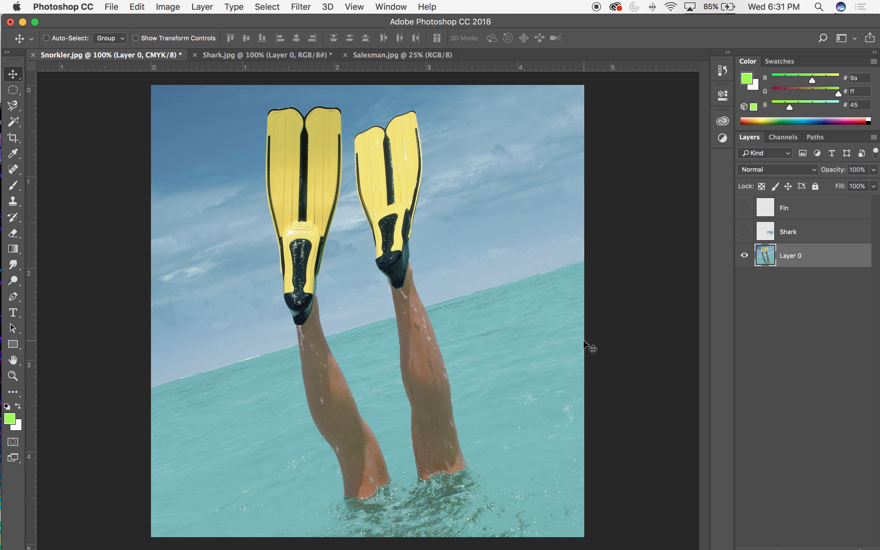
left_click(743, 230)
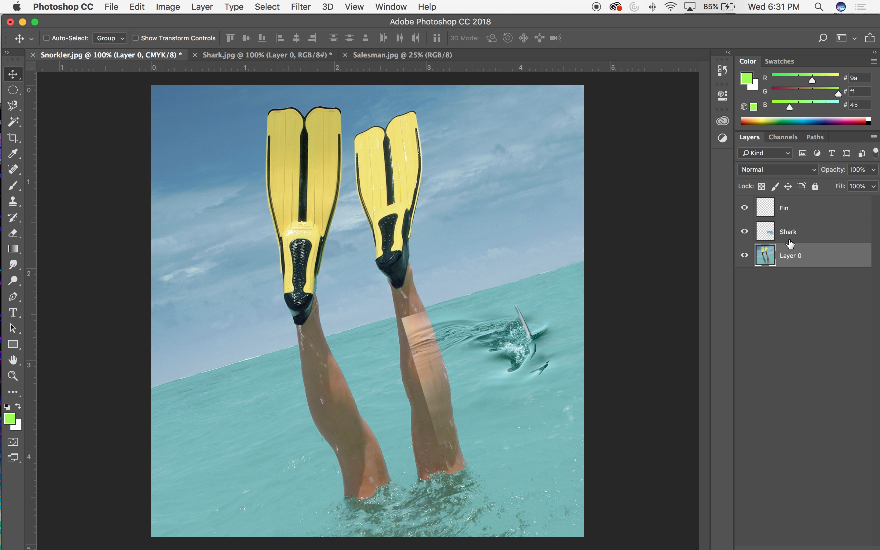
key("super+equal")
left_click_drag(497, 328, 312, 212)
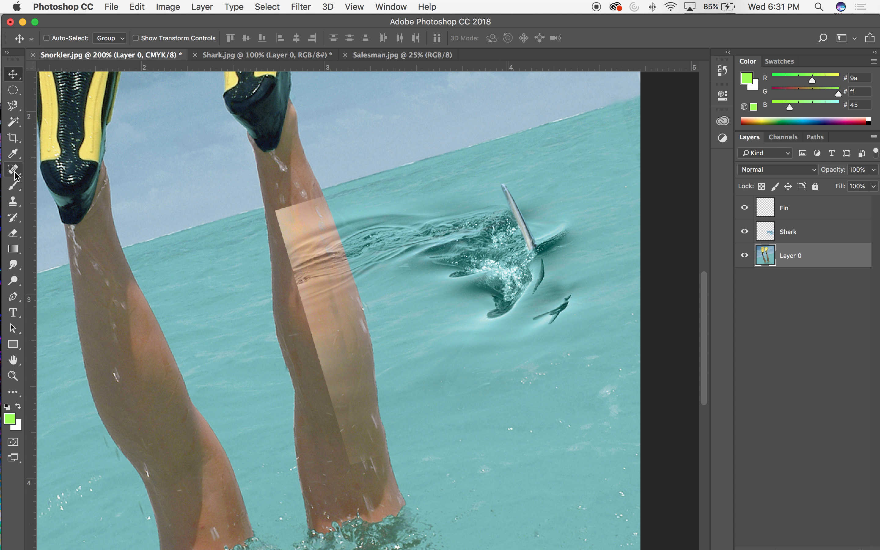
Select the leg nearest the shark on Layer 0 with the Magic Wand at tolerance 80.
left_click(13, 122)
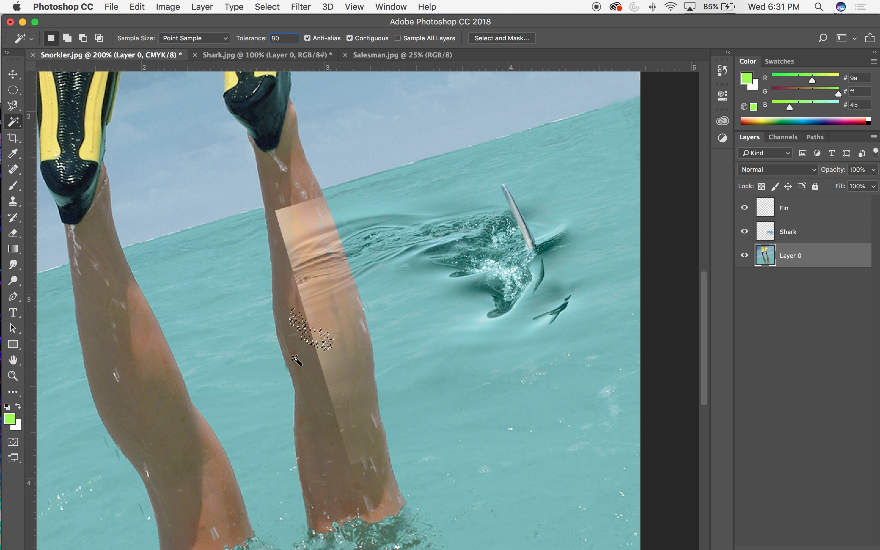
key("shift")
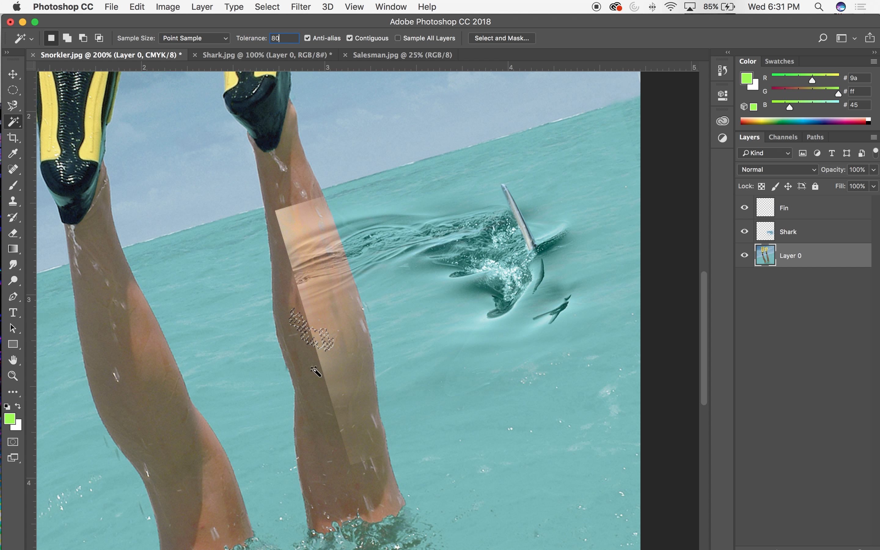
left_click(314, 351, "shift")
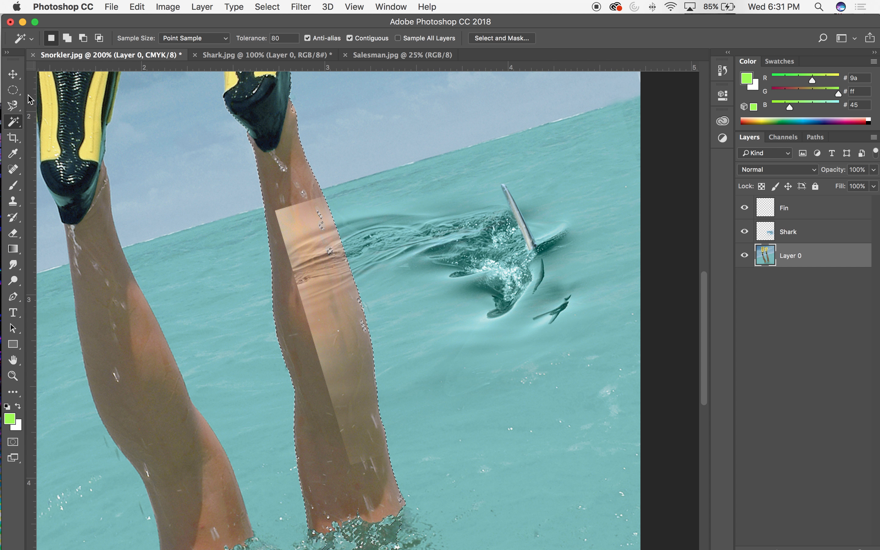
Add a polygonal patch of sea across the leg to the selection with the Polygonal Lasso, and preview it in Quick Mask.
left_click(15, 111)
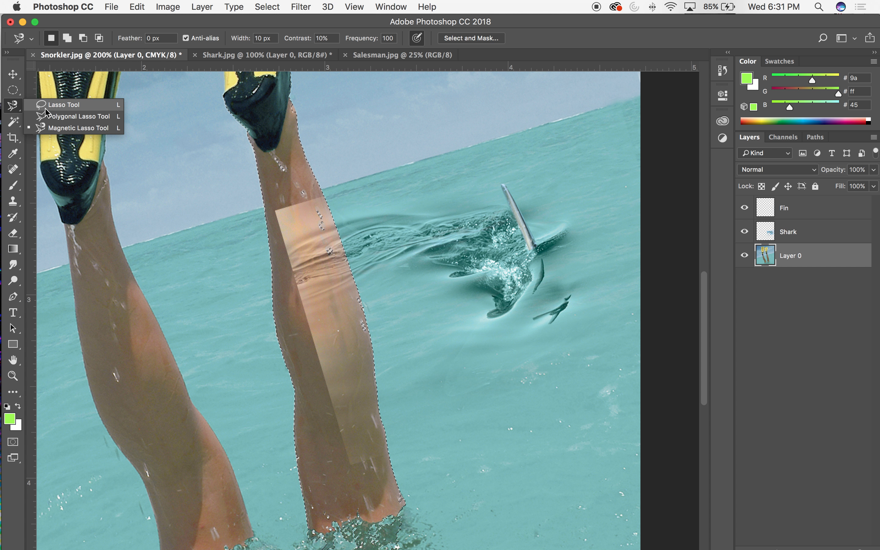
left_click(58, 116)
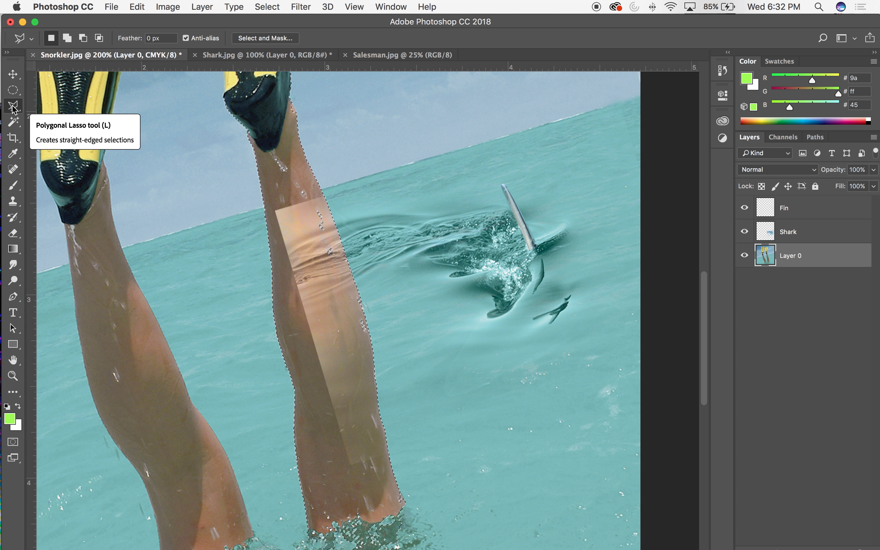
key("shift")
left_click(472, 145)
left_click(138, 243)
left_click(182, 288)
left_click(437, 288)
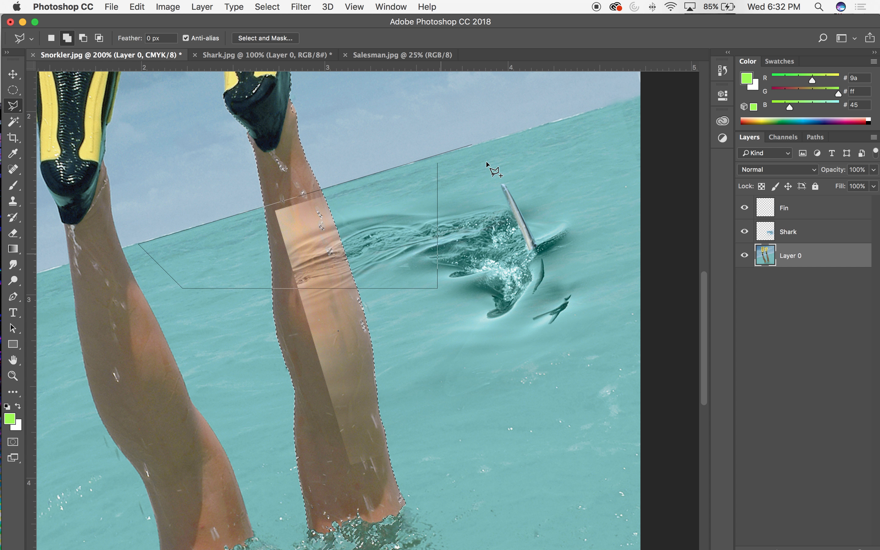
left_click(471, 145)
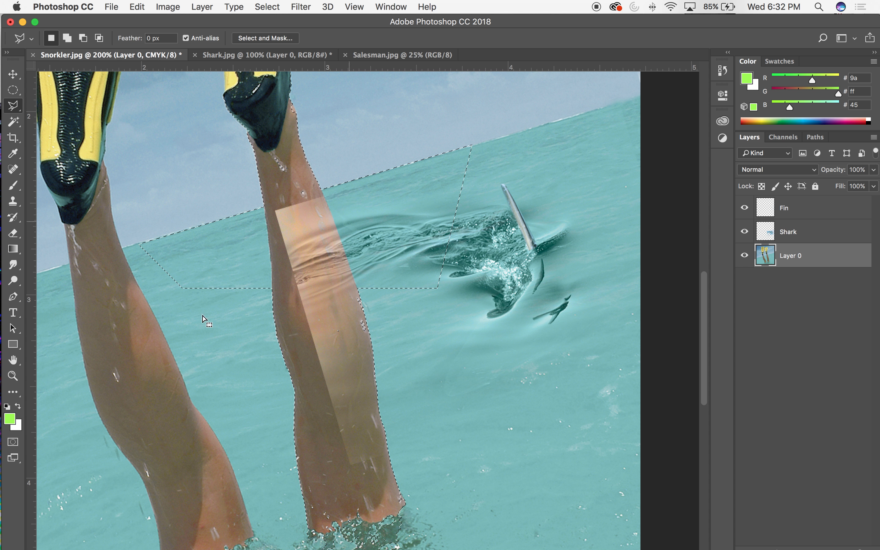
left_click(13, 442)
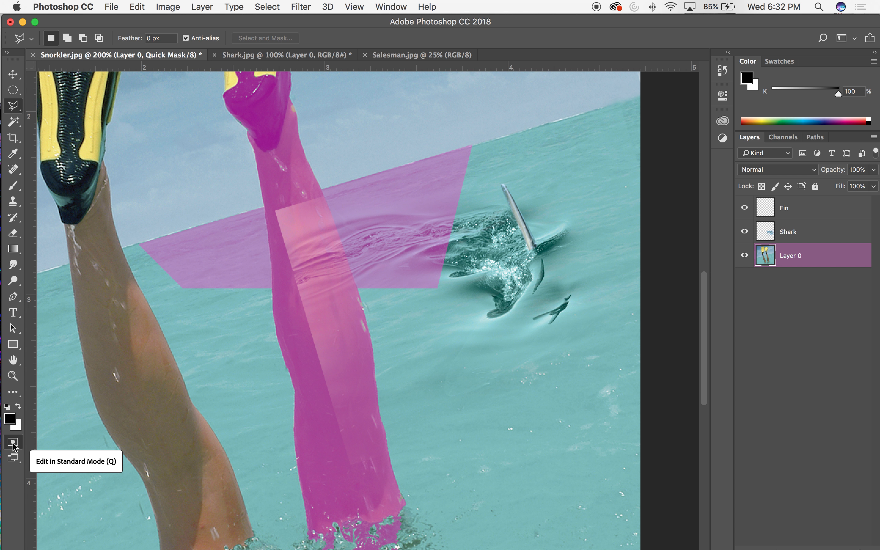
left_click(13, 443)
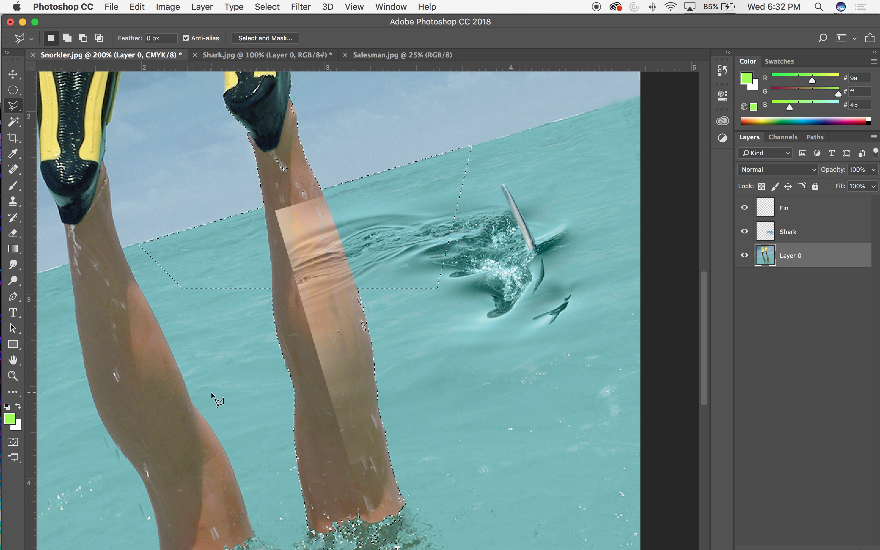
Revert in the history to the last Magic Wand state, removing the Polygonal Lasso addition from the selection.
left_click(723, 70)
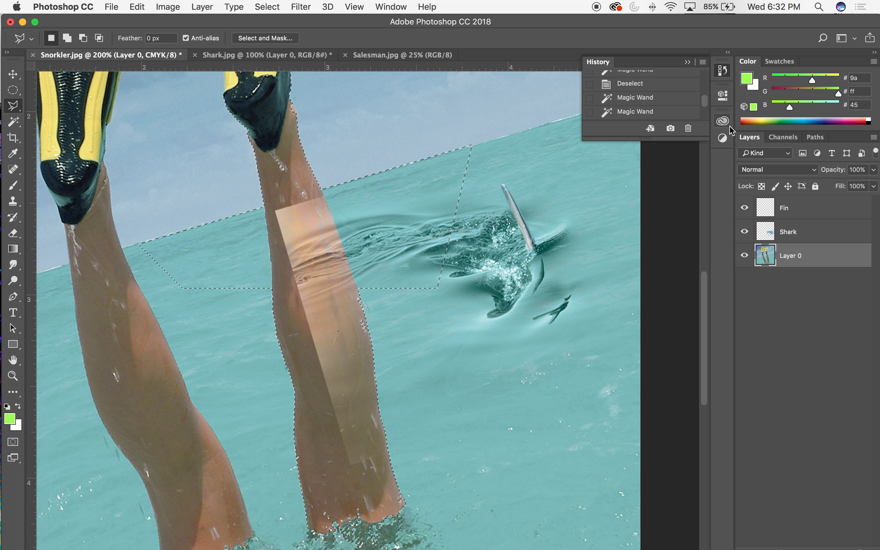
left_click_drag(701, 140, 679, 391)
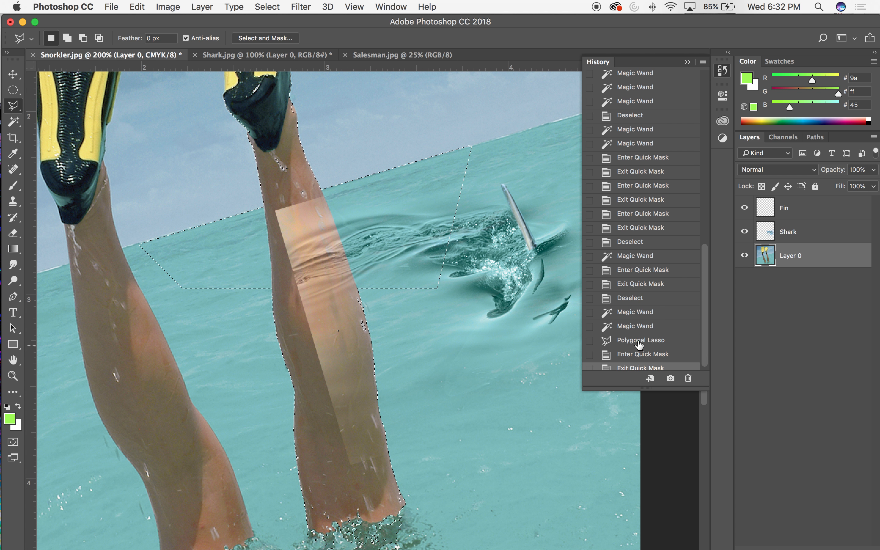
left_click(640, 355)
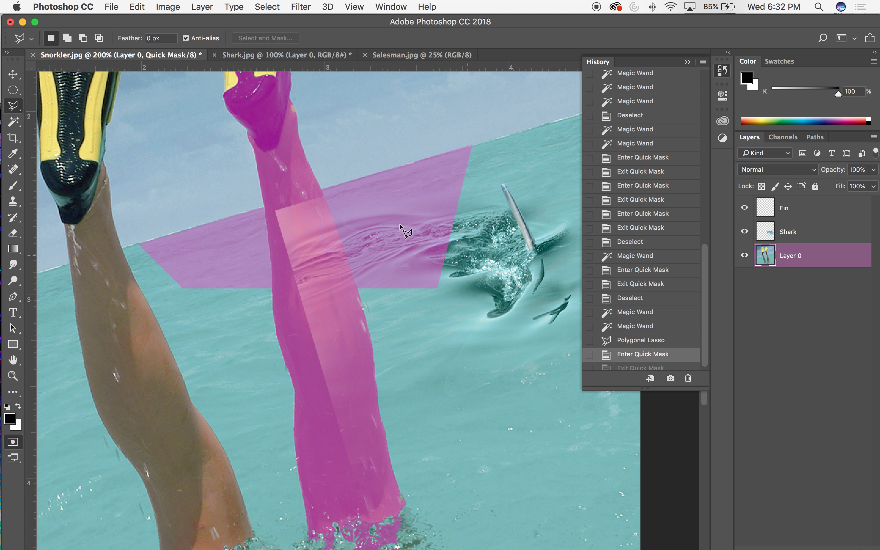
left_click(641, 339)
left_click(642, 326)
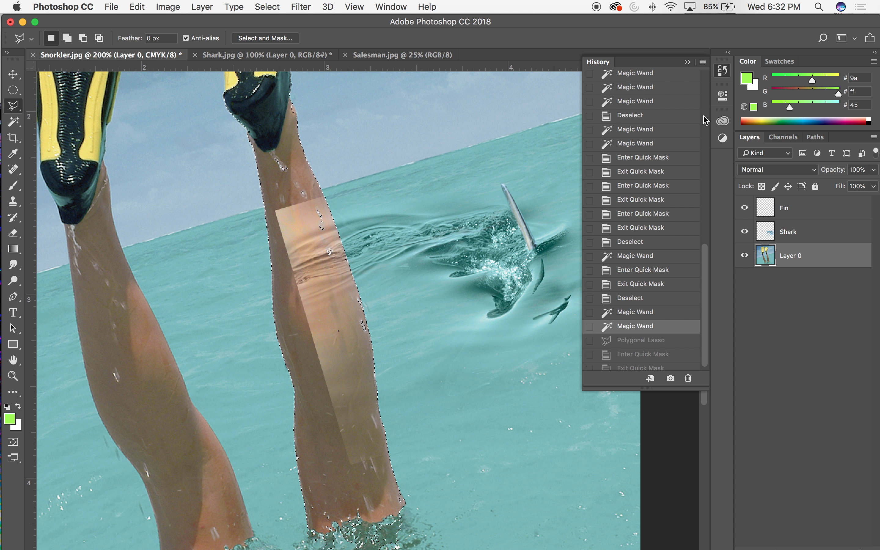
left_click(687, 62)
Switch the leg selection to Quick Mask mode for editing.
key("v")
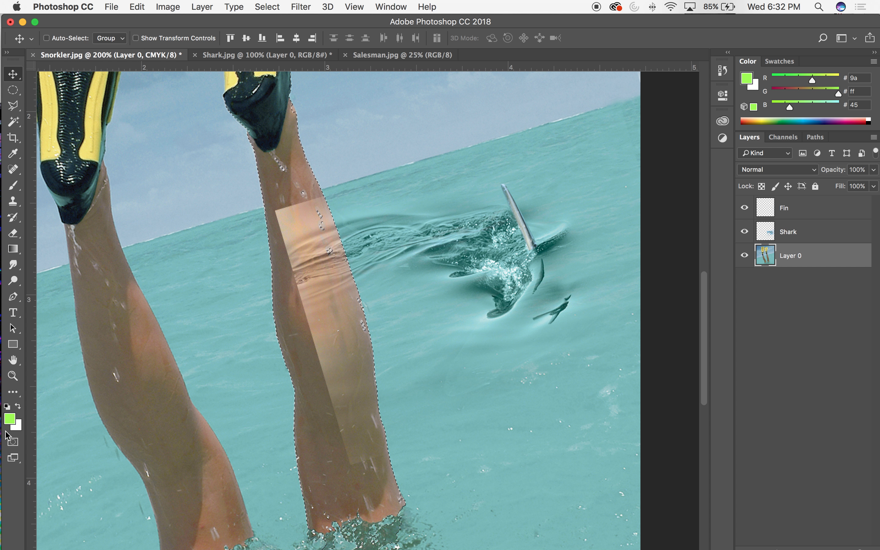
left_click(15, 441)
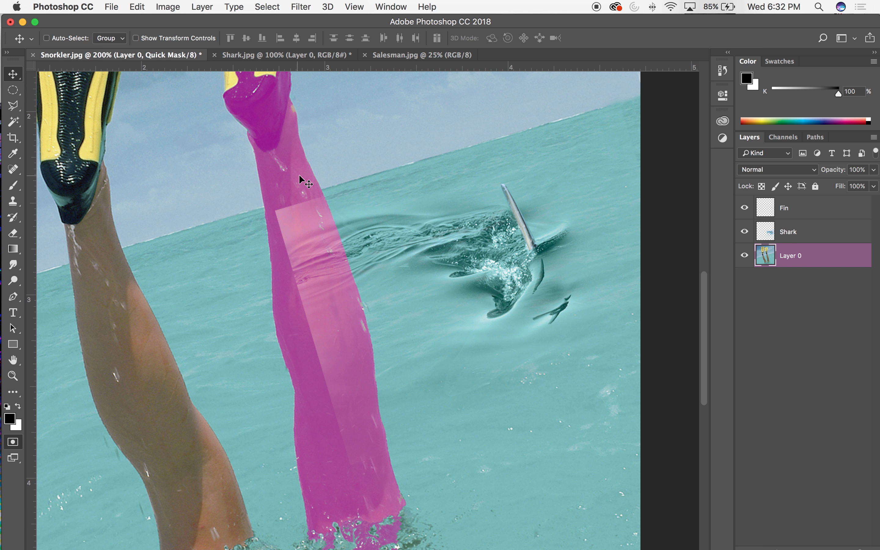
key("super")
key("super+equal")
key("super+equal")
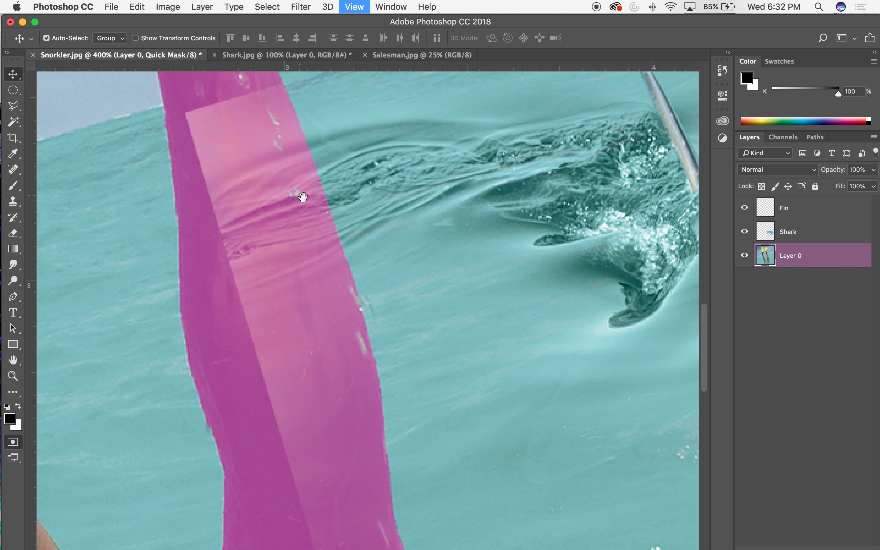
Paint the unmasked splash gaps on the leg into the Quick Mask with a 30 px Brush at 100% opacity.
key("b")
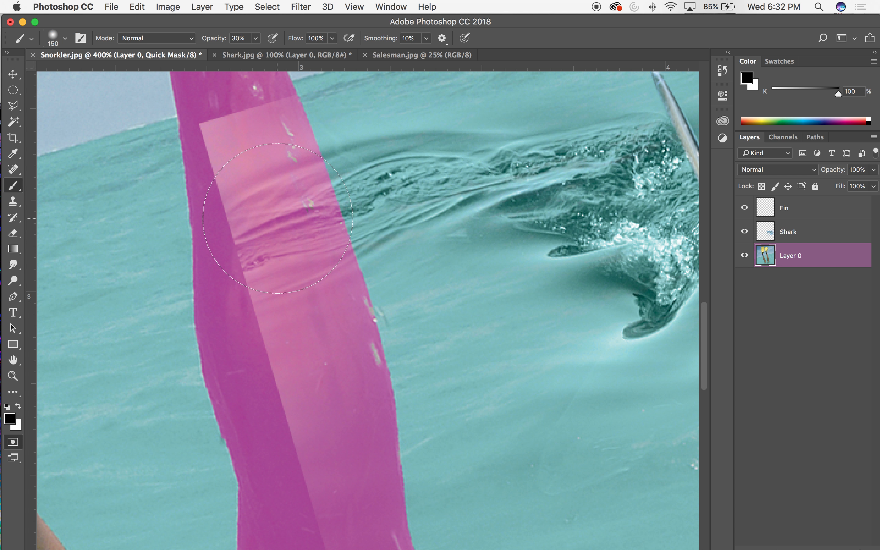
key("bracketleft")
key("bracketleft")
key("bracketleft")
key("bracketleft")
key("bracketleft")
key("bracketleft")
double_click(240, 38)
type("100")
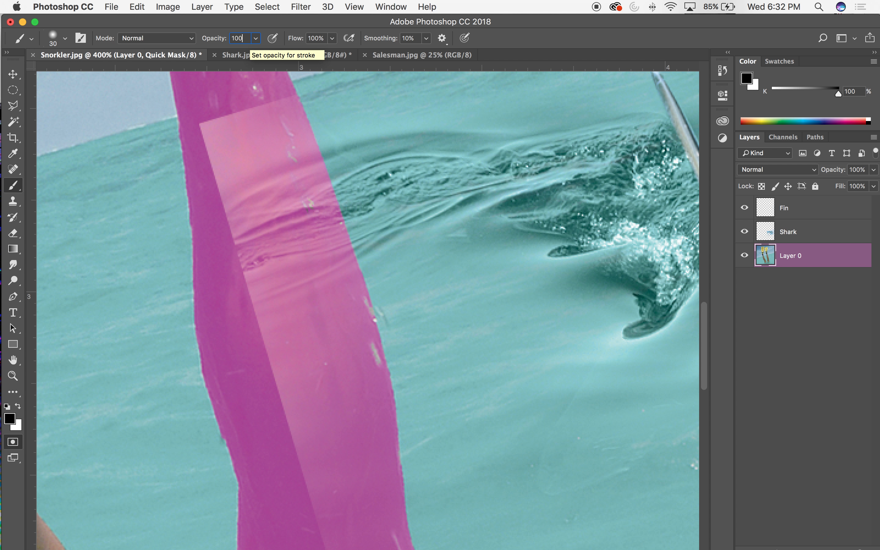
scroll(255, 227, "up", 5)
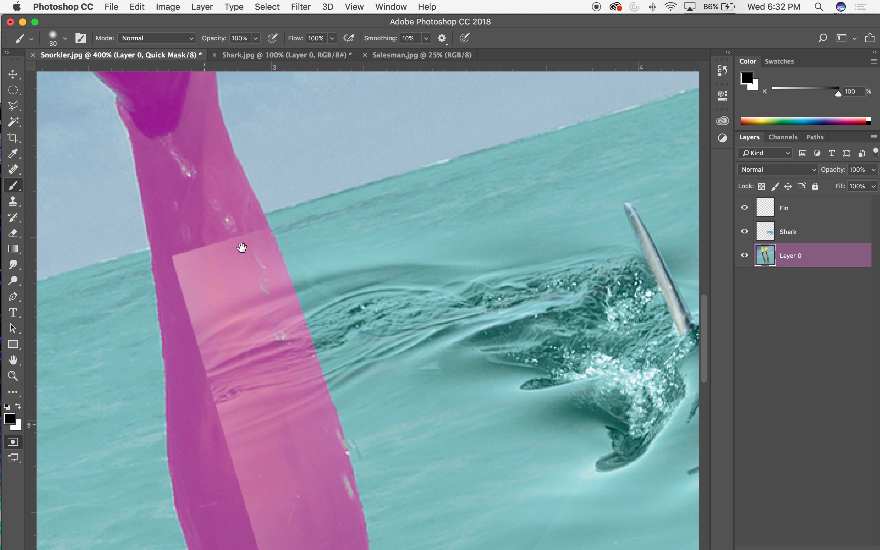
mouse_move(259, 270)
left_mouse_down()
mouse_move(273, 350)
mouse_move(276, 316)
left_mouse_up()
scroll(251, 318, "down", 5)
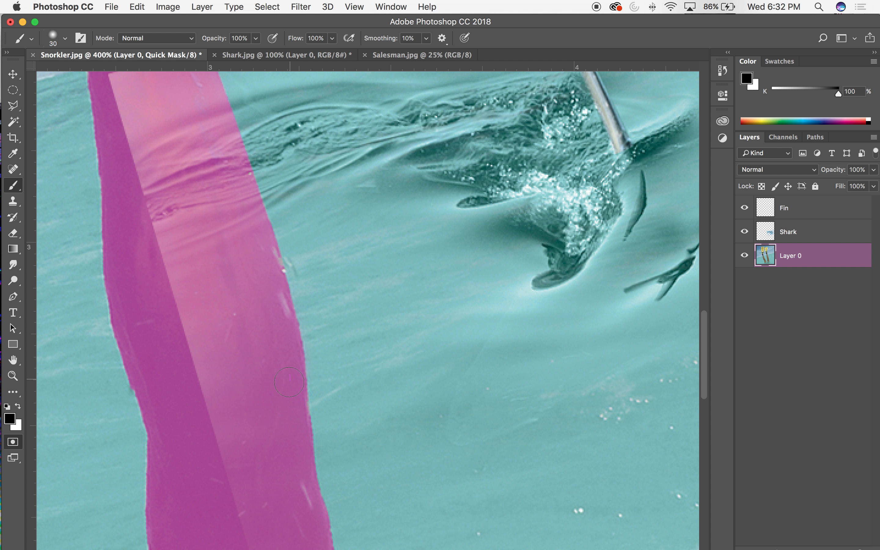
scroll(289, 382, "down", 10)
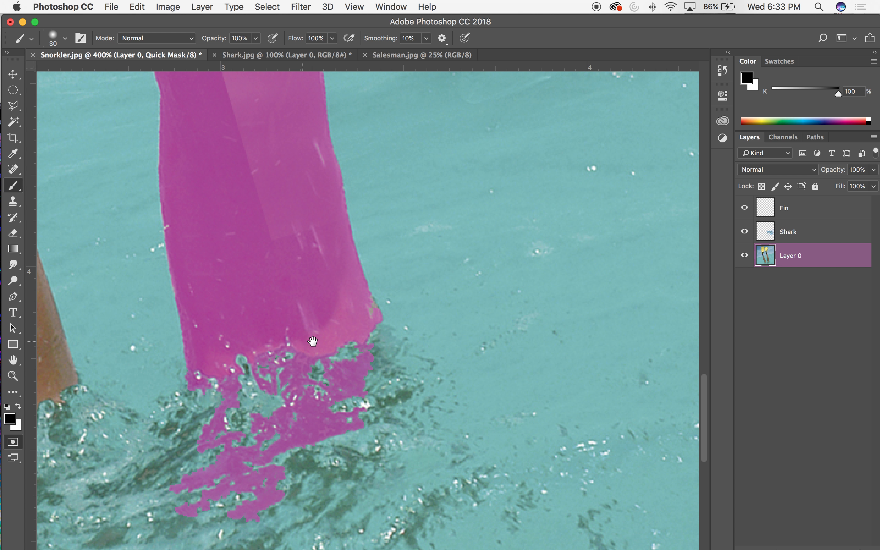
Erase the mask from the water below the leg with the Eraser at 100% opacity, finishing at 35 px.
scroll(313, 341, "down", 4)
scroll(313, 341, "left", 2)
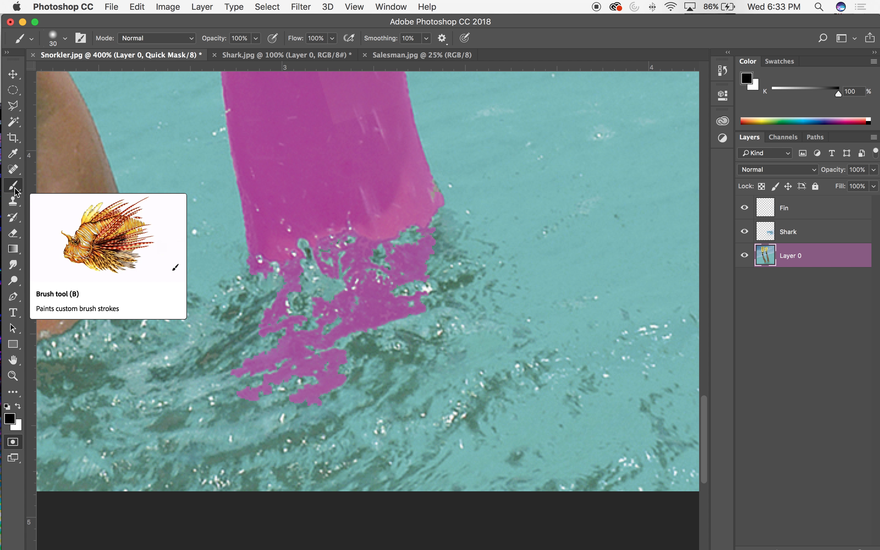
left_click(13, 233)
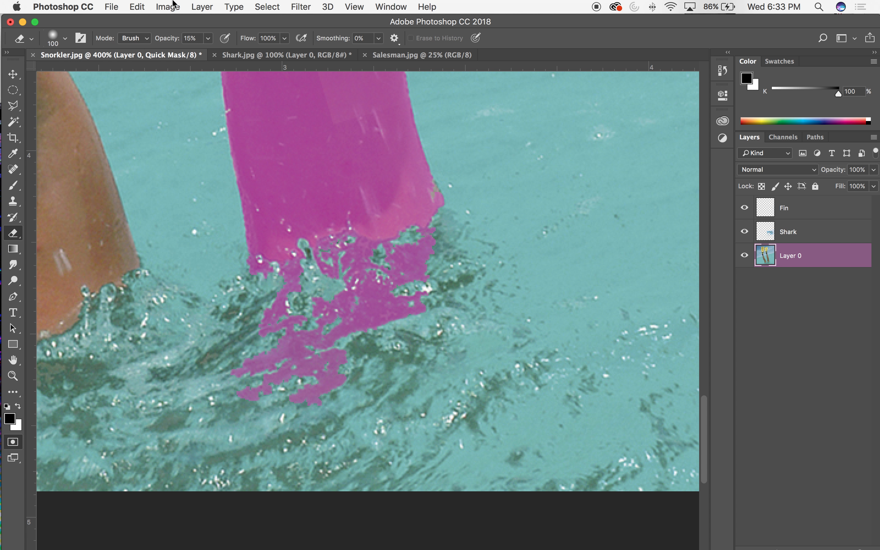
left_click(192, 38)
mouse_move(246, 382)
left_mouse_down()
mouse_move(270, 397)
mouse_move(348, 366)
mouse_move(395, 342)
mouse_move(432, 288)
left_mouse_up()
key("bracketleft")
key("bracketleft")
key("bracketleft")
key("bracketleft")
key("bracketleft")
key("bracketleft")
key("bracketleft")
key("bracketleft")
left_click_drag(451, 253, 414, 248)
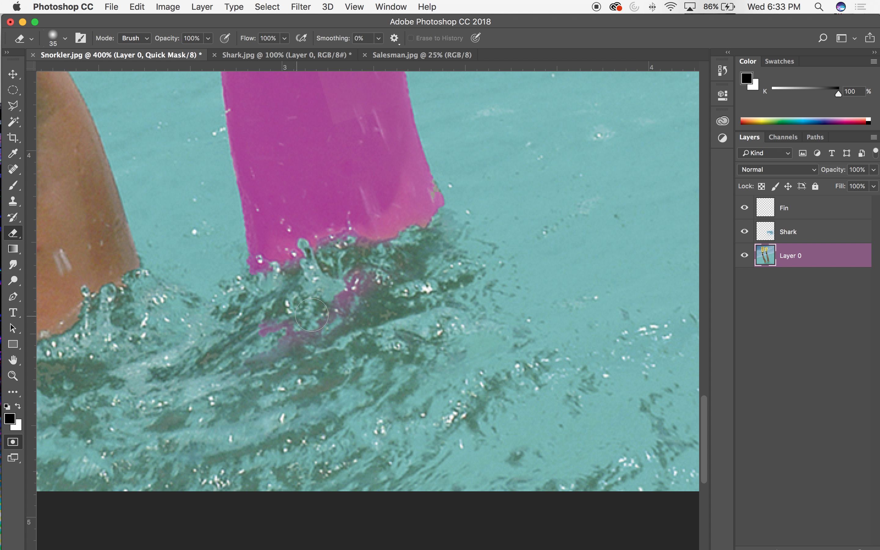
mouse_move(256, 376)
left_mouse_down()
mouse_move(286, 364)
mouse_move(350, 307)
mouse_move(333, 292)
mouse_move(394, 284)
mouse_move(357, 324)
left_mouse_up()
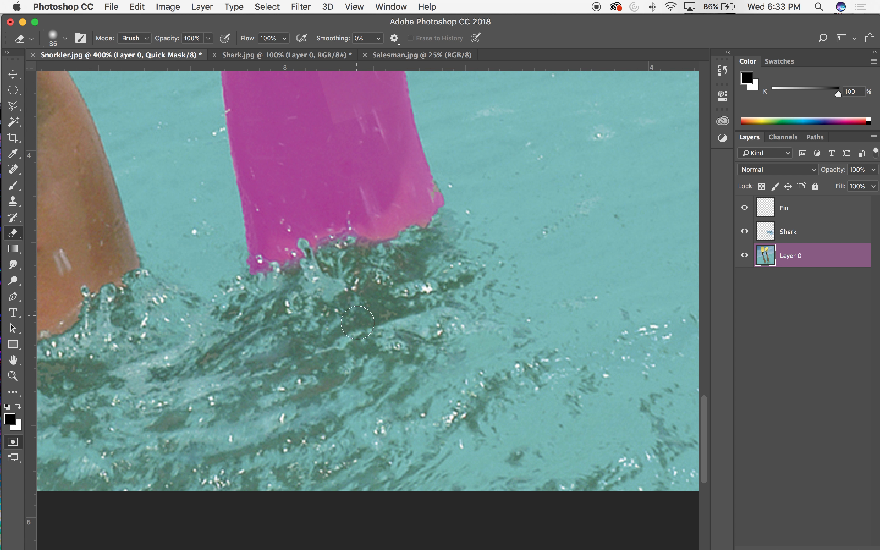
Check the selection outline, touch up the Quick Mask on the lower leg with a 9 px Brush, and return to the selection.
left_click(13, 442)
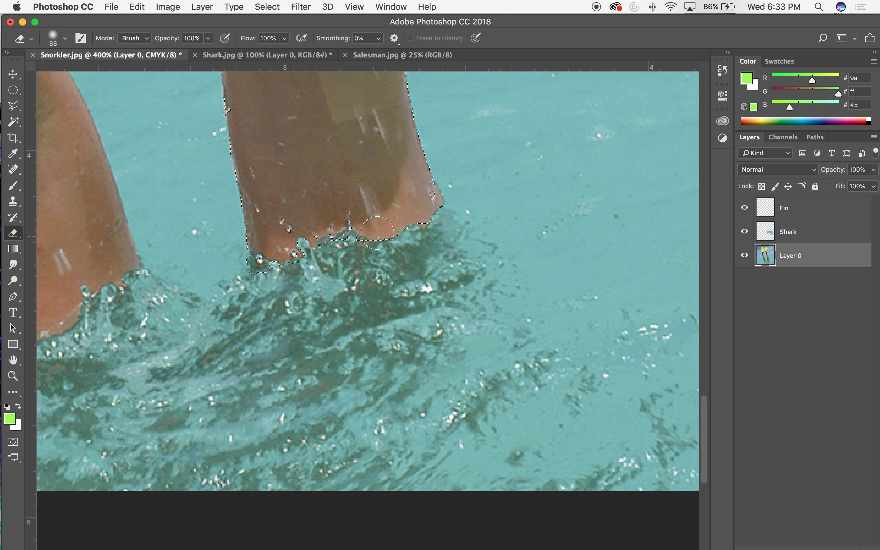
left_click(13, 441)
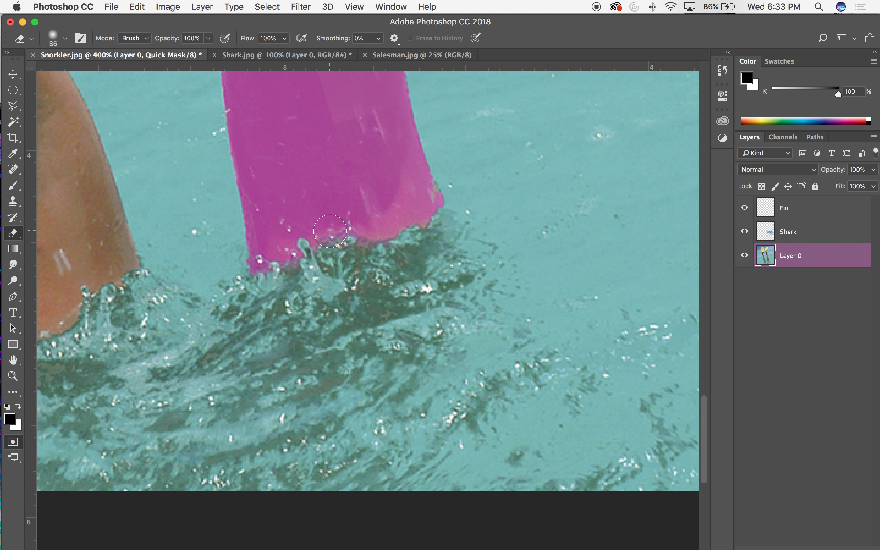
key("b")
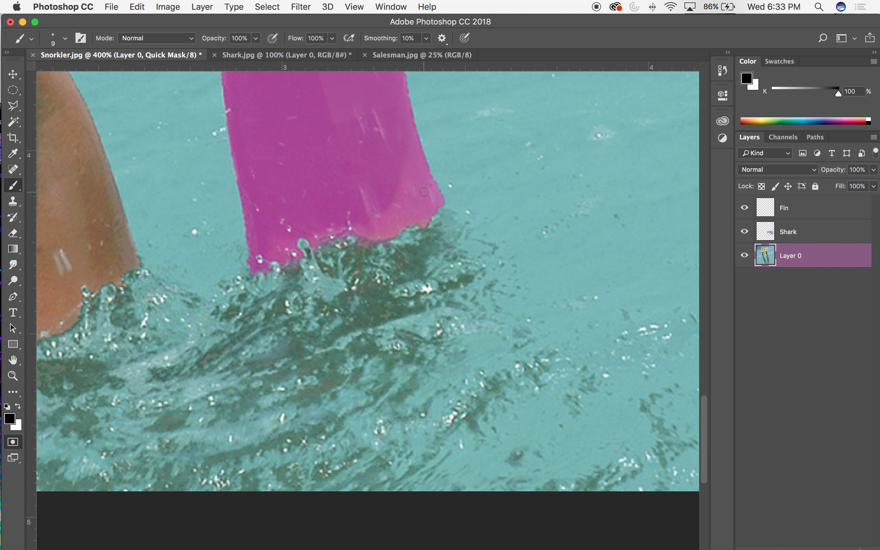
left_click(17, 443)
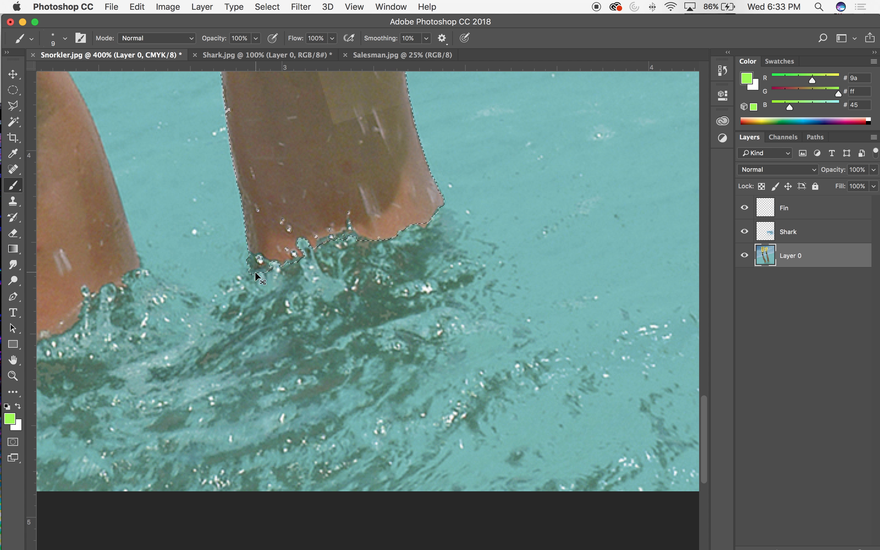
Delete the part of the Shark layer inside the leg selection, and deselect.
key("super+minus")
key("super+minus")
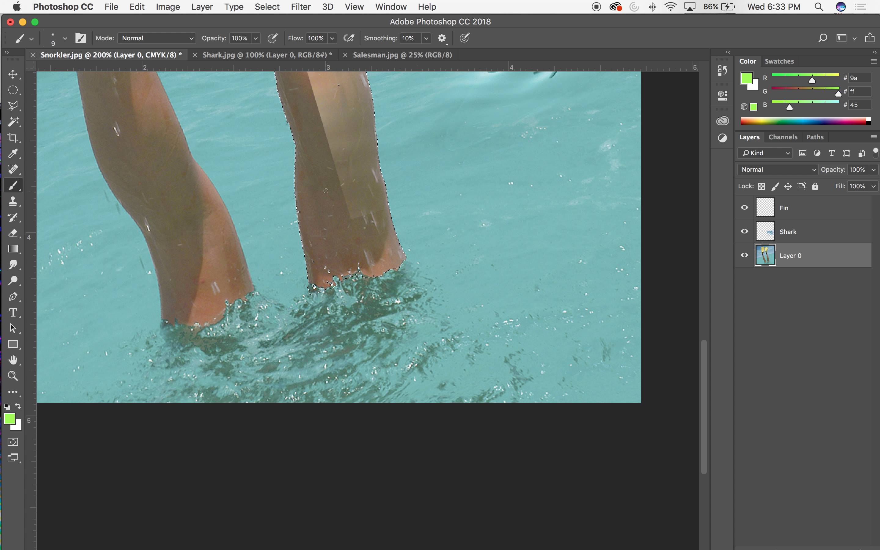
key("super+minus")
key("super+plus")
key("super+plus")
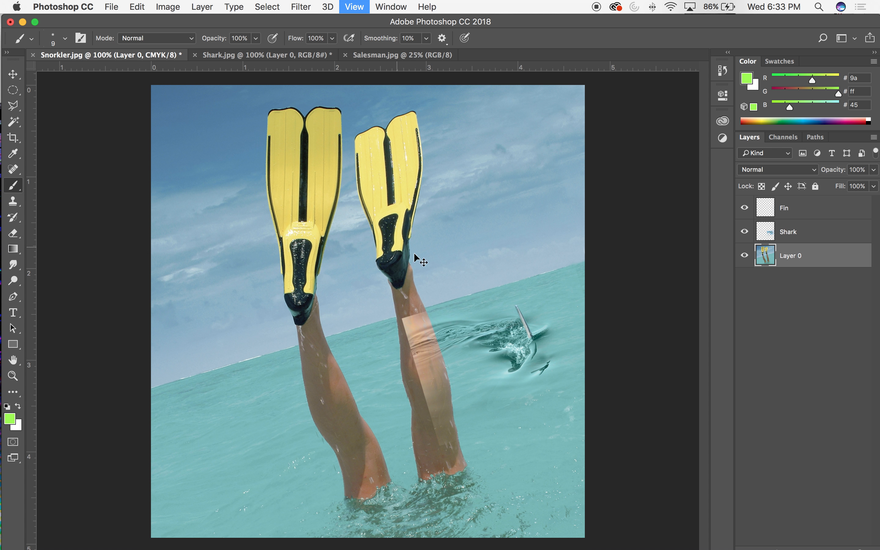
left_click_drag(354, 218, 207, 149)
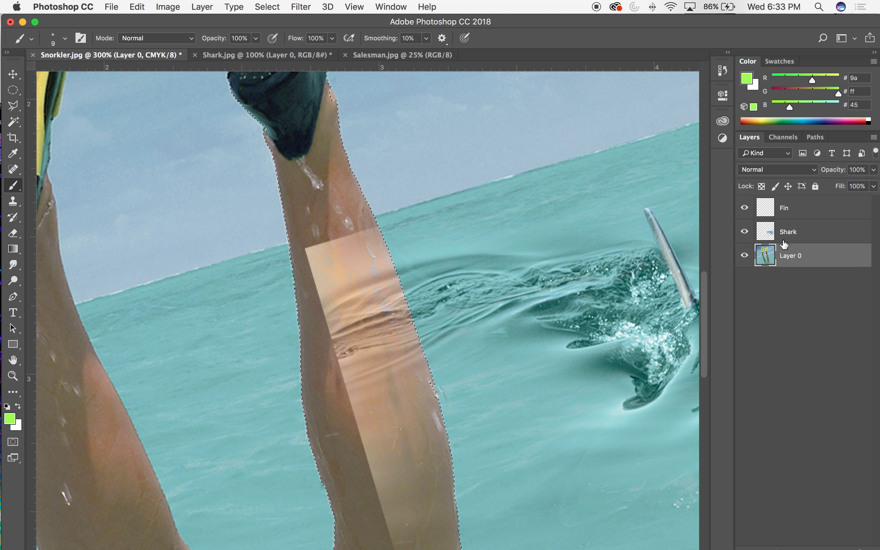
left_click_drag(474, 298, 425, 213)
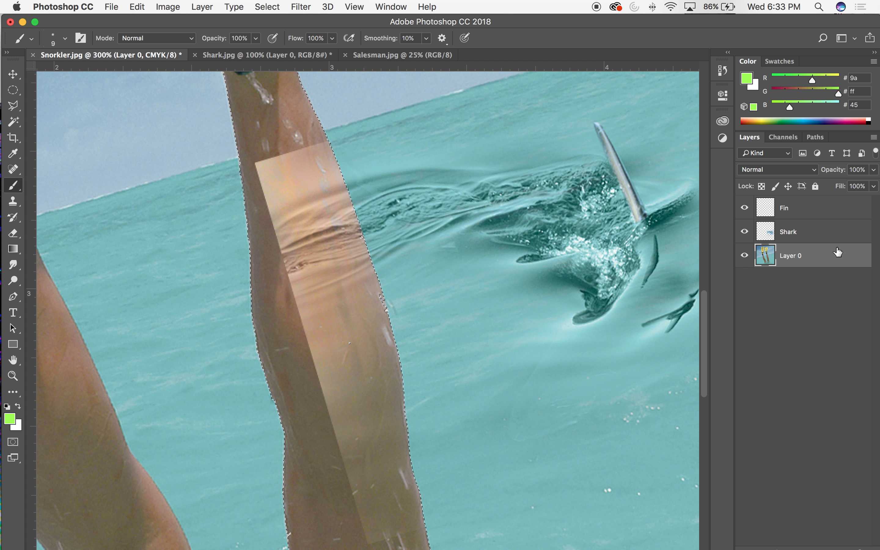
left_click(795, 239)
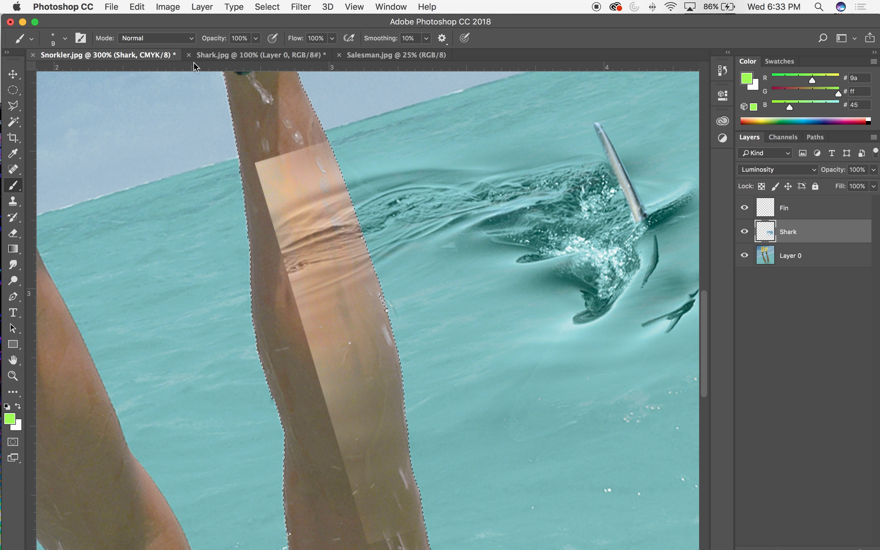
key("v")
key("Delete")
key("super+d")
key("super+minus")
key("super+minus")
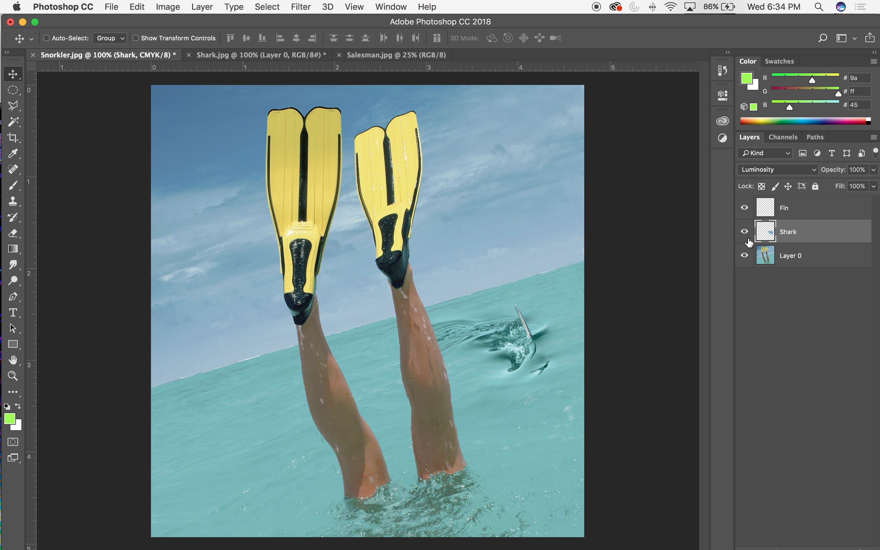
Select the Fin layer and reposition the application window on the screen.
left_click(789, 212)
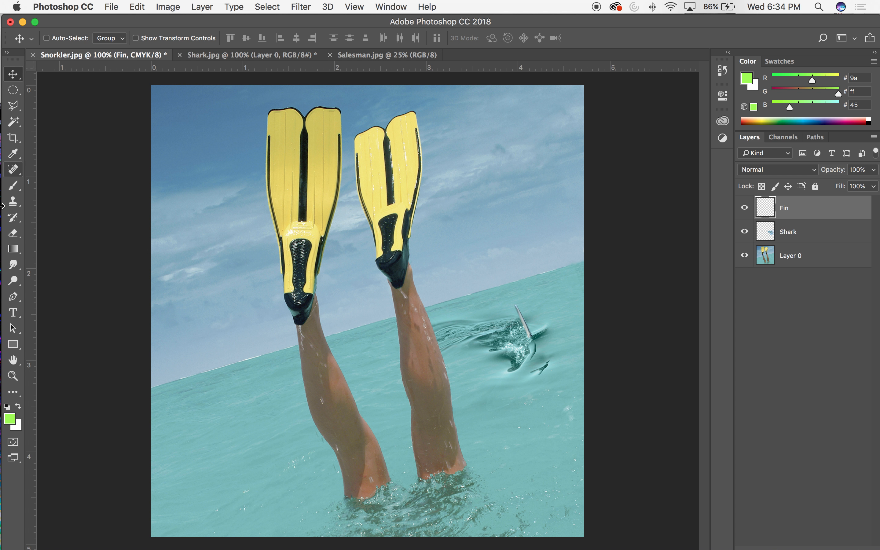
left_click_drag(111, 23, 110, 19)
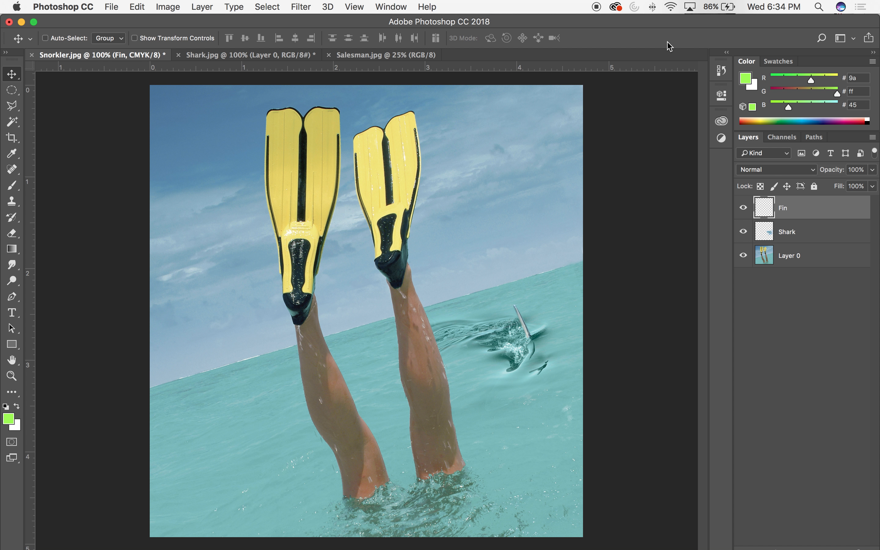
left_click_drag(636, 24, 633, 14)
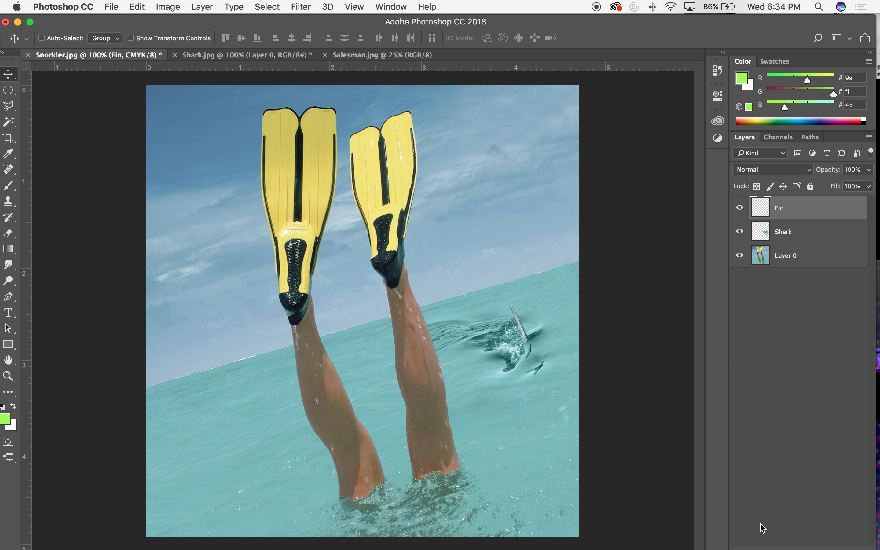
left_click(782, 547)
left_click(782, 548)
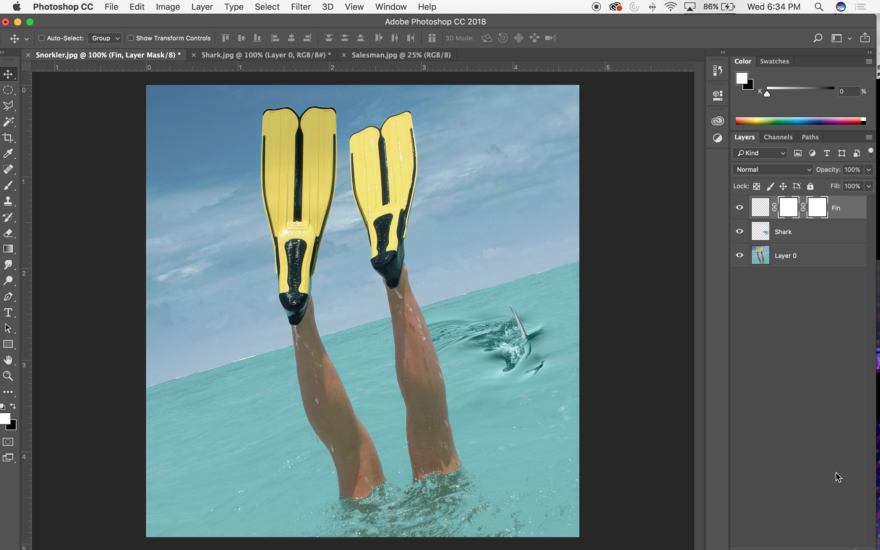
key("super+z")
key("super+z")
key("super+z")
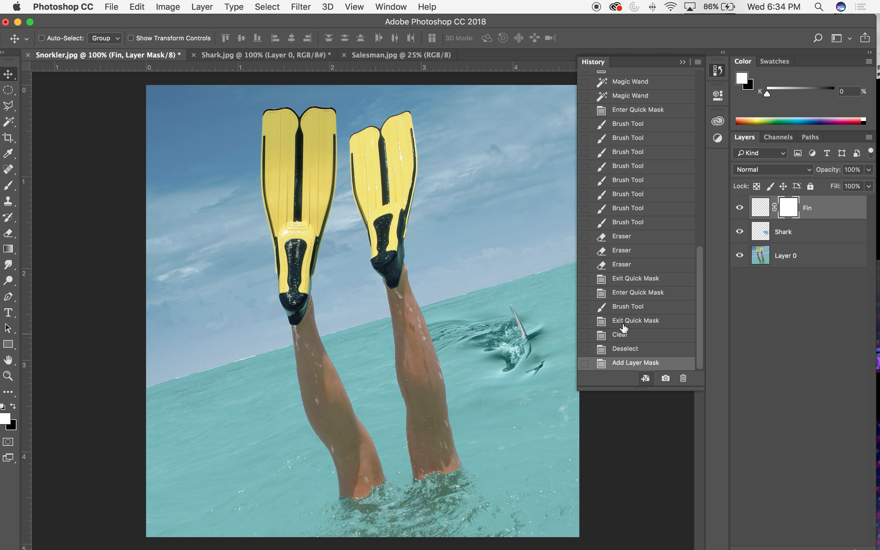
left_click(625, 349)
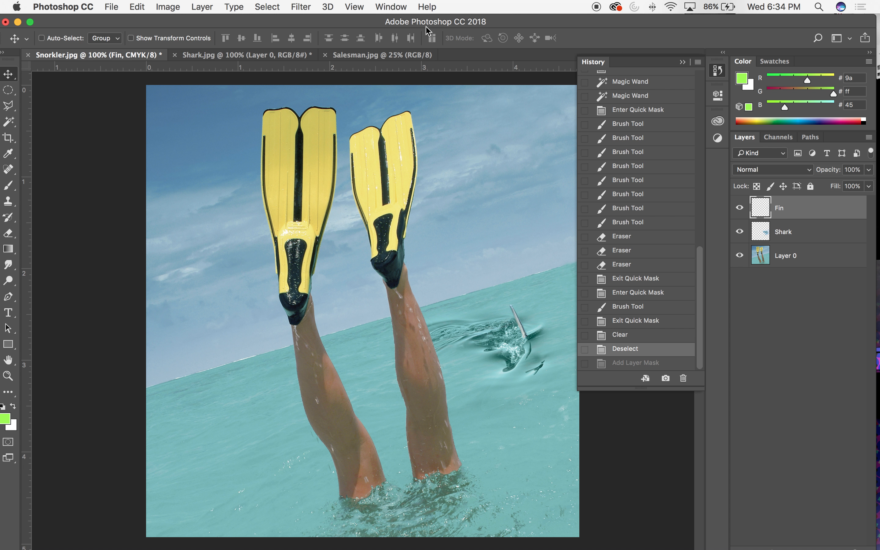
Enlarge the application window to fit the screen and add a new layer named Gore above Fin.
left_click(30, 23)
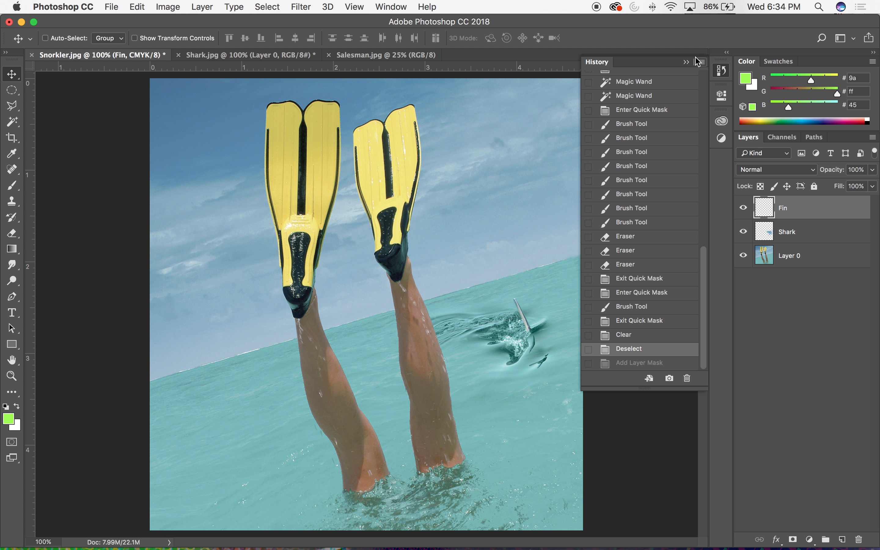
left_click(686, 62)
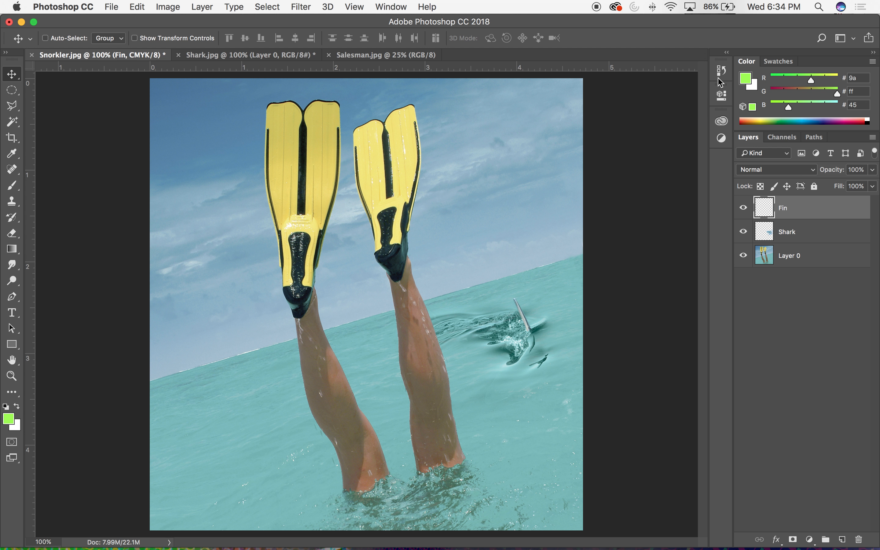
left_click(841, 539)
double_click(789, 208)
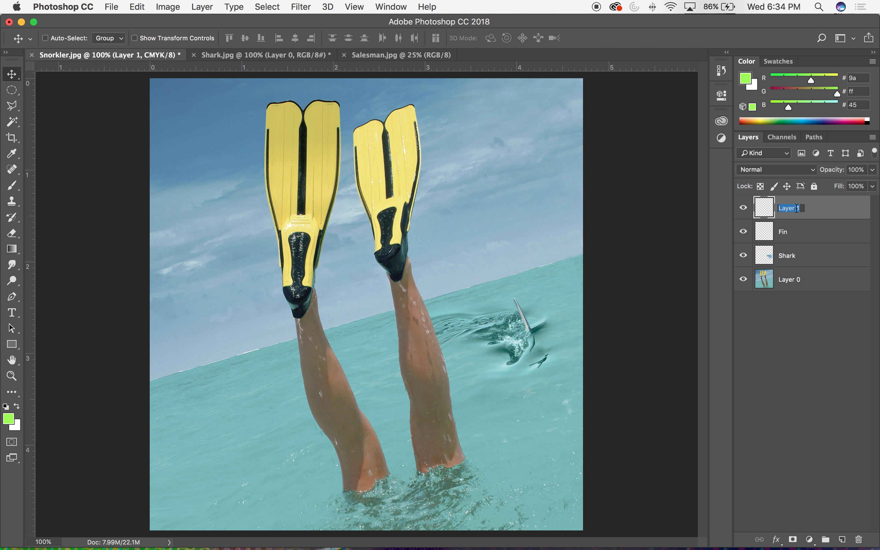
type("Gore")
key("Return")
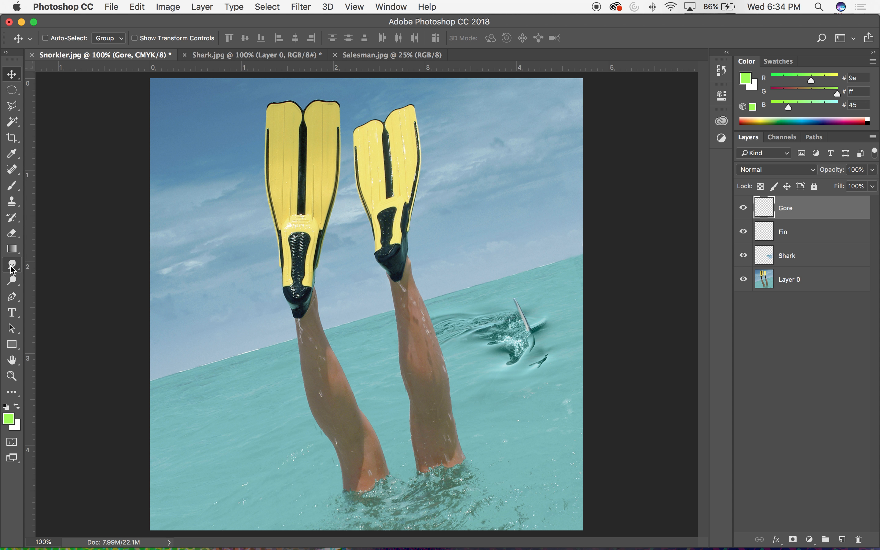
left_click(8, 421)
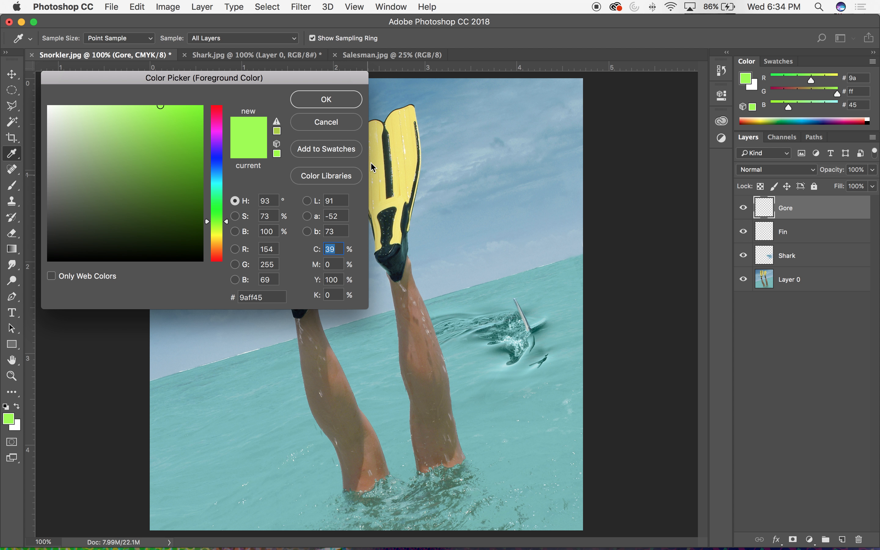
left_click(330, 126)
key("v")
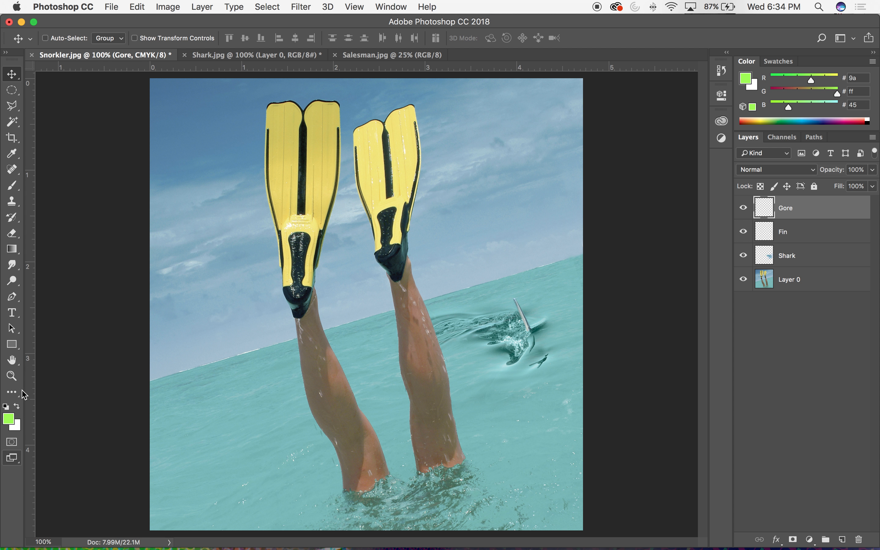
Set the foreground color to a dark red with C 22%, M 100%, Y 100% and K 18%.
left_click(10, 418)
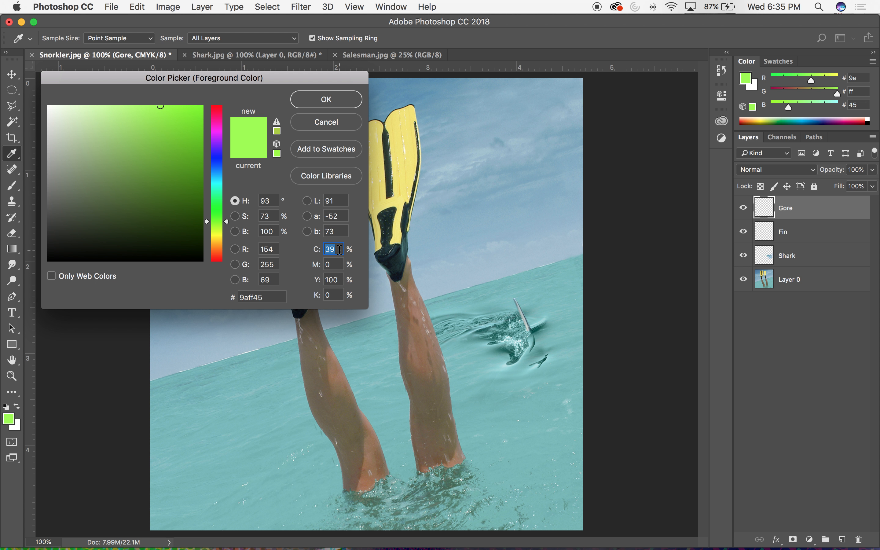
type("22")
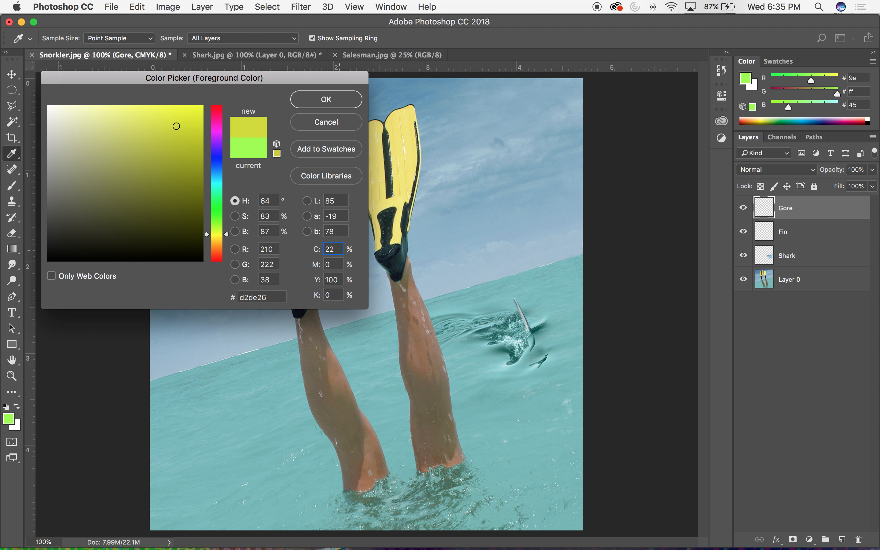
type("100")
key("Tab")
type("100")
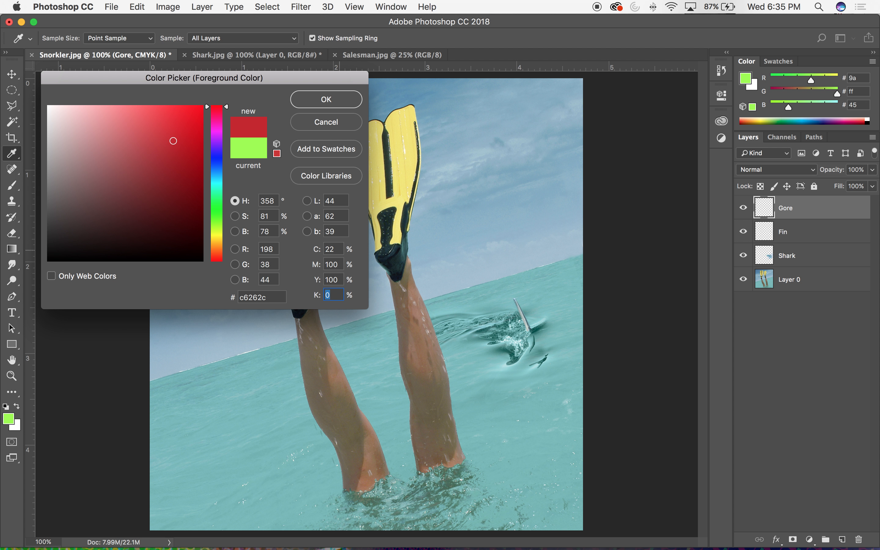
type("18")
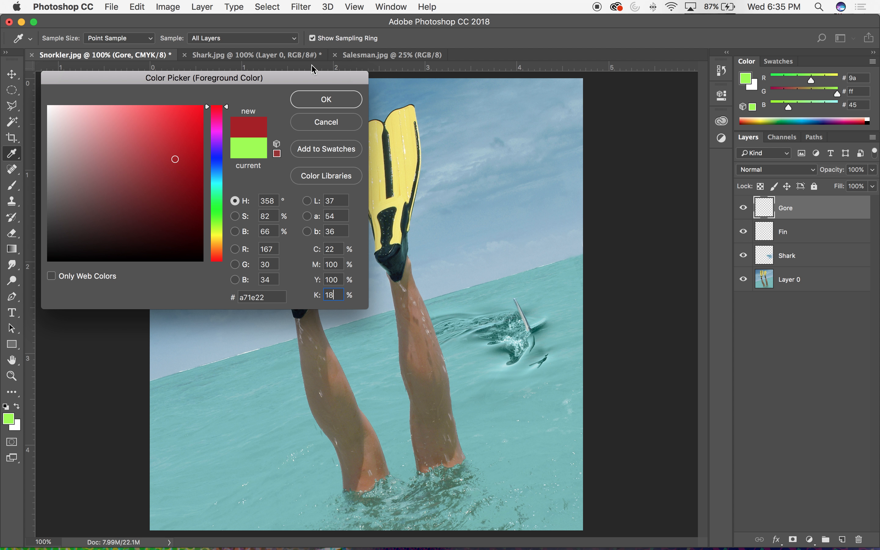
left_click(325, 99)
key("v")
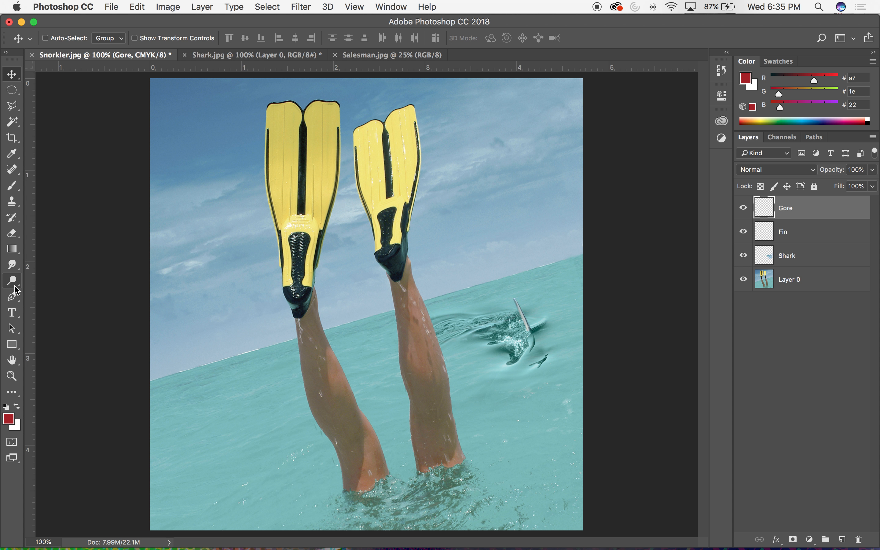
Activate the Brush tool and enlarge its soft tip to 90 px.
left_click(15, 187)
right_click(18, 190)
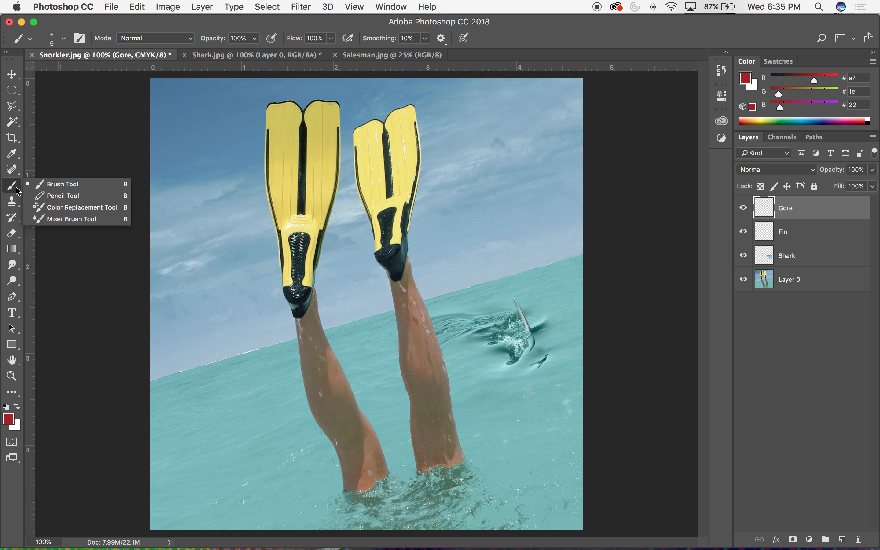
left_click(62, 184)
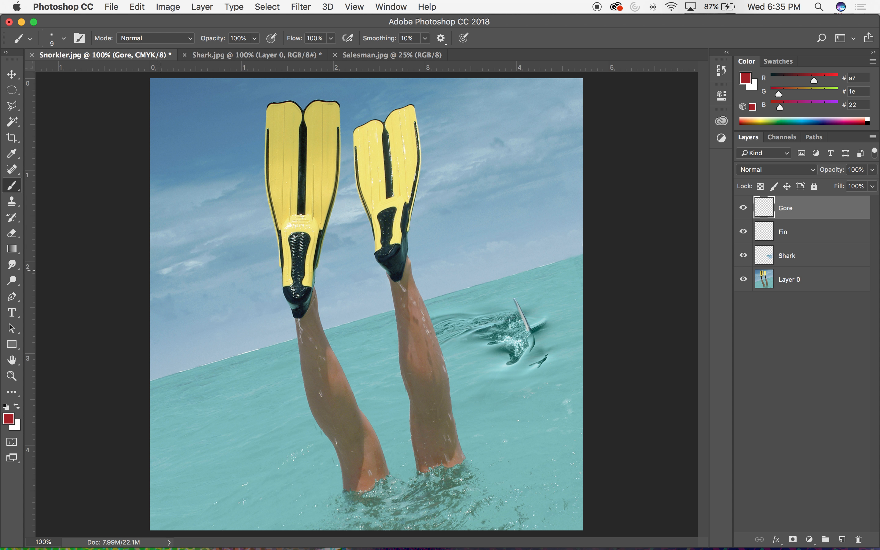
key("bracketright")
key("bracketright")
key("bracketright")
key("bracketright")
key("bracketright")
key("bracketright")
key("bracketright")
Enlarge the brush preset list, expand all four brush groups, and choose the KYLE Bonus Chunky Charcoal brush.
left_click(65, 38)
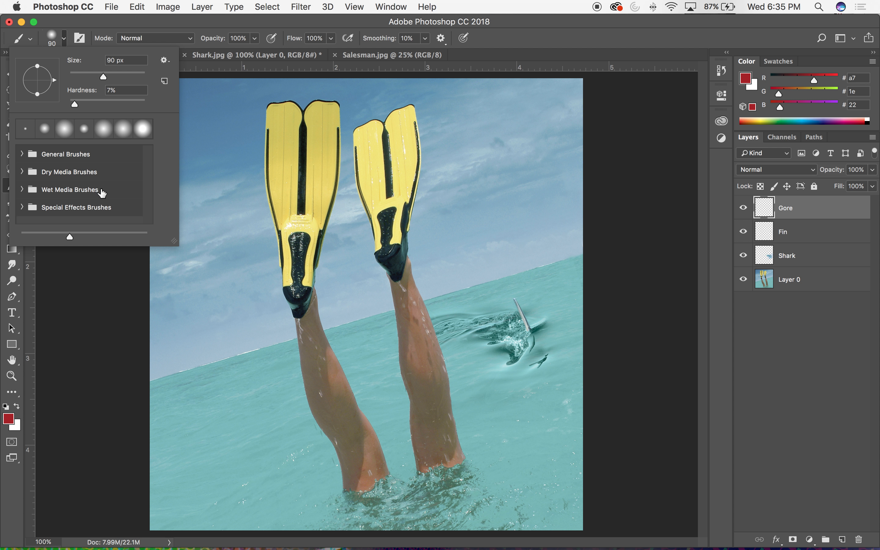
left_click_drag(178, 245, 263, 406)
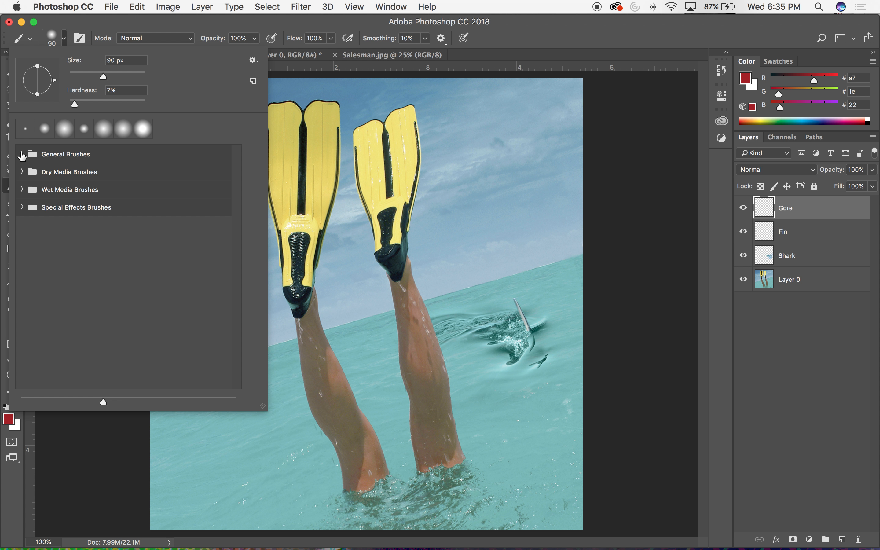
left_click(22, 208)
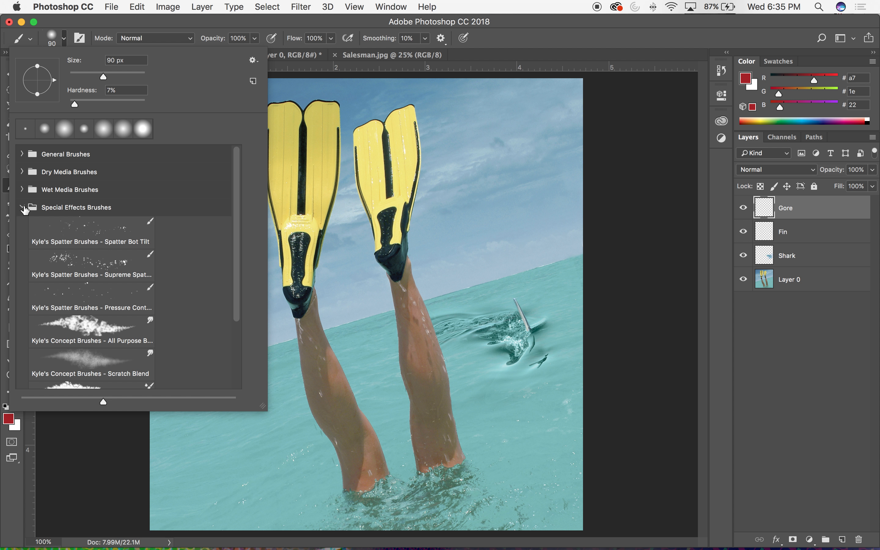
left_click(21, 189)
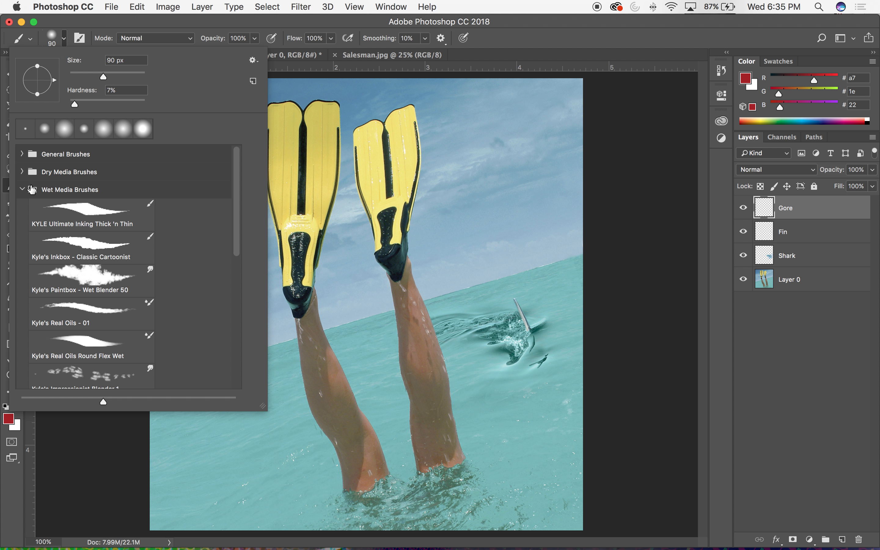
left_click(22, 171)
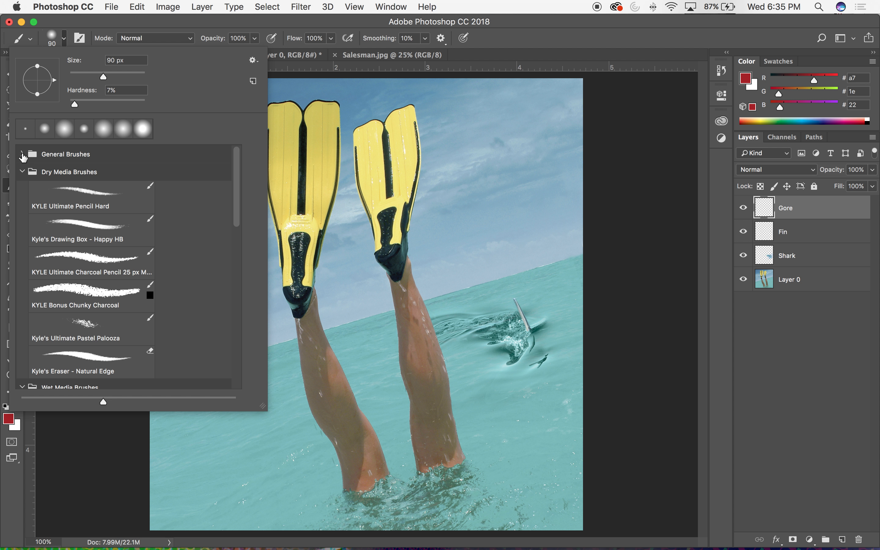
left_click(22, 155)
mouse_move(237, 172)
left_mouse_down()
mouse_move(247, 302)
mouse_move(238, 368)
mouse_move(237, 216)
mouse_move(225, 146)
left_mouse_up()
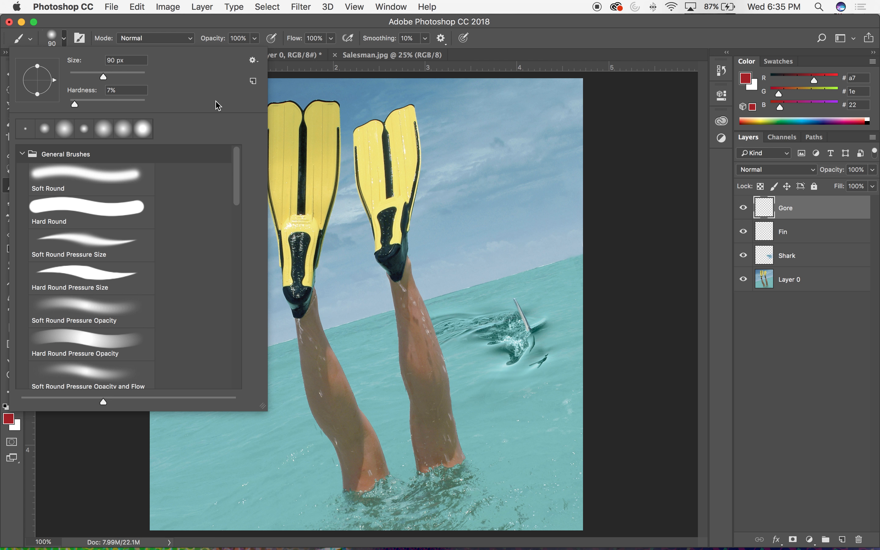
left_click(253, 60)
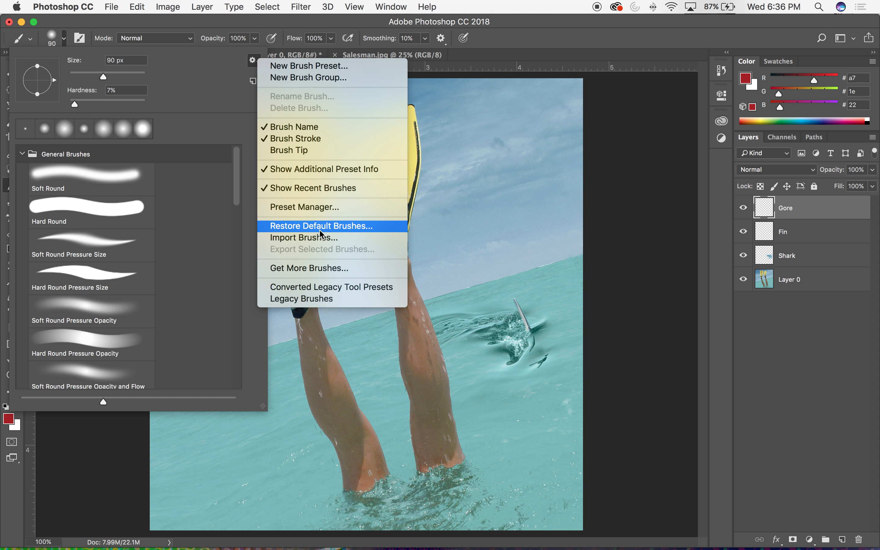
left_click(237, 184)
left_click_drag(238, 185, 244, 264)
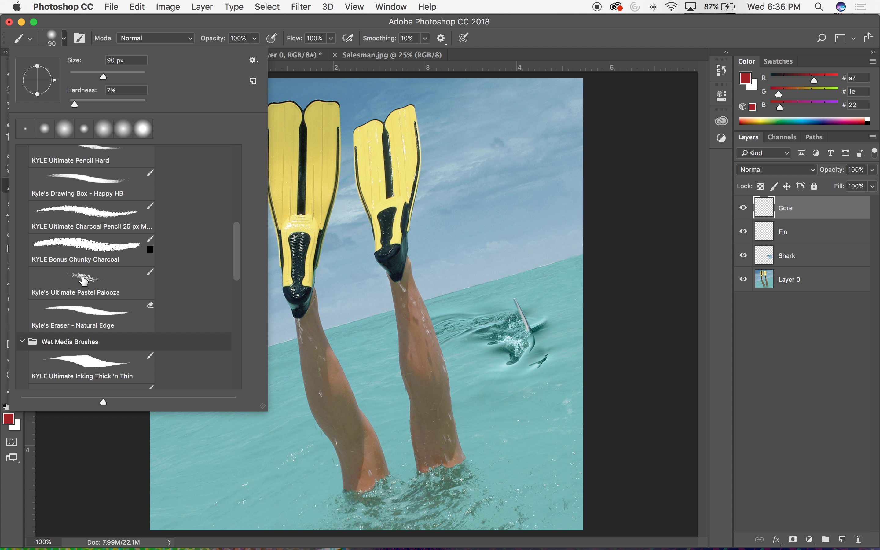
left_click(96, 244)
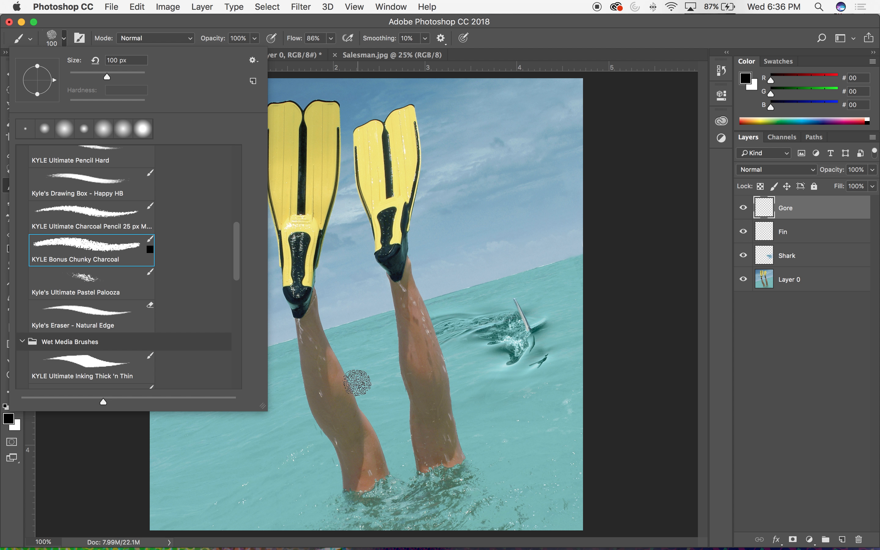
left_click(191, 24)
Replace the charcoal preset's black foreground color with dark red, using C 22%, M 100%, Y 100% and K 18%.
left_click(9, 418)
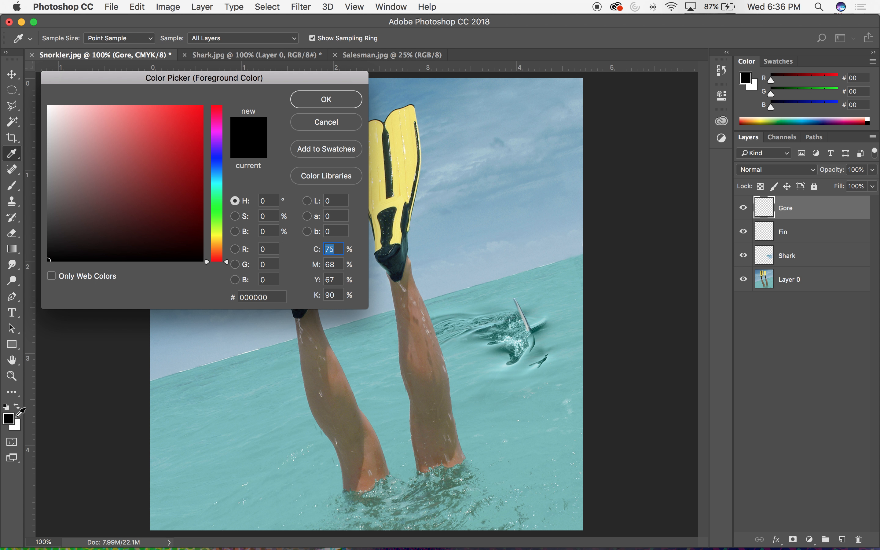
left_click(340, 249)
type("22")
key("Tab")
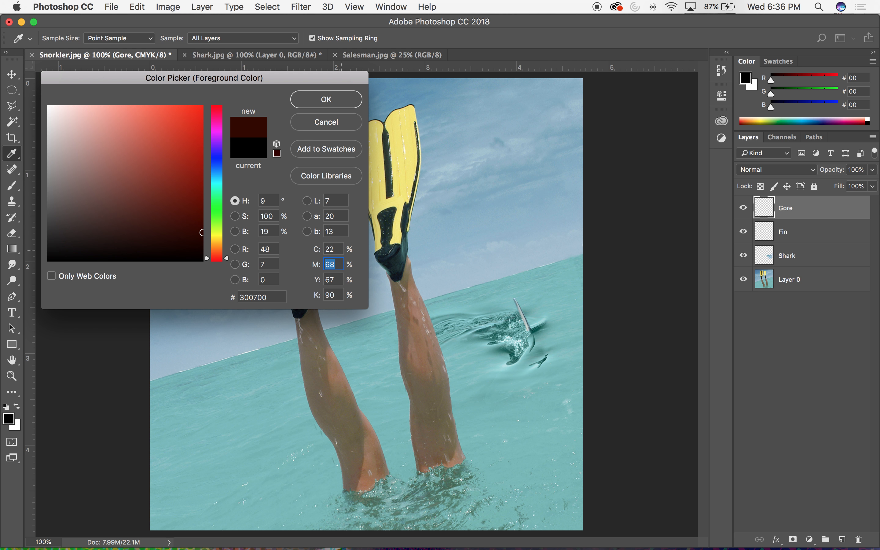
type("100")
key("Tab")
type("100")
key("Tab")
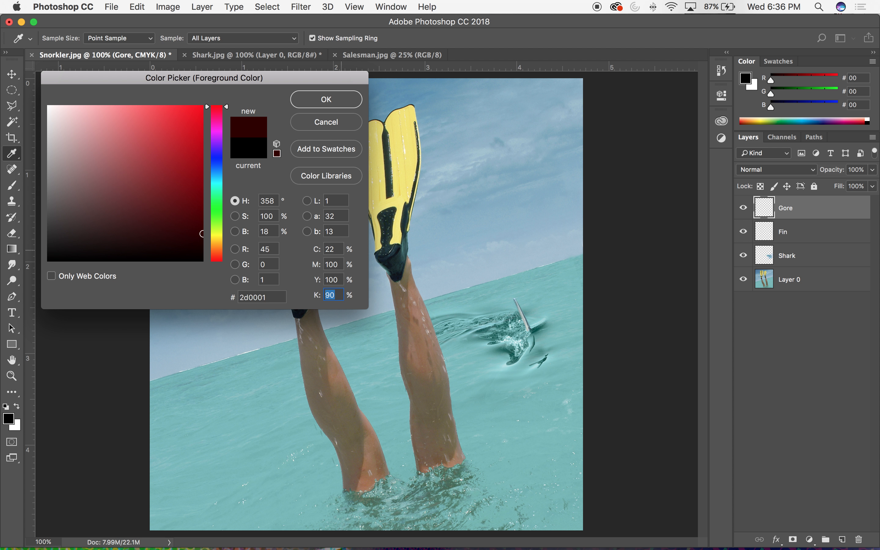
type("18")
left_click(338, 107)
Paint a wide, ragged red splash on the Gore layer across the water where both legs enter, using the 100 px charcoal brush.
key("b")
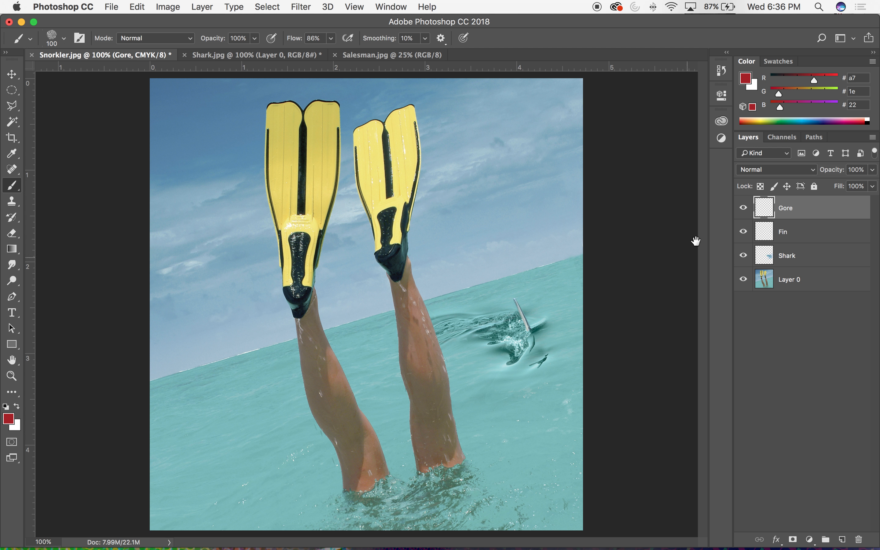
mouse_move(349, 458)
left_mouse_down()
mouse_move(351, 520)
mouse_move(371, 482)
mouse_move(355, 452)
mouse_move(373, 473)
mouse_move(352, 450)
mouse_move(384, 527)
mouse_move(371, 495)
mouse_move(287, 490)
mouse_move(339, 482)
mouse_move(320, 486)
mouse_move(328, 498)
mouse_move(232, 496)
mouse_move(341, 503)
mouse_move(283, 519)
mouse_move(416, 507)
mouse_move(411, 527)
mouse_move(406, 504)
mouse_move(432, 469)
mouse_move(358, 495)
mouse_move(418, 463)
left_mouse_up()
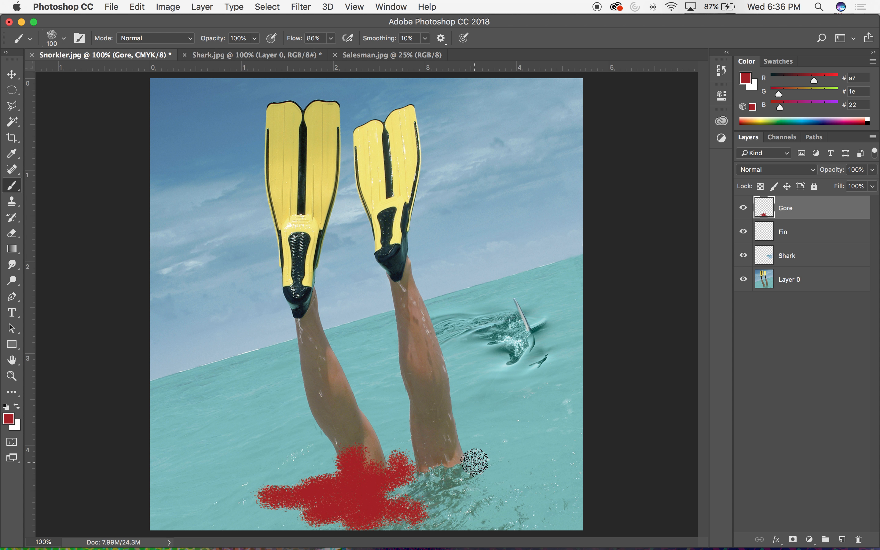
mouse_move(475, 461)
left_mouse_down()
mouse_move(414, 471)
mouse_move(492, 455)
mouse_move(467, 446)
mouse_move(408, 467)
mouse_move(427, 455)
mouse_move(425, 470)
mouse_move(443, 437)
mouse_move(444, 454)
mouse_move(480, 443)
mouse_move(418, 476)
mouse_move(490, 462)
mouse_move(537, 469)
mouse_move(415, 487)
mouse_move(446, 484)
mouse_move(330, 511)
mouse_move(512, 499)
mouse_move(367, 515)
mouse_move(539, 522)
mouse_move(531, 514)
mouse_move(358, 521)
mouse_move(479, 516)
mouse_move(415, 507)
mouse_move(310, 518)
mouse_move(384, 519)
mouse_move(357, 519)
mouse_move(328, 496)
mouse_move(334, 475)
mouse_move(478, 500)
mouse_move(351, 478)
left_mouse_up()
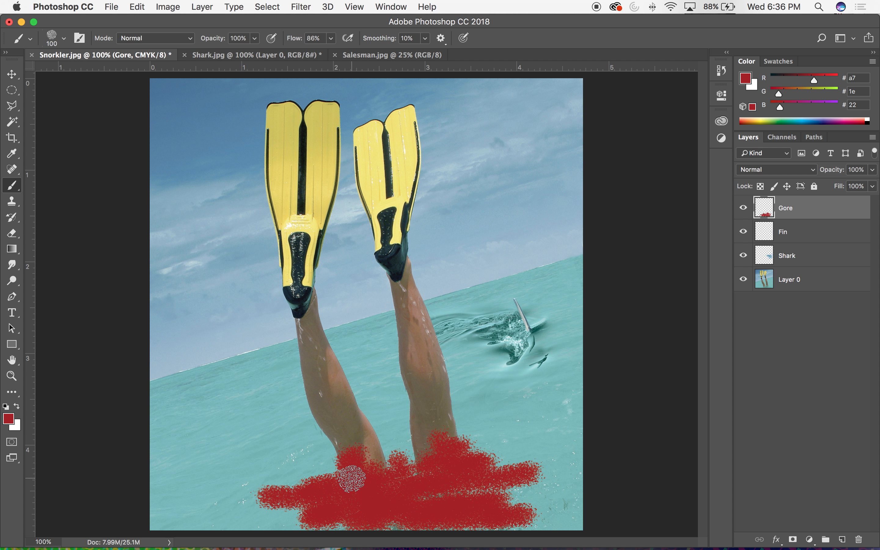
Duplicate the Gore layer directly beneath the original and rename the copy Blur.
left_click(9, 75)
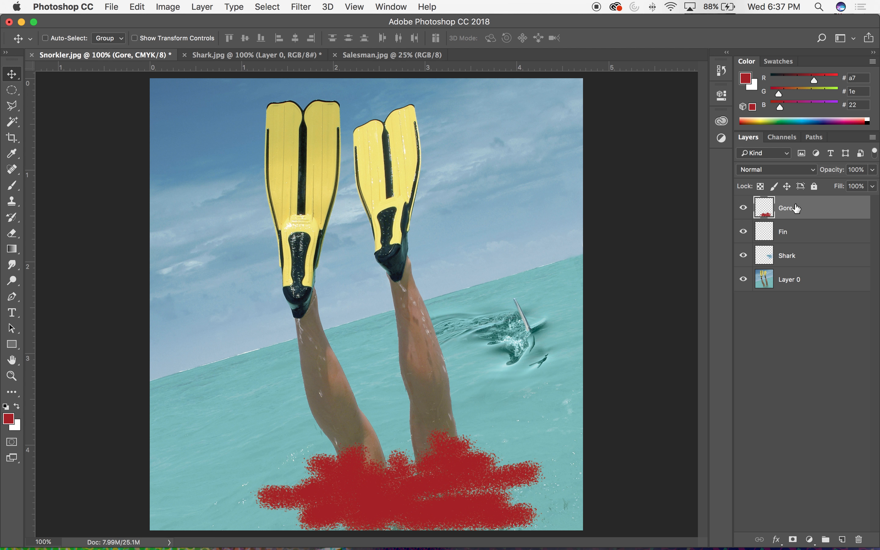
left_click_drag(801, 208, 805, 237)
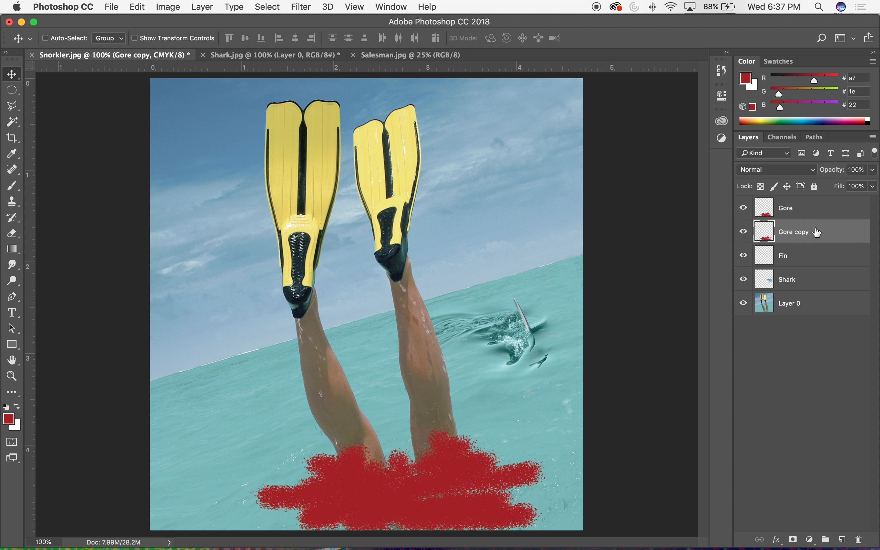
double_click(797, 232)
type("Blur")
key("Return")
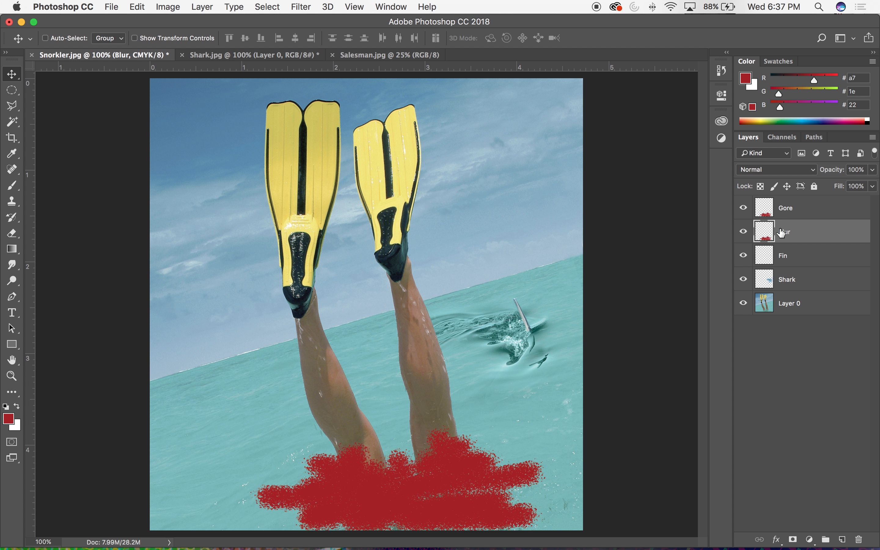
Apply a Gaussian Blur with a 45-pixel radius to the Blur layer, comparing the image with and without the preview.
left_click(267, 6)
mouse_move(307, 4)
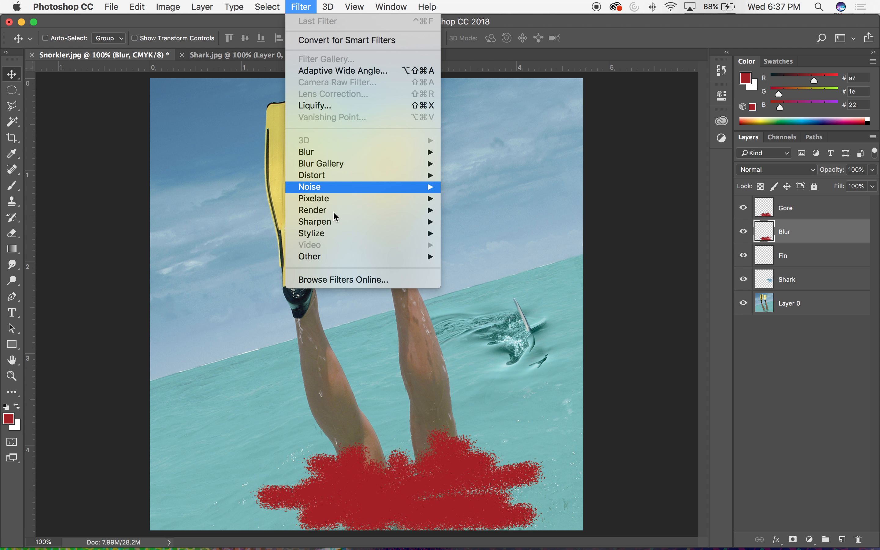
mouse_move(339, 163)
left_click(507, 199)
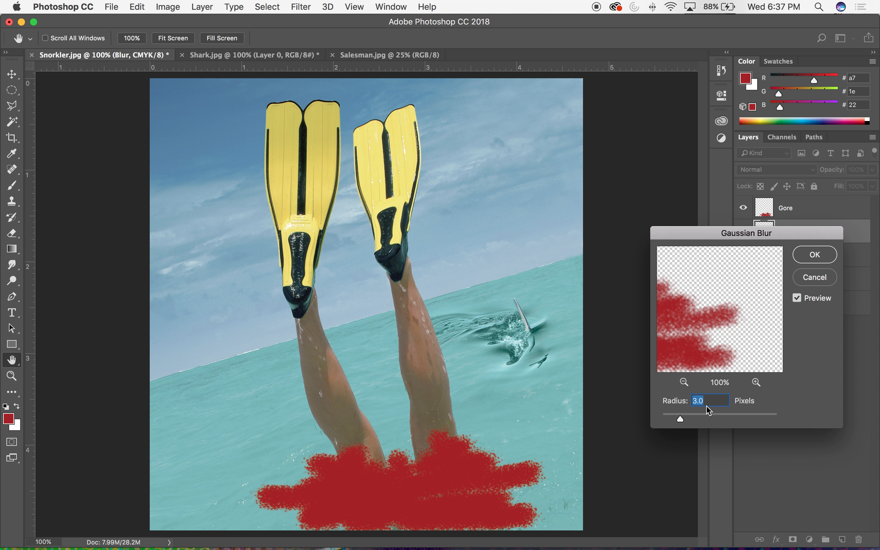
key("Up")
key("Up")
key("Up")
key("Up")
key("Up")
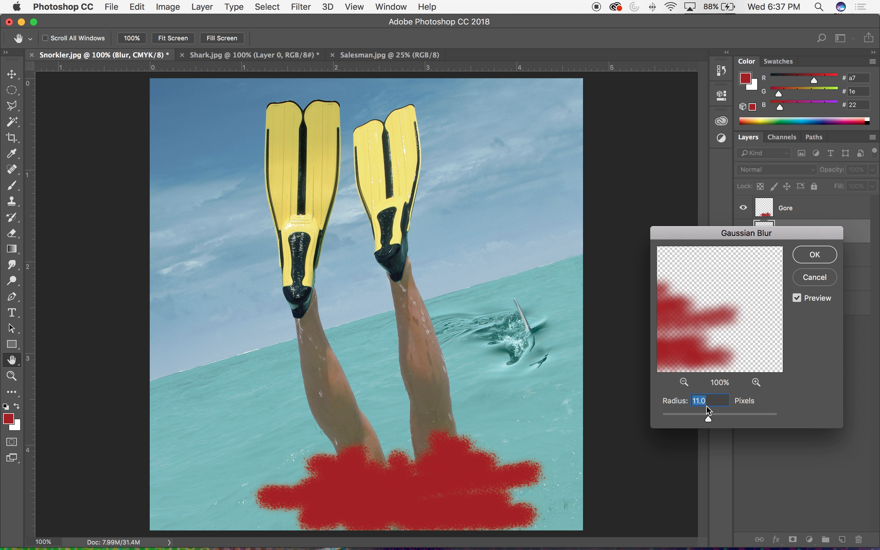
key("Up")
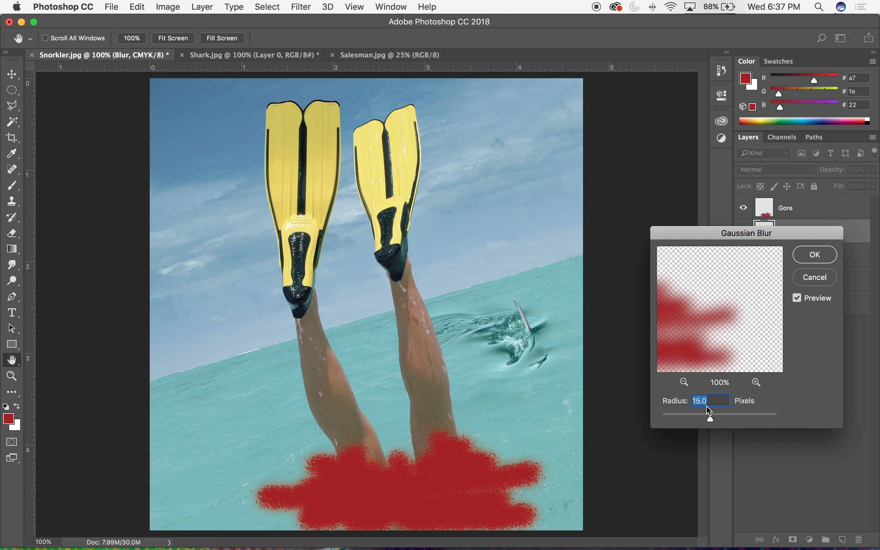
key("Up")
key("Up")
key("Up")
key("Up")
key("Up")
key("Up")
key("Up")
key("Up")
key("Up")
key("Up")
key("Up")
key("Up")
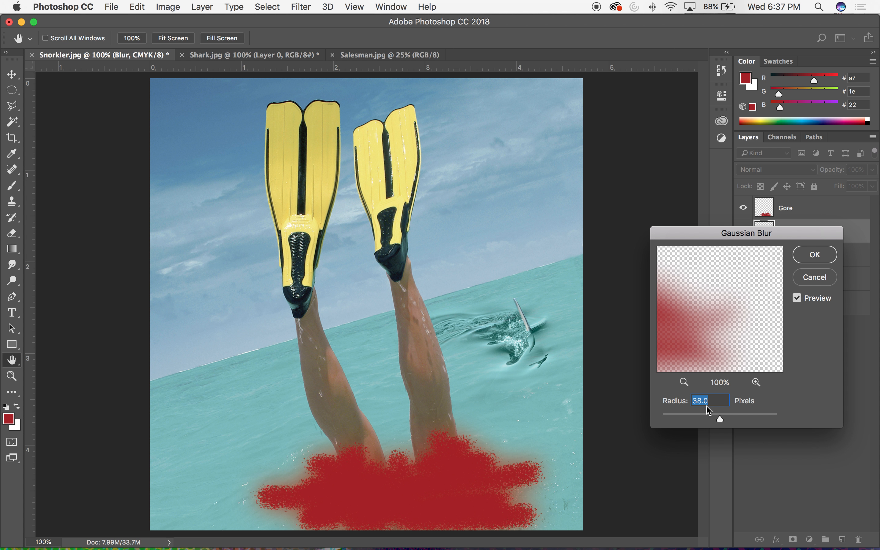
key("Up")
key("Up")
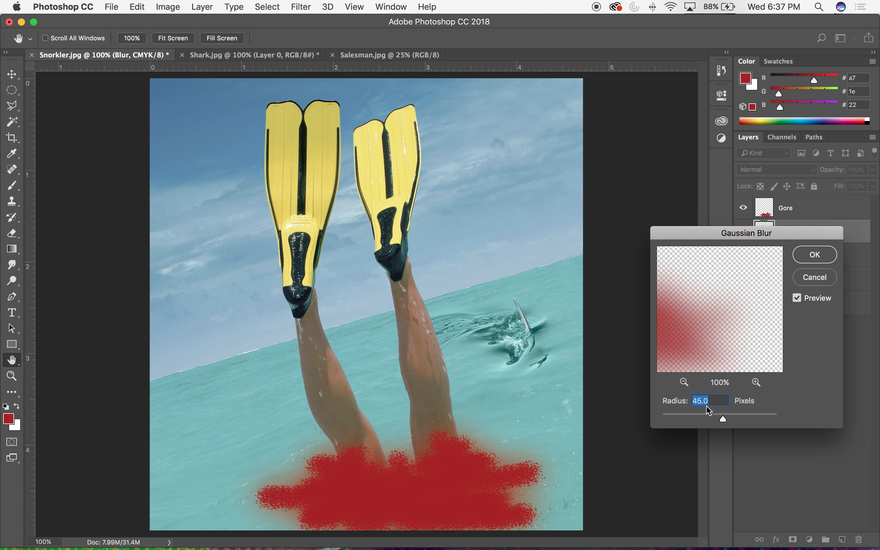
left_click(796, 299)
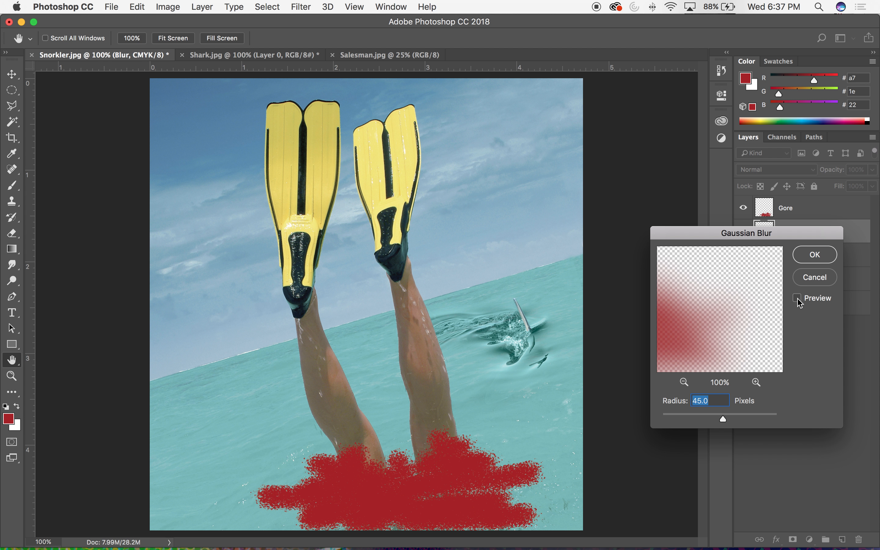
left_click(797, 299)
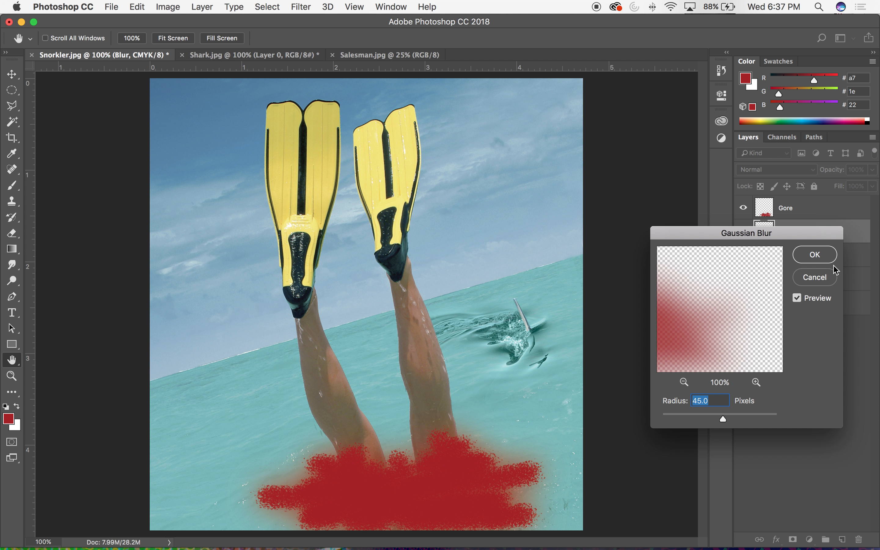
left_click(815, 255)
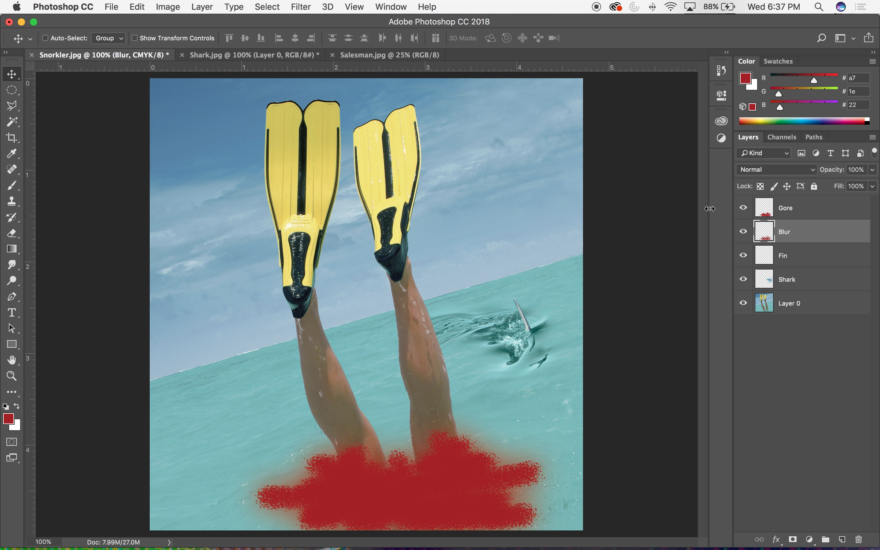
Select the Gore layer and set up the Smudge tool with a 45-pixel brush.
left_click(862, 169)
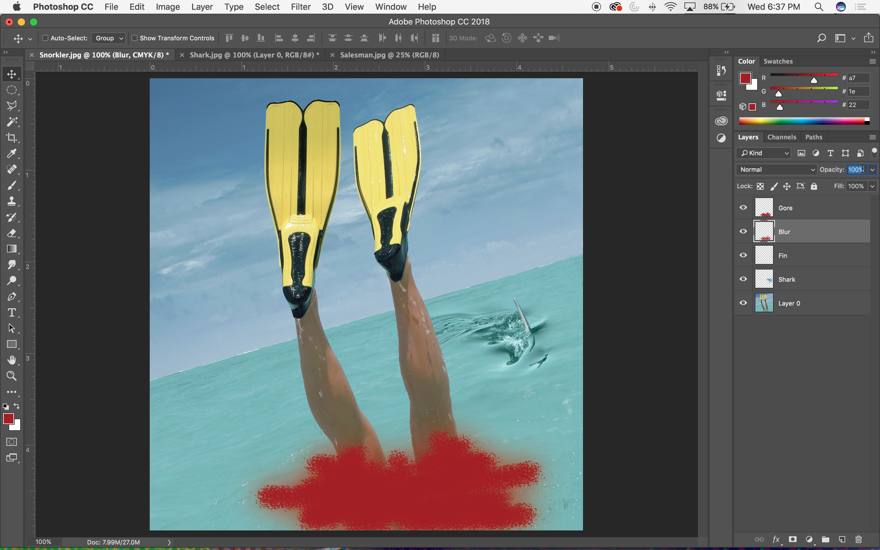
left_click(786, 216)
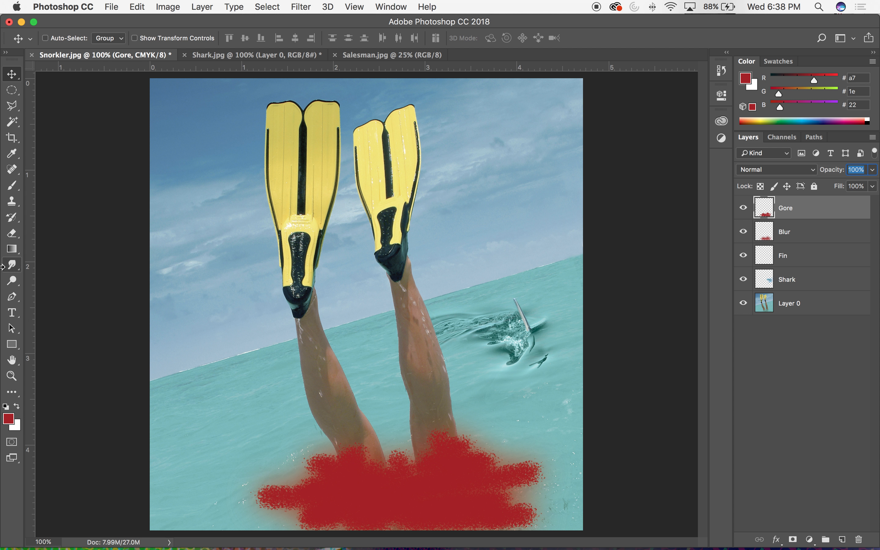
left_click(14, 267)
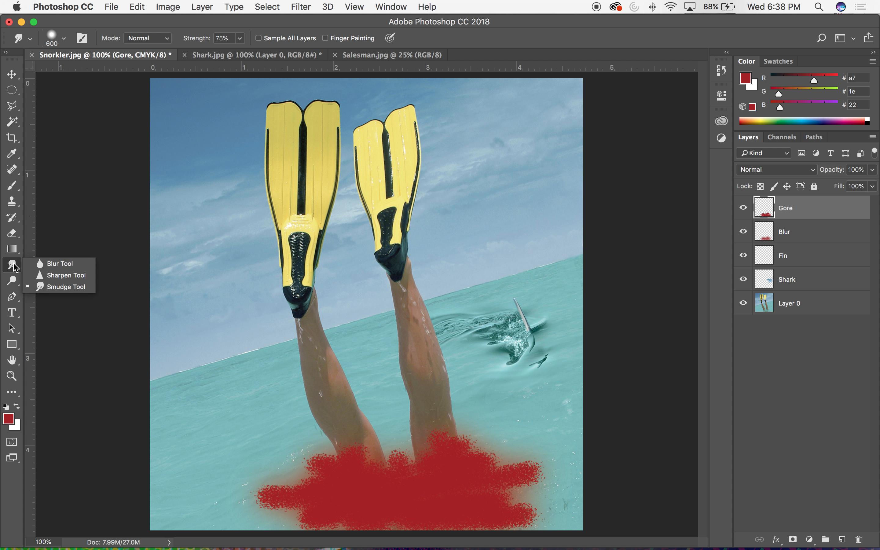
left_click(67, 286)
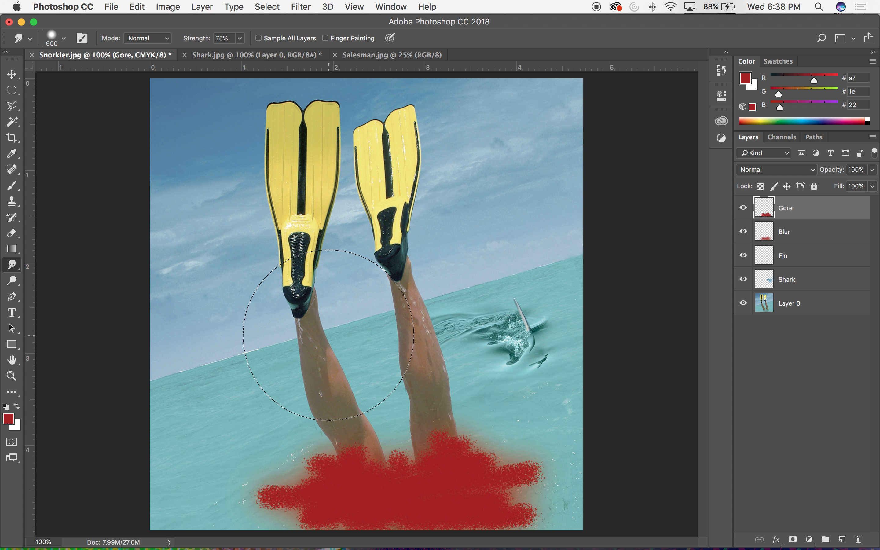
key("super+plus")
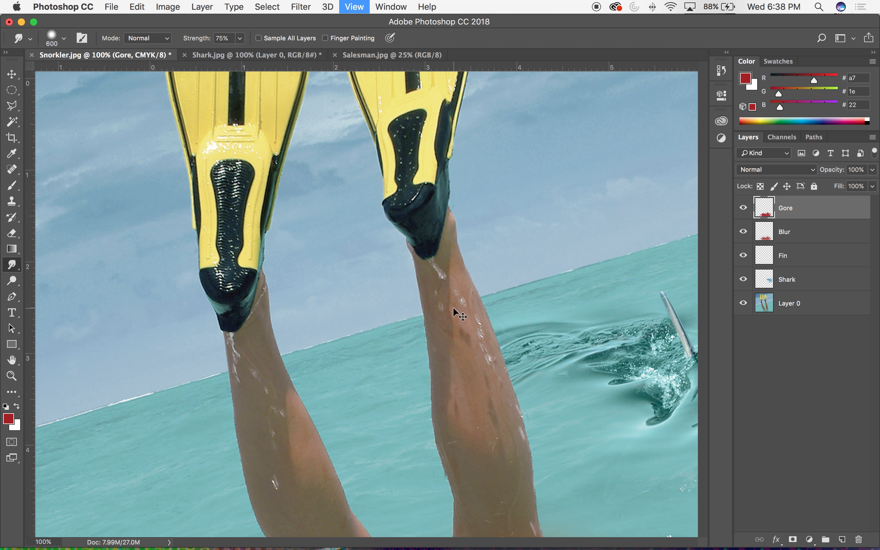
key("space")
left_click_drag(386, 422, 361, 206)
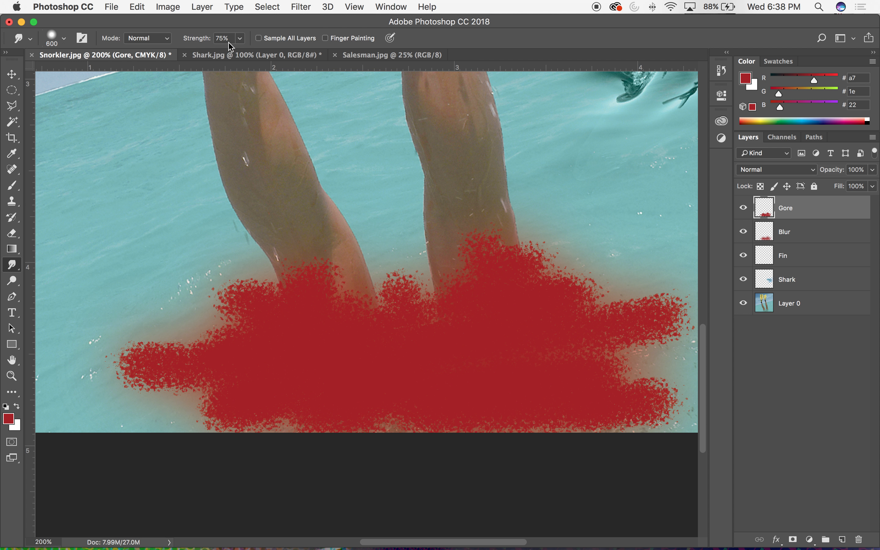
key("bracketleft")
key("bracketleft")
key("bracketleft")
key("bracketleft")
key("bracketleft")
key("bracketleft")
key("bracketleft")
key("bracketleft")
key("bracketleft")
key("bracketleft")
key("bracketleft")
key("bracketleft")
key("bracketleft")
key("bracketleft")
key("bracketleft")
key("bracketleft")
key("bracketleft")
key("bracketleft")
key("bracketleft")
key("bracketleft")
key("bracketleft")
key("bracketleft")
key("bracketleft")
key("bracketright")
Smudge the left side and bottom edge of the gore outward into long, pointed streaks at 75% strength.
left_click_drag(289, 294, 172, 271)
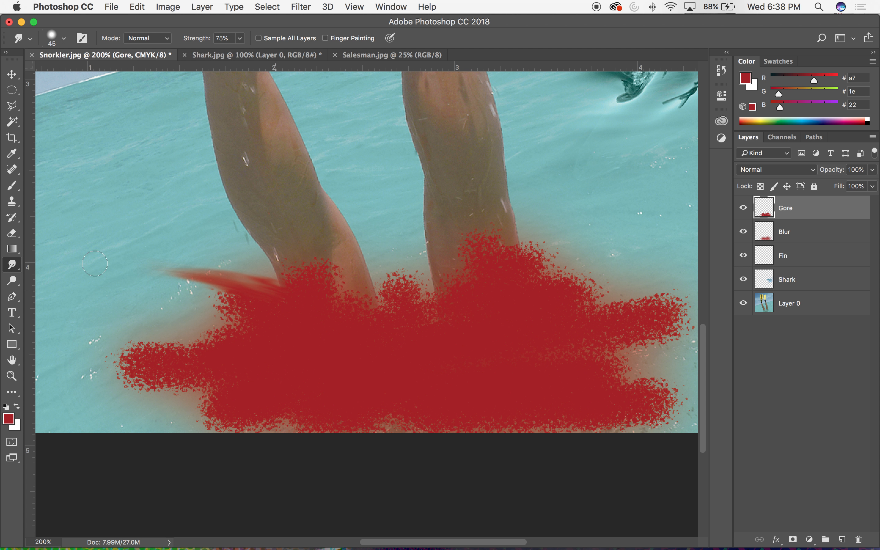
left_click_drag(246, 309, 134, 302)
mouse_move(233, 333)
left_mouse_down()
mouse_move(98, 340)
mouse_move(62, 369)
left_mouse_up()
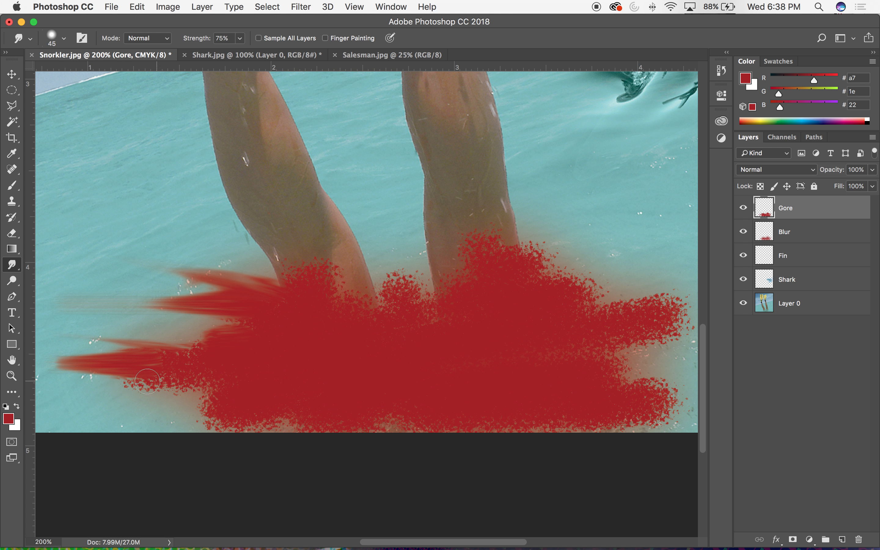
left_click_drag(147, 382, 83, 381)
left_click_drag(239, 379, 76, 416)
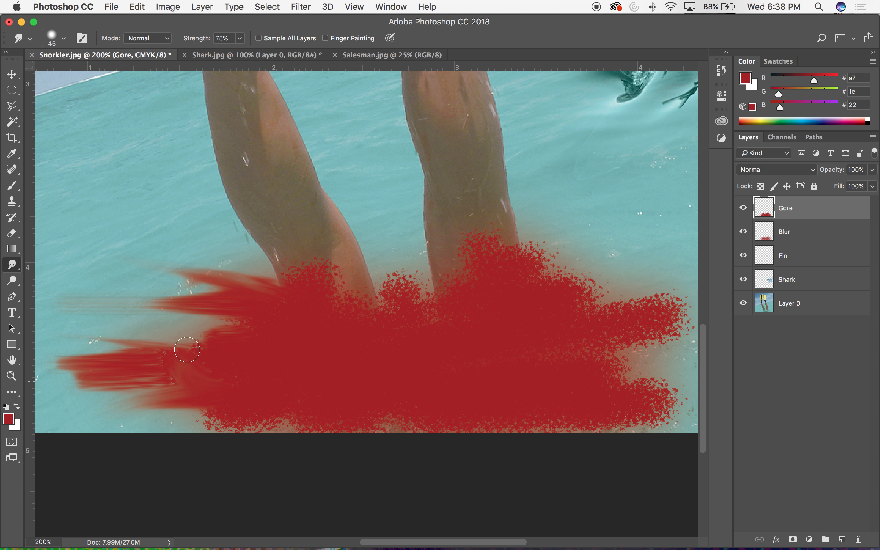
left_click_drag(199, 365, 120, 329)
left_click_drag(240, 322, 60, 275)
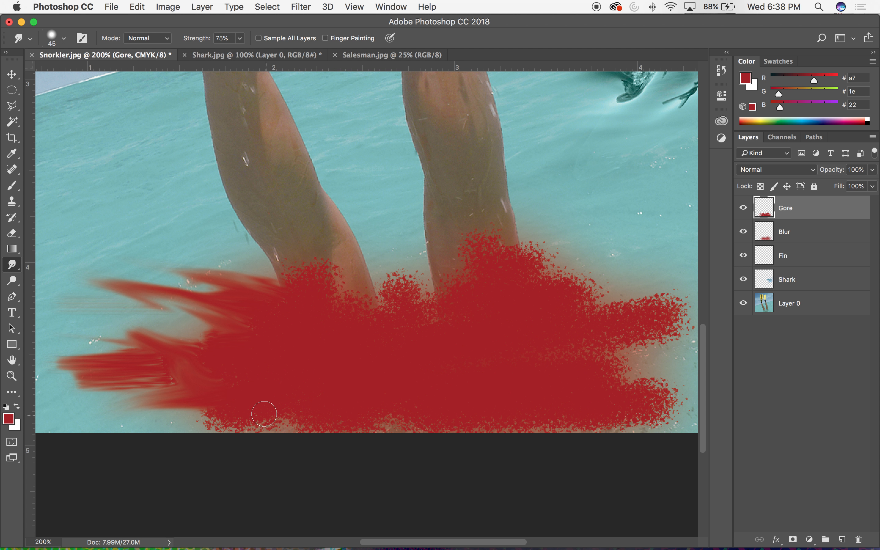
mouse_move(264, 414)
left_mouse_down()
mouse_move(225, 445)
mouse_move(120, 442)
left_mouse_up()
left_click_drag(335, 411, 44, 403)
left_click_drag(291, 427, 234, 424)
left_click_drag(365, 445, 420, 423)
Smudge the top edge of the gore upward into spikes over the left leg and between the legs.
left_click_drag(407, 320, 428, 255)
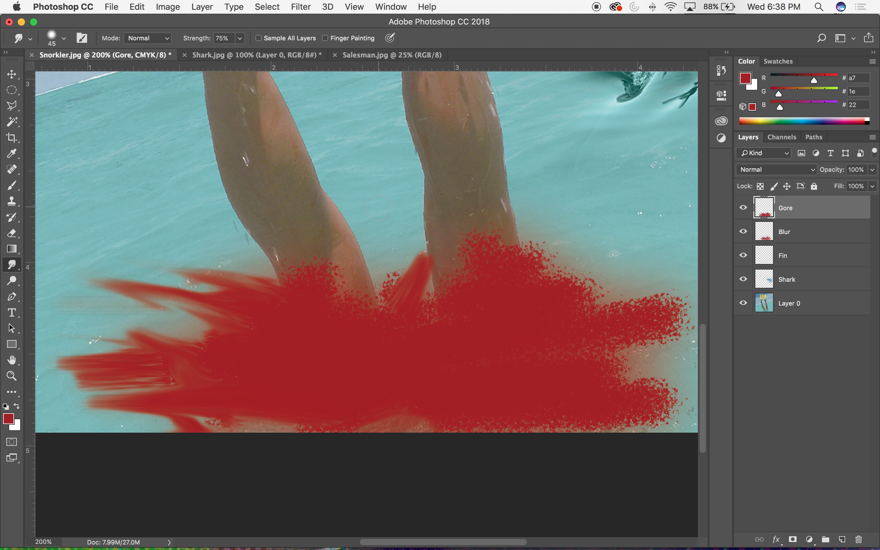
left_click_drag(377, 282, 371, 256)
mouse_move(318, 280)
left_mouse_down()
mouse_move(239, 210)
mouse_move(330, 254)
left_mouse_up()
left_click_drag(355, 292, 345, 271)
left_click_drag(367, 307, 366, 272)
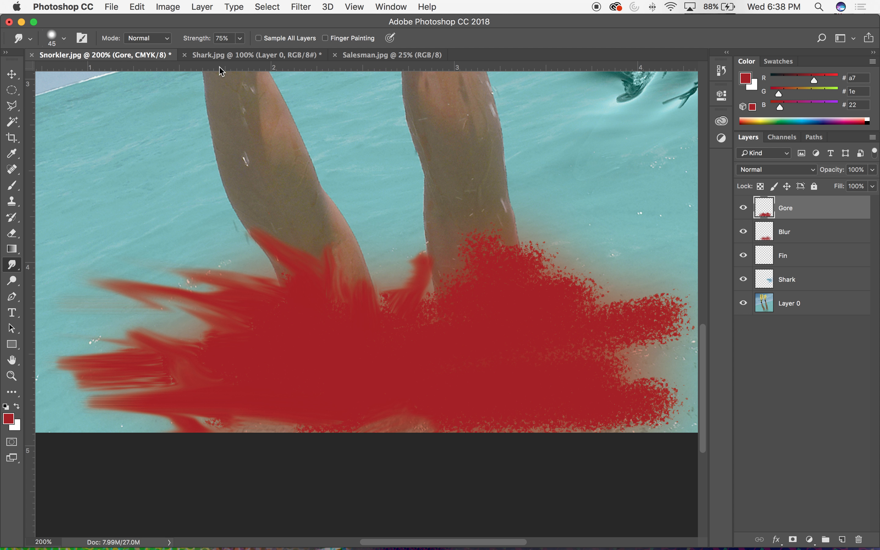
Set the Smudge strength to 30% and pull the gore outward around the right leg and along its right side.
key("Return")
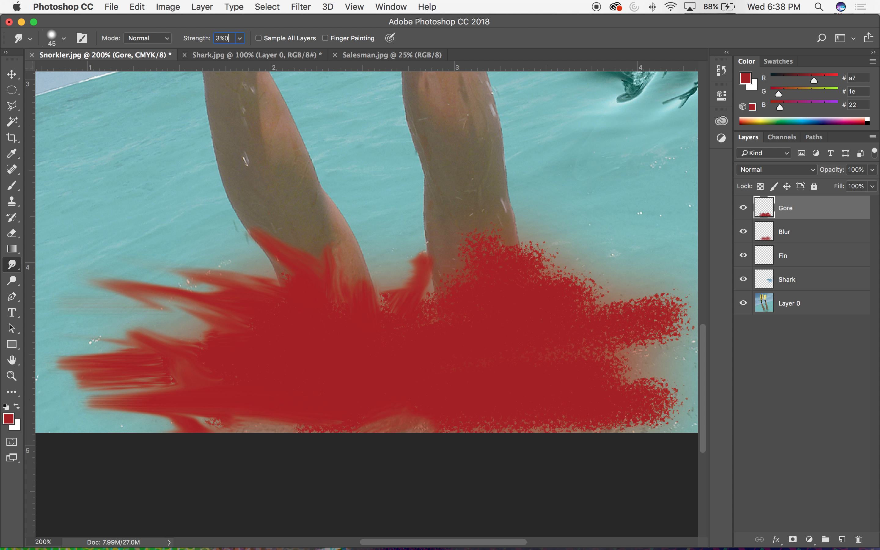
key("Return")
key("Return")
type("0")
key("Return")
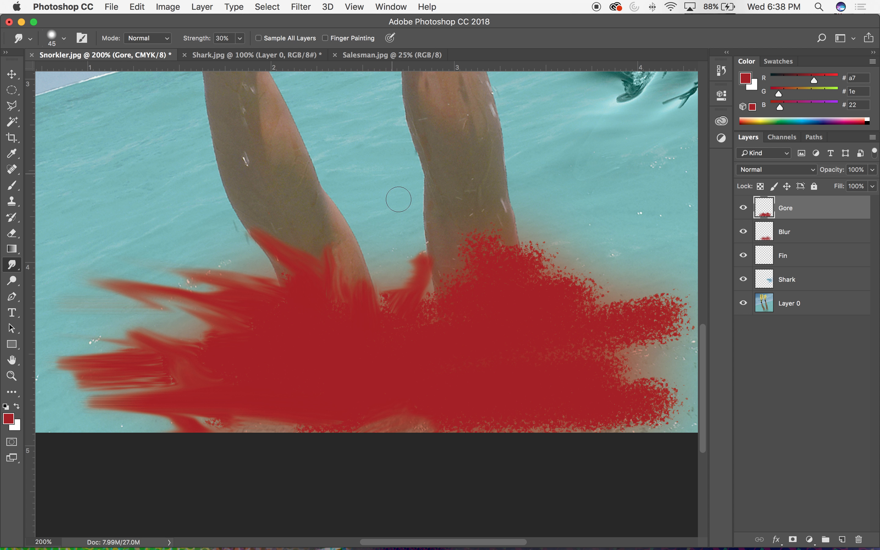
mouse_move(463, 263)
left_mouse_down()
mouse_move(459, 196)
mouse_move(489, 251)
mouse_move(491, 204)
mouse_move(497, 241)
mouse_move(528, 183)
mouse_move(532, 224)
mouse_move(522, 240)
left_mouse_up()
mouse_move(523, 277)
left_mouse_down()
mouse_move(560, 267)
mouse_move(552, 256)
mouse_move(670, 301)
left_mouse_up()
left_click_drag(601, 353, 665, 350)
left_click_drag(585, 376, 656, 376)
Soften the gore's right-hand tips, the spike between the legs and the speckled bottom edge with 30% smudge strokes.
left_click_drag(578, 389, 515, 304)
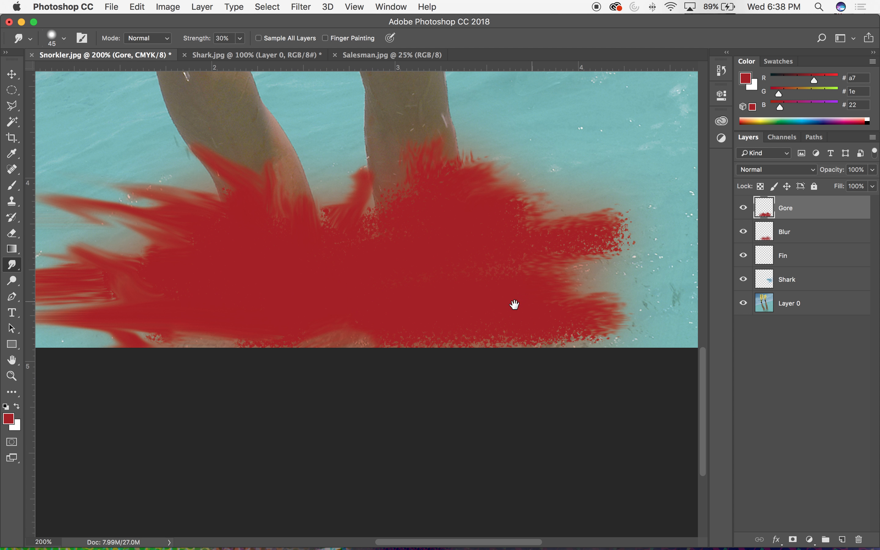
mouse_move(359, 208)
left_mouse_down()
mouse_move(292, 208)
mouse_move(375, 220)
mouse_move(349, 231)
left_mouse_up()
mouse_move(614, 238)
left_mouse_down()
mouse_move(646, 238)
mouse_move(707, 213)
left_mouse_up()
left_click_drag(575, 255, 631, 253)
left_click_drag(518, 270, 581, 279)
left_click_drag(599, 302, 622, 319)
left_click_drag(532, 335, 582, 344)
left_click_drag(427, 333, 458, 339)
left_click_drag(396, 342, 146, 333)
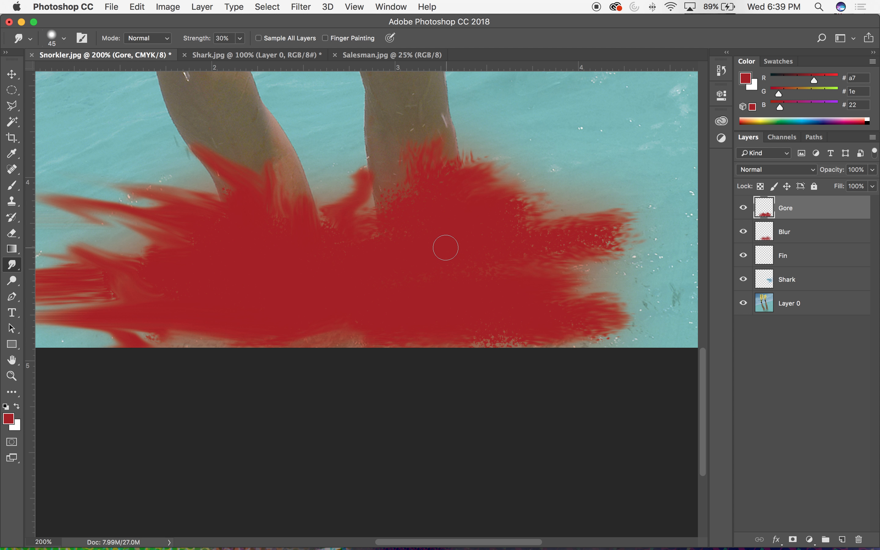
Raise the Smudge strength to 50% and pull stronger streaks out of the gore's upper-right and right edges.
left_click(226, 39)
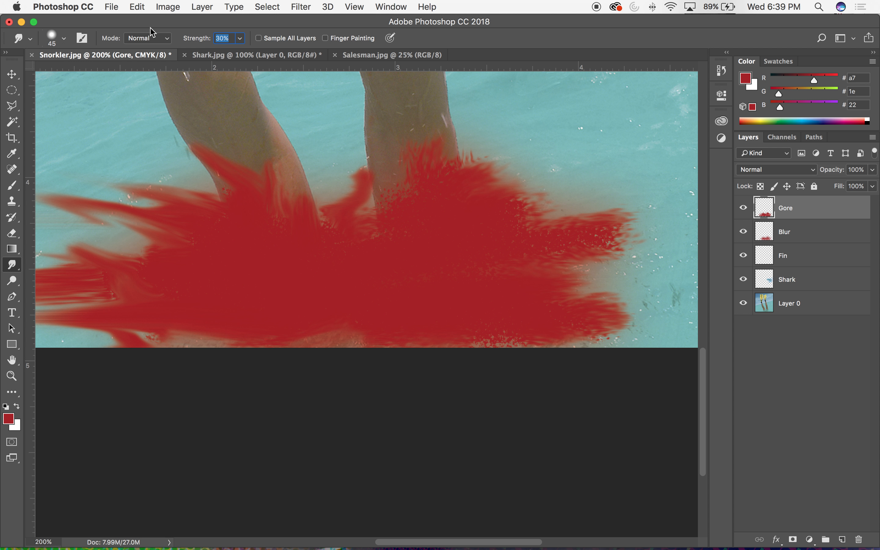
key("Return")
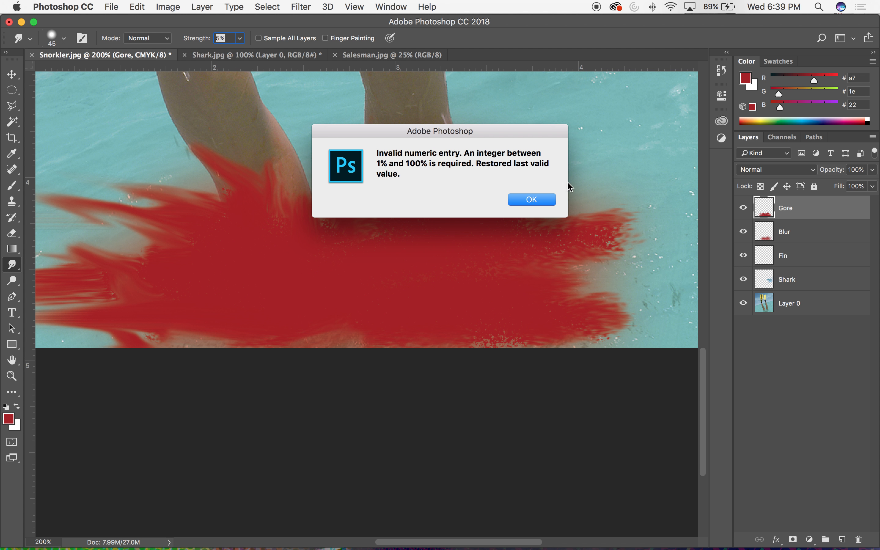
left_click(532, 200)
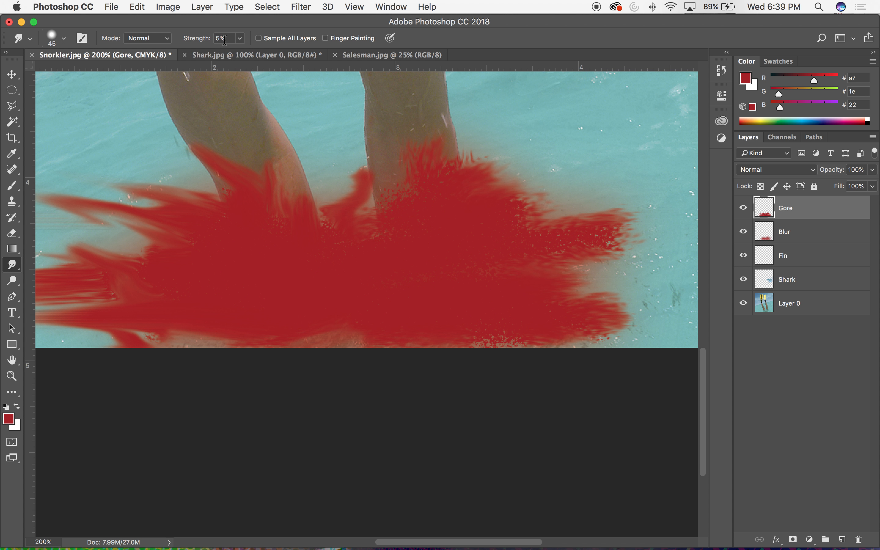
type("0")
key("Return")
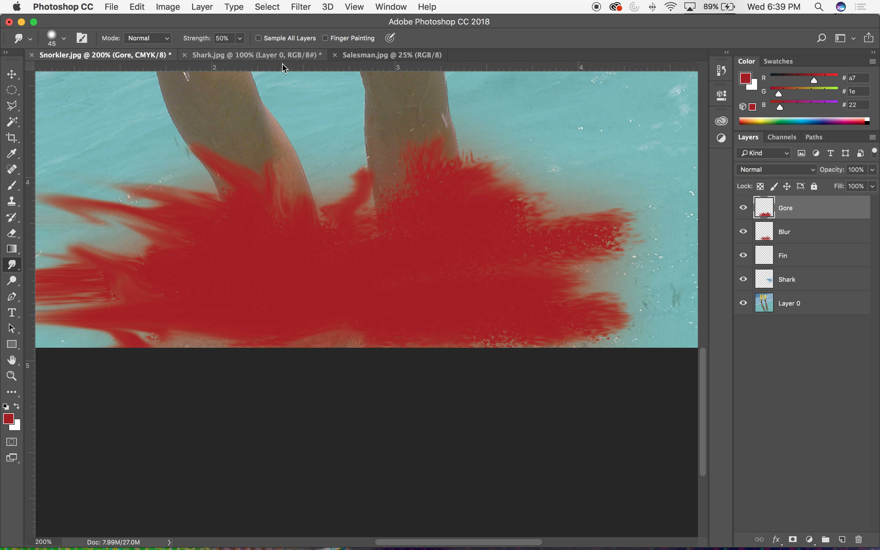
left_click_drag(473, 193, 513, 159)
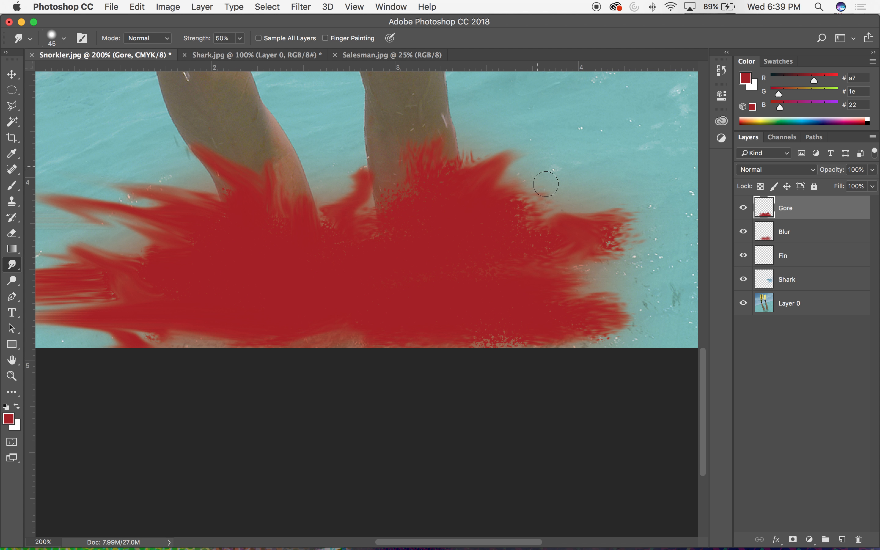
left_click_drag(532, 206, 625, 212)
left_click_drag(585, 260, 645, 261)
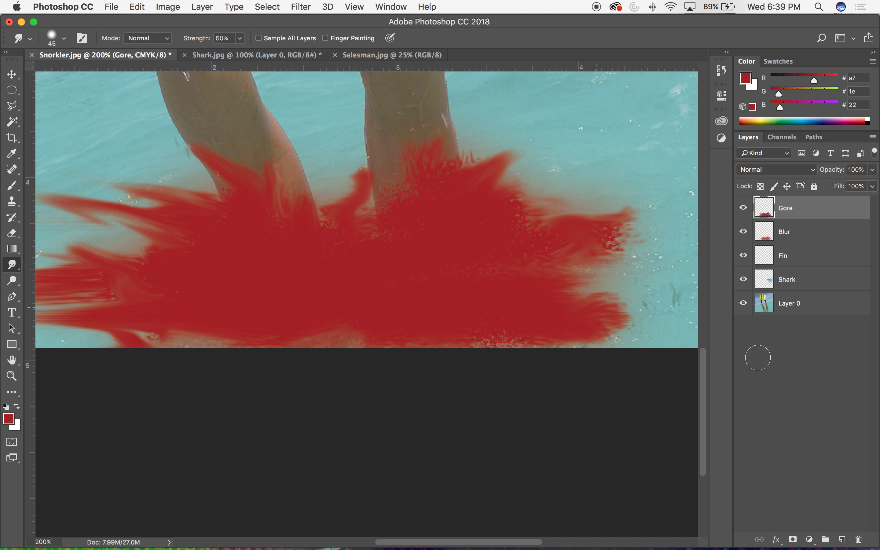
key("super+0")
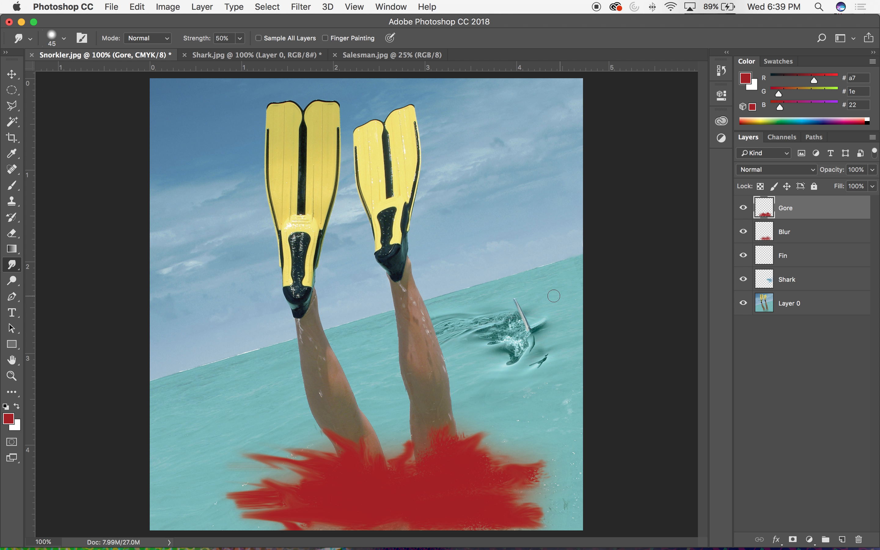
Set the Gore layer's blend mode to Multiply and its opacity to 88%, trying 60% and 80% first.
left_click(8, 77)
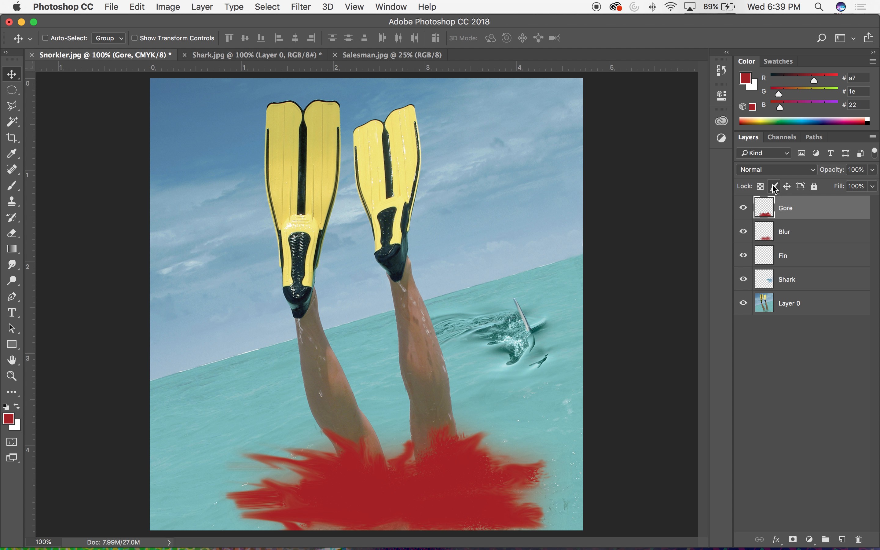
left_click(790, 173)
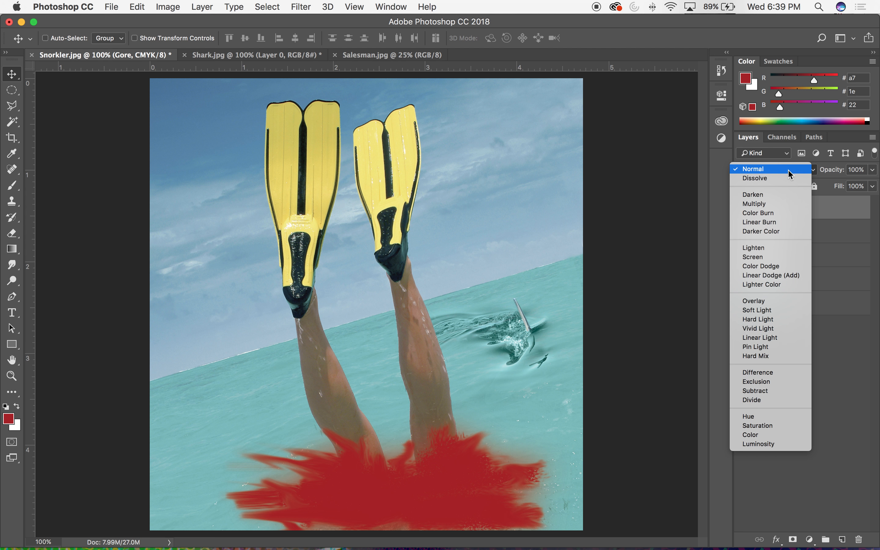
left_click(781, 202)
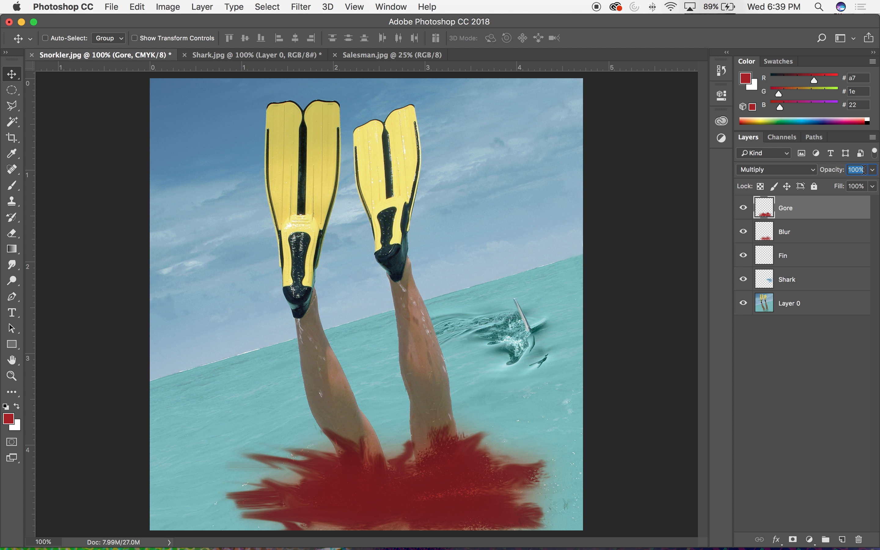
type("60")
key("Return")
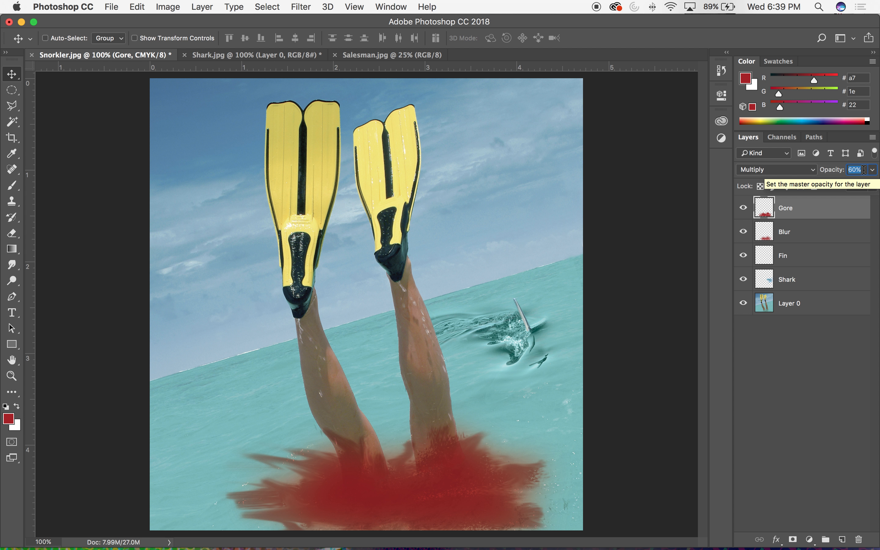
type("80")
key("Return")
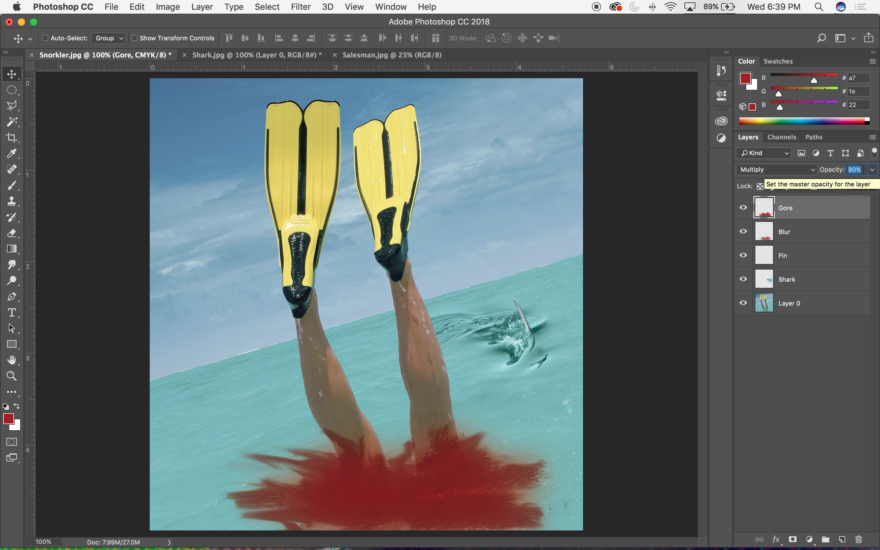
key("Down")
key("shift+Up")
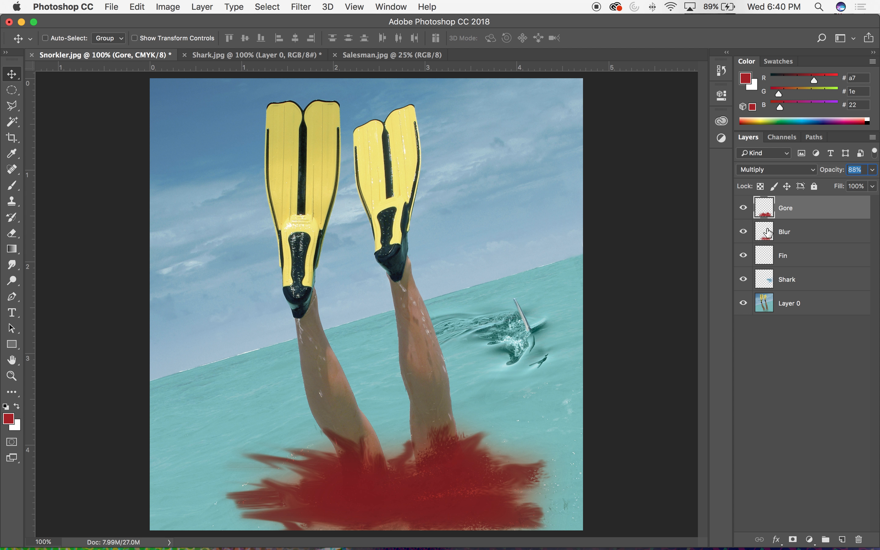
Hide the Gore, Blur and Fin layers and select Layer 0, comparing the legs' waterline with and without the gore.
left_click_drag(743, 215, 743, 263)
left_click(770, 307)
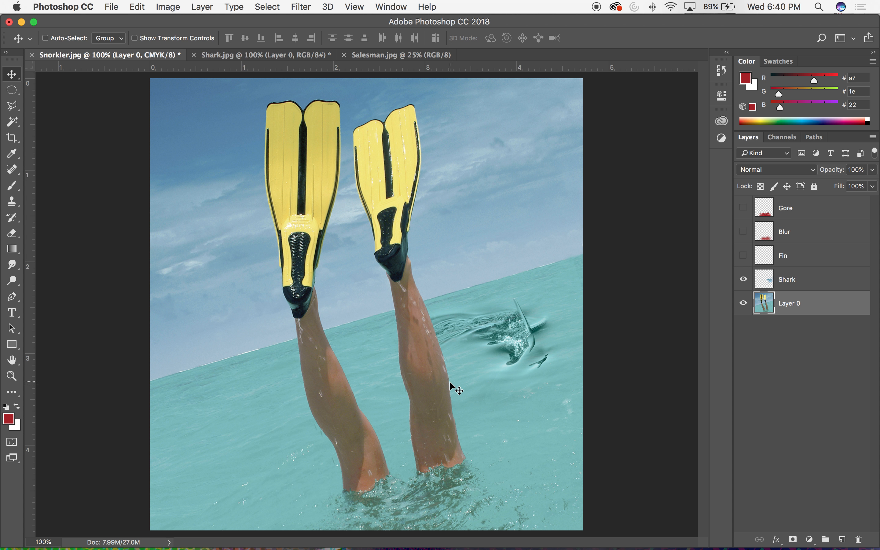
key("super+equal")
key("super+equal")
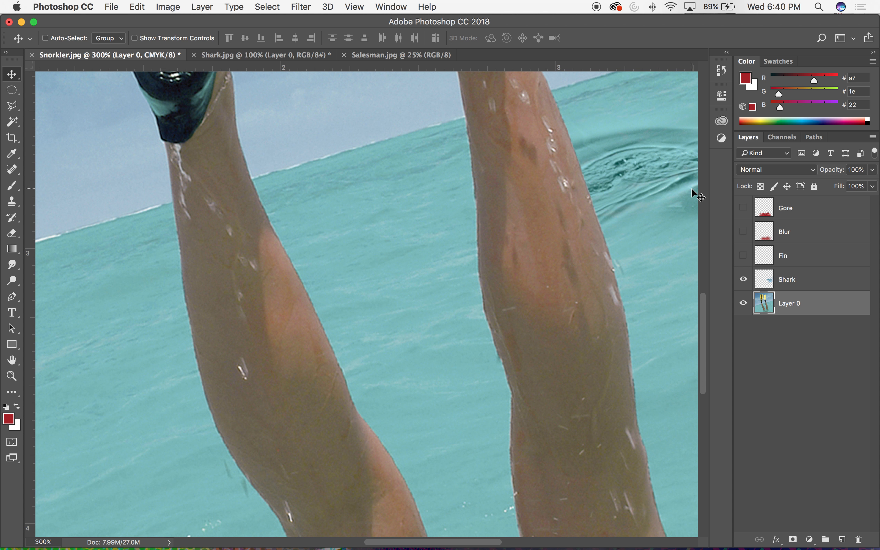
left_click_drag(743, 233, 743, 208)
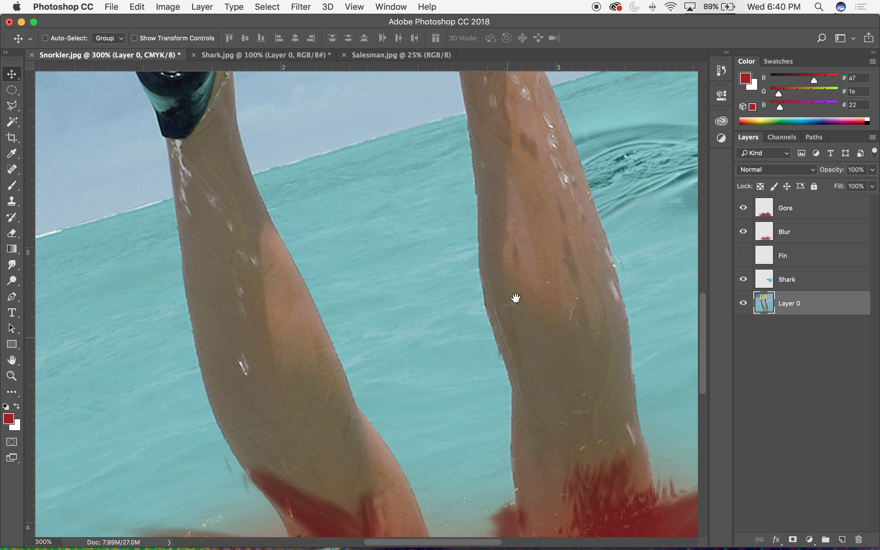
scroll(514, 284, "down", 5)
scroll(515, 268, "down", 1)
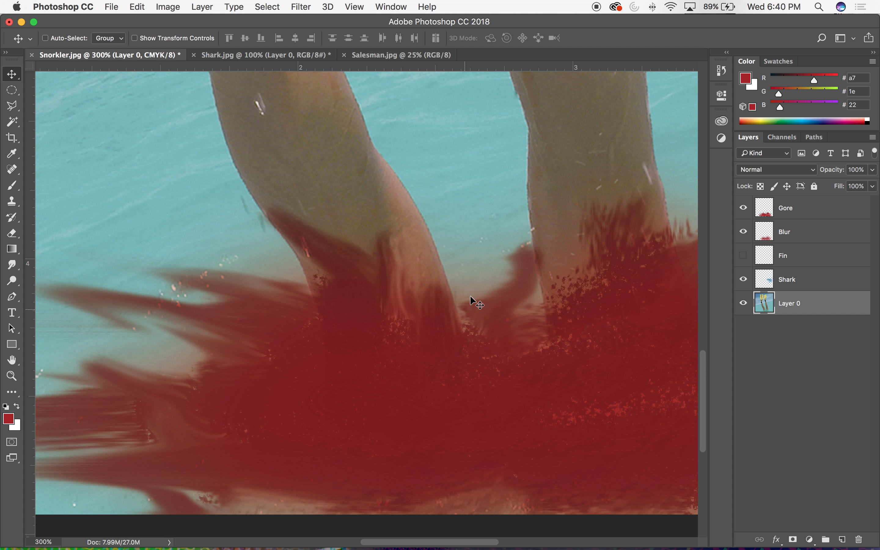
left_click(745, 209)
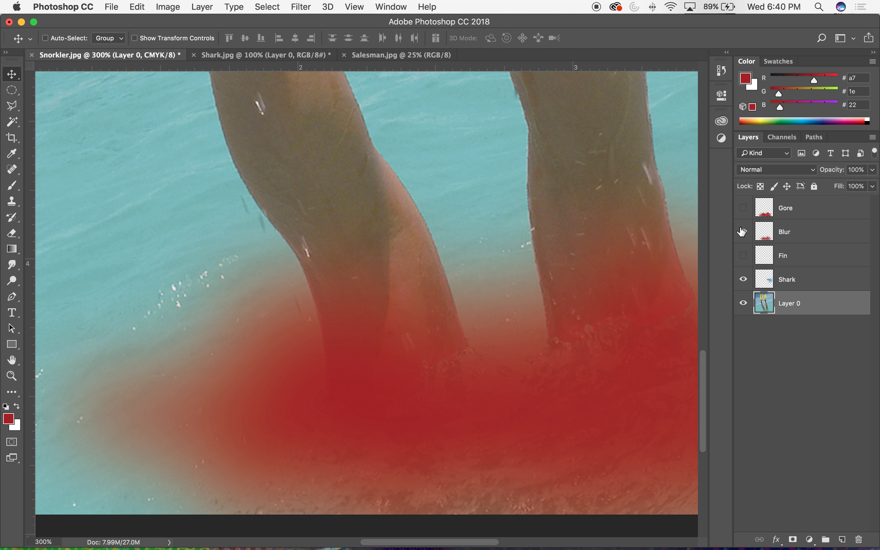
left_click(742, 232)
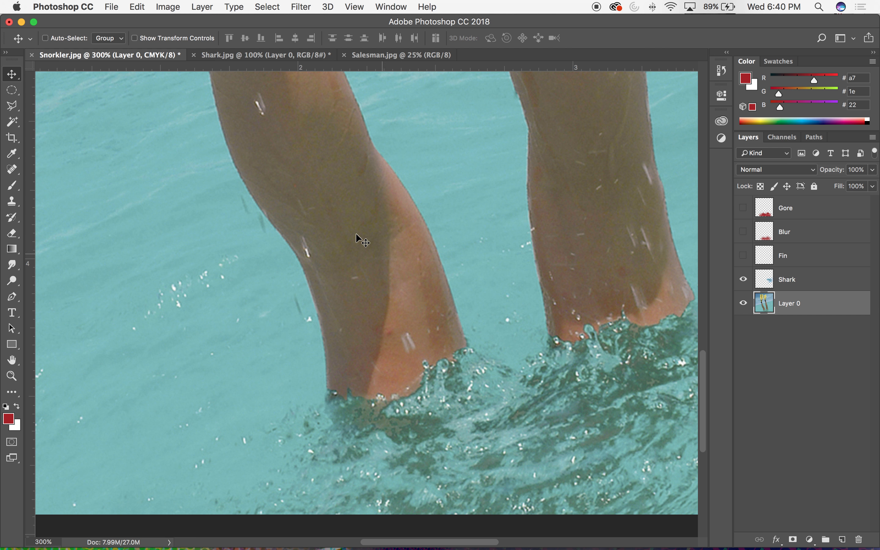
Try to select the left leg in Quick Mask mode with the Magic Wand, lowering its tolerance to 50.
key("q")
key("w")
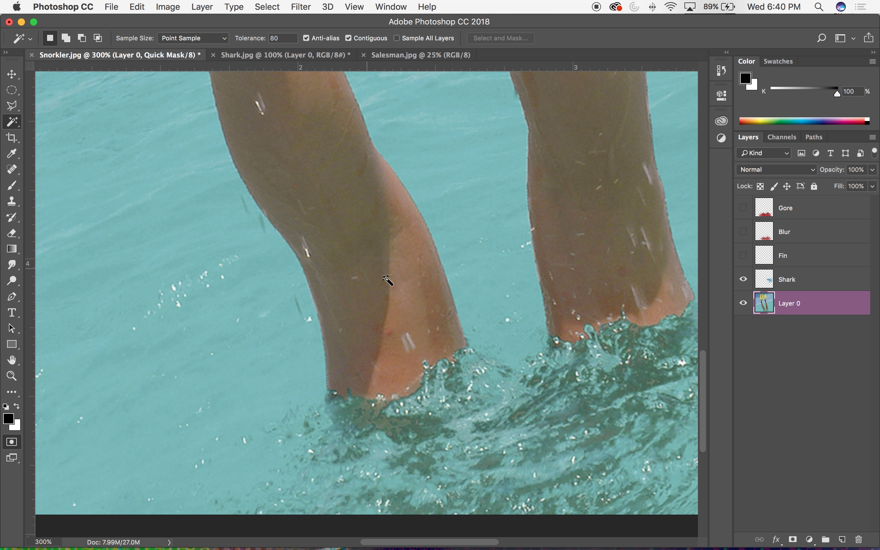
left_click(400, 279)
key("super+d")
left_click(252, 42)
key("super+1")
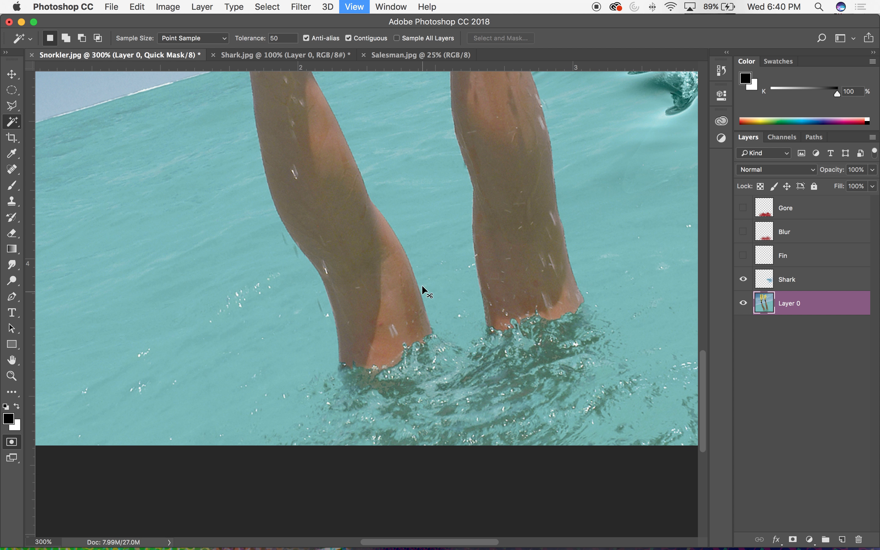
key("super+d")
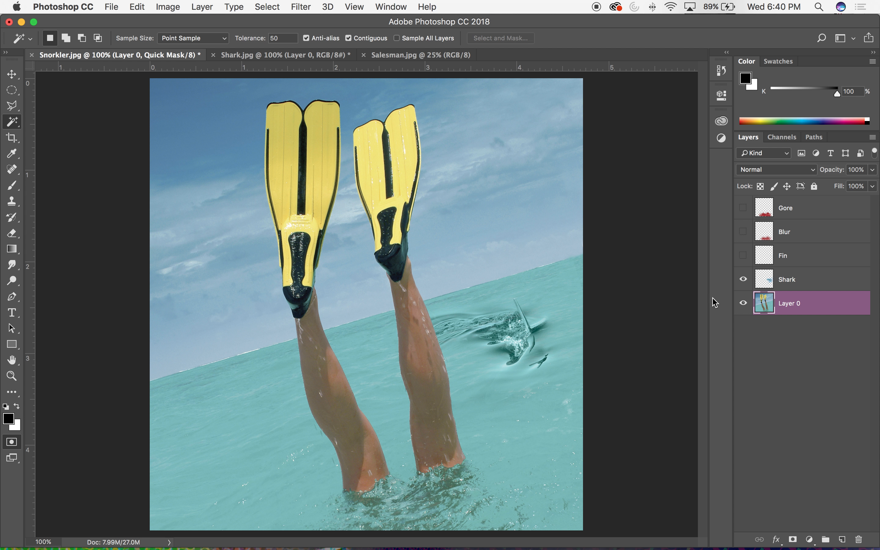
left_click(771, 281)
left_click(768, 301)
key("super+a")
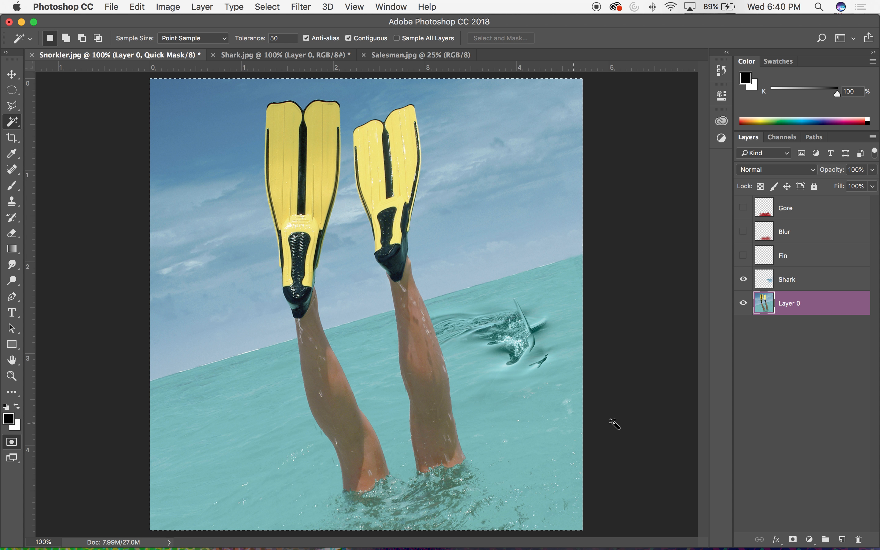
left_click(774, 277)
left_click(763, 302)
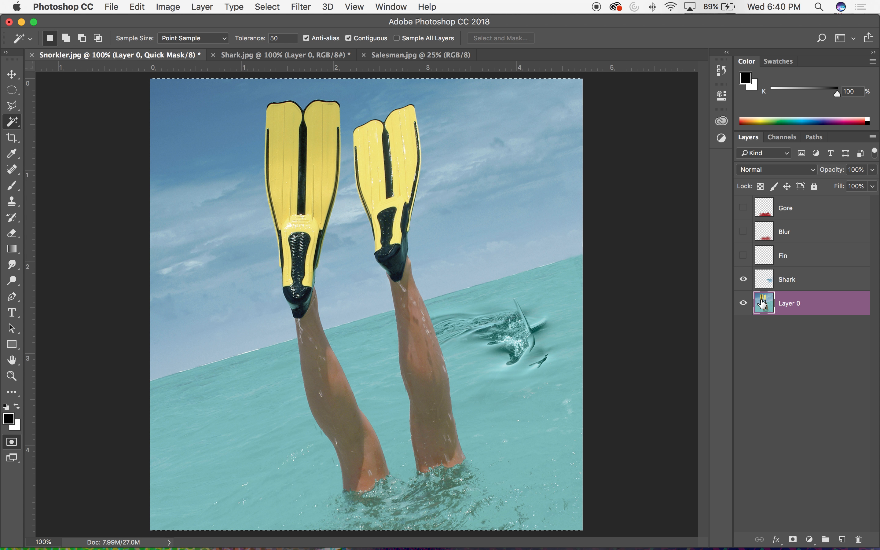
key("super+d")
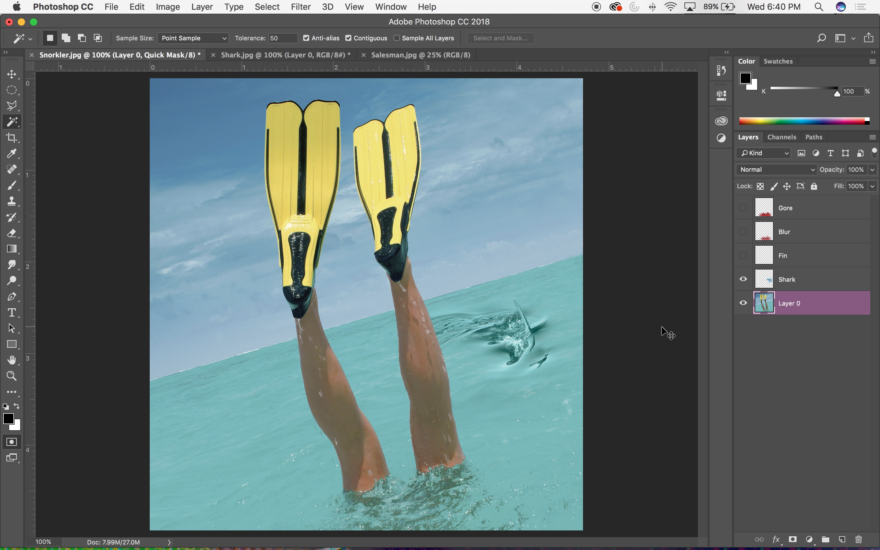
Start a Pen path up the left leg's right edge and across below the knee, checking its height against the Gore layer.
key("super+equal")
key("super+equal")
left_click_drag(556, 334, 542, 104)
left_click_drag(547, 275, 574, 127)
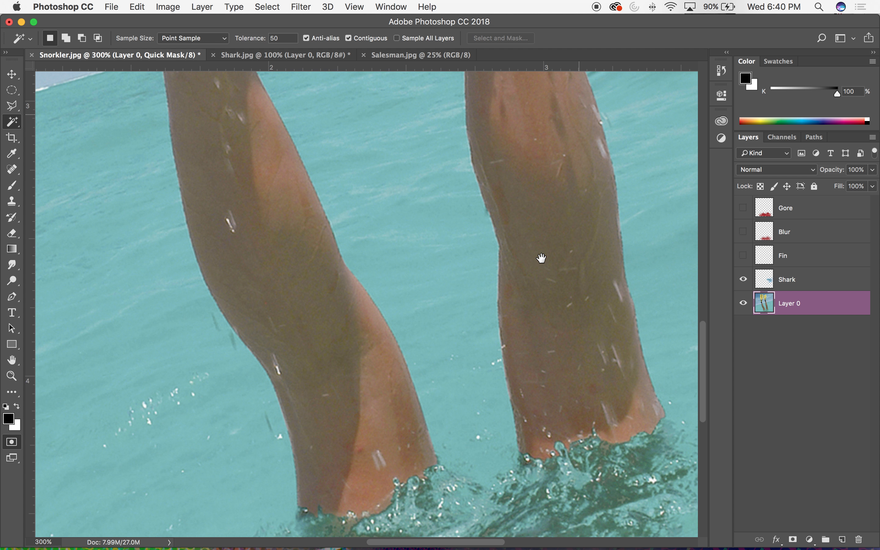
left_click_drag(541, 258, 585, 212)
key("p")
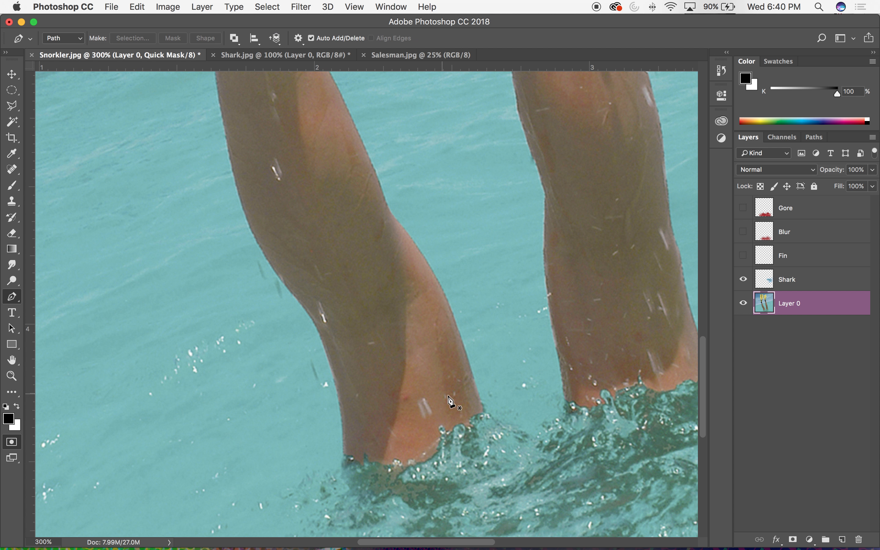
left_click(482, 411)
left_click_drag(420, 250, 390, 216)
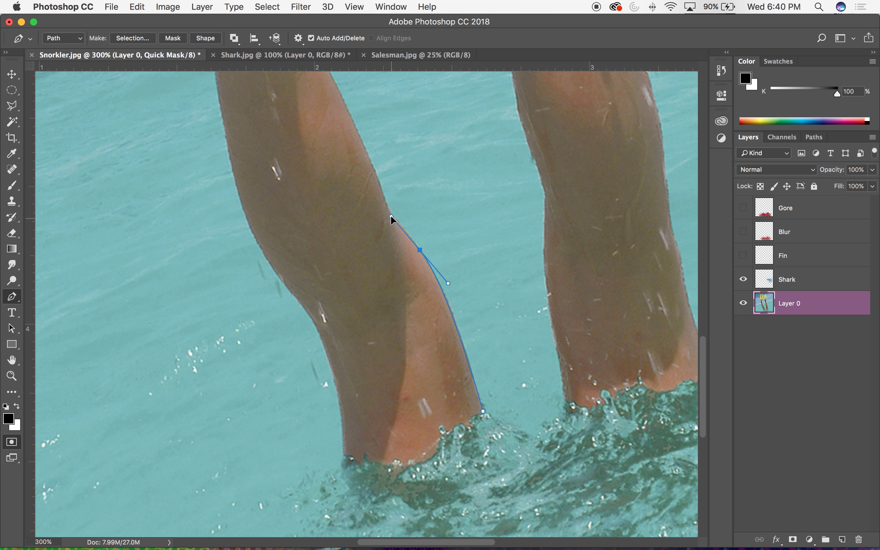
left_click_drag(298, 224, 277, 234)
left_click(283, 255)
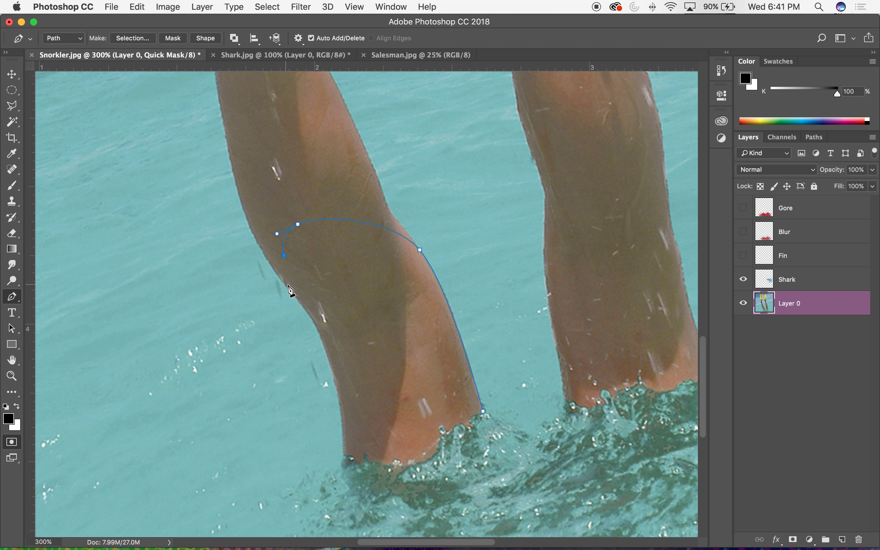
left_click(742, 208)
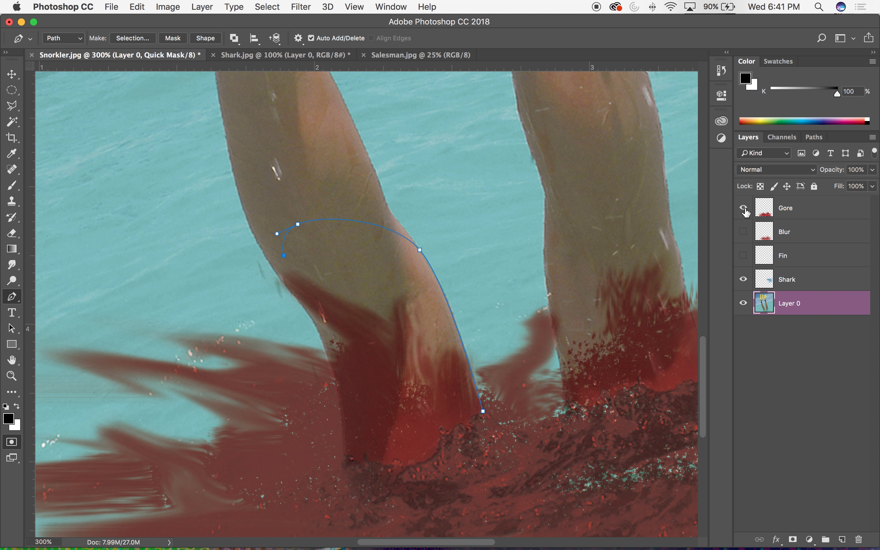
left_click(744, 210)
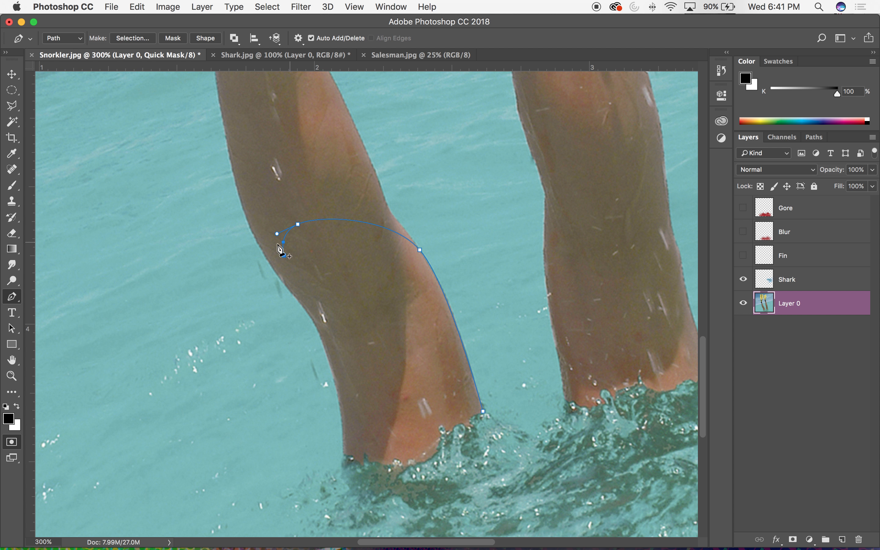
Continue the path down the left leg's outer edge and close it with a curve beneath the waterline.
left_click(271, 264)
left_click_drag(316, 330, 330, 352)
left_click_drag(342, 454, 339, 482)
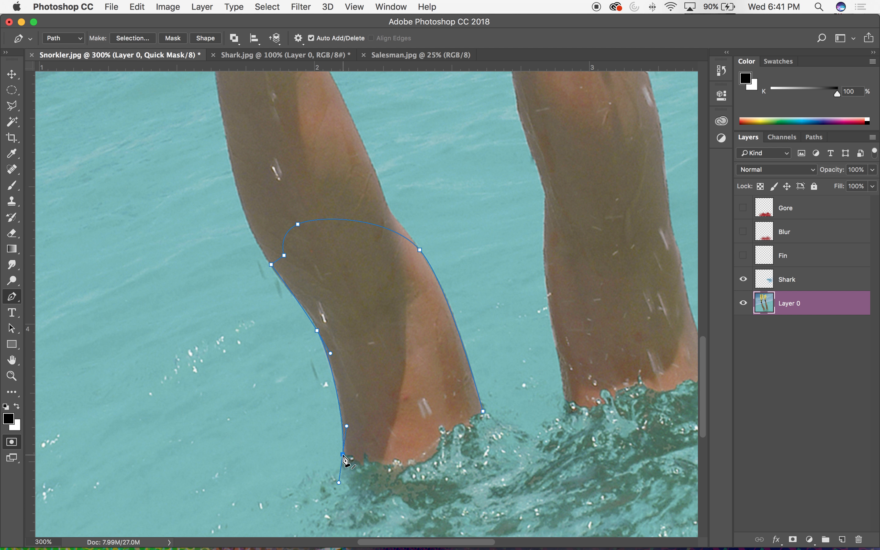
left_click_drag(482, 411, 520, 298)
scroll(534, 327, "right", 3)
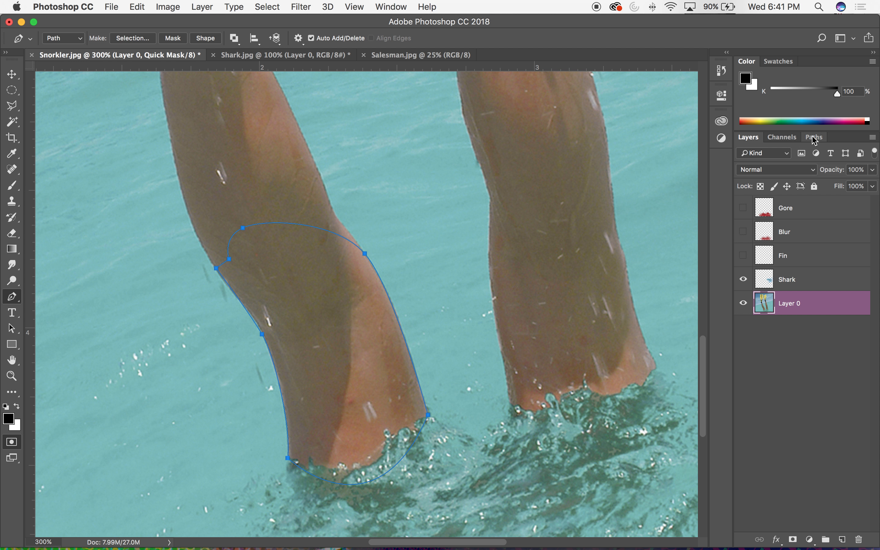
Convert the left leg's work path into a selection and return to the layer list.
left_click(820, 141)
left_click(872, 137)
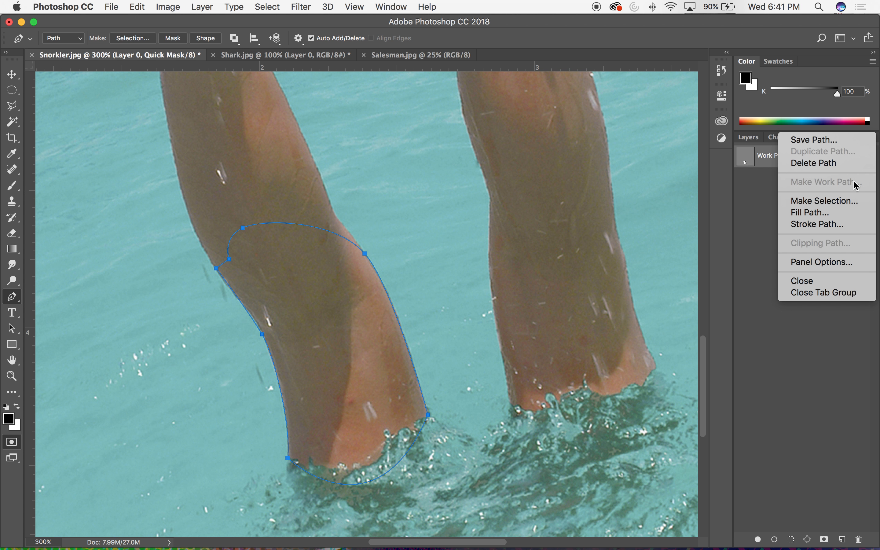
left_click(845, 201)
left_click(706, 142)
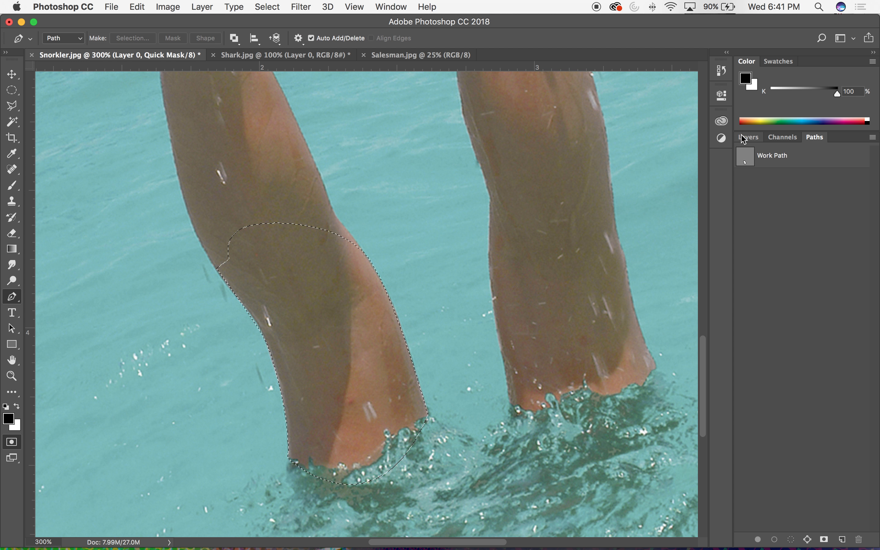
left_click(747, 137)
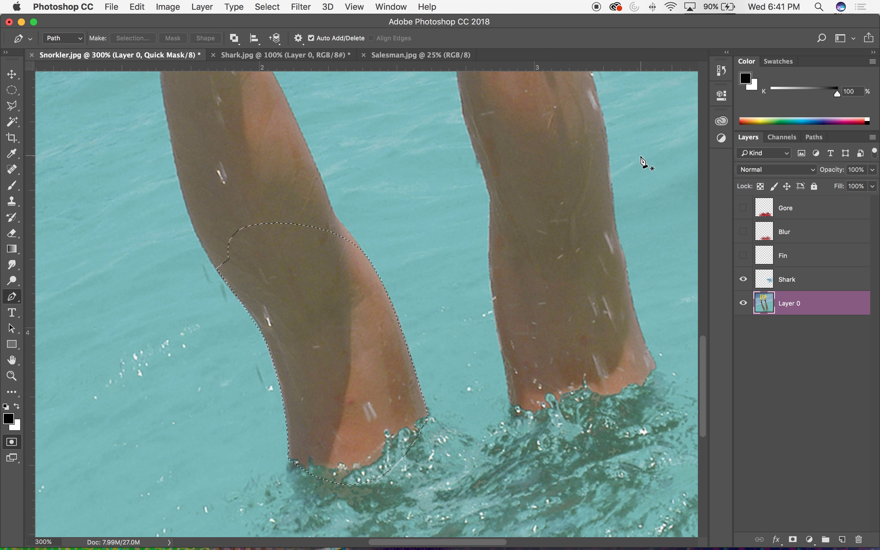
Trace the right leg's left edge down to the waterline with the Pen tool, redoing the middle anchor point.
left_click(476, 159)
left_click_drag(488, 207, 486, 240)
left_click_drag(505, 378, 512, 412)
key("super+z")
left_click(489, 269)
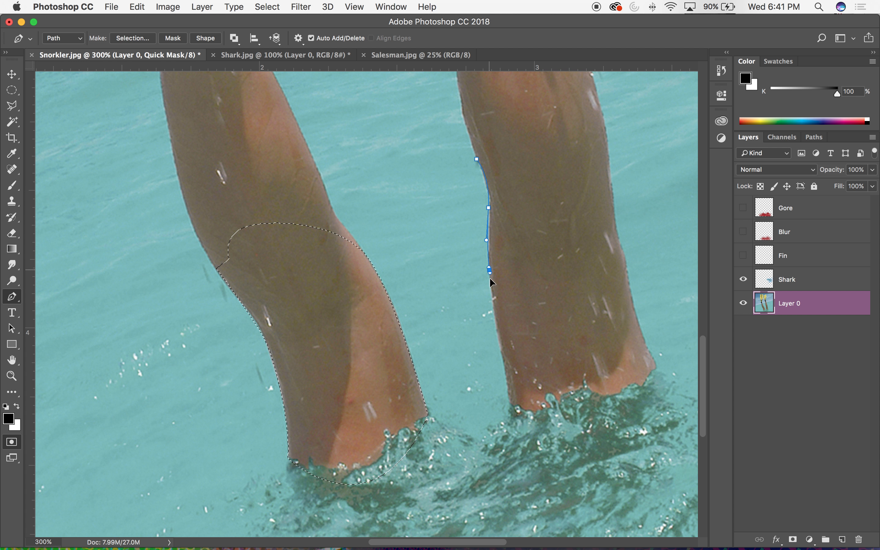
left_click_drag(490, 302, 491, 304)
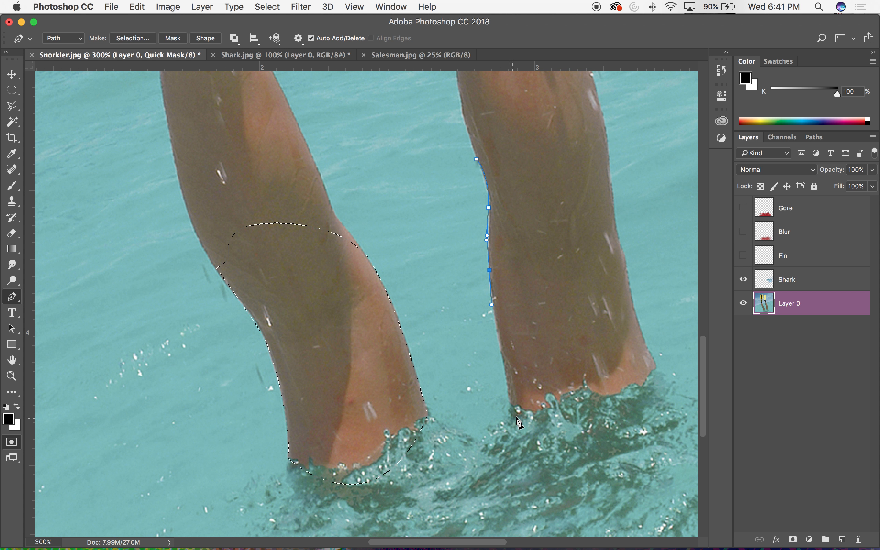
left_click_drag(510, 405, 512, 417)
Carry the path along the right leg's waterline, up its right edge and across the shin, closing the outline.
left_click_drag(650, 371, 665, 332)
left_click(654, 370)
left_click_drag(639, 327, 616, 229)
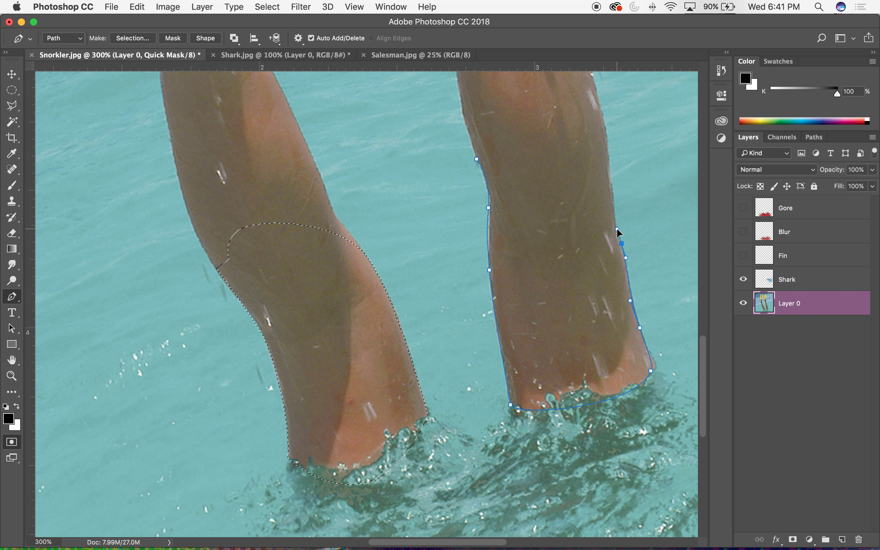
left_click(609, 168)
left_click(521, 167)
left_click(476, 159)
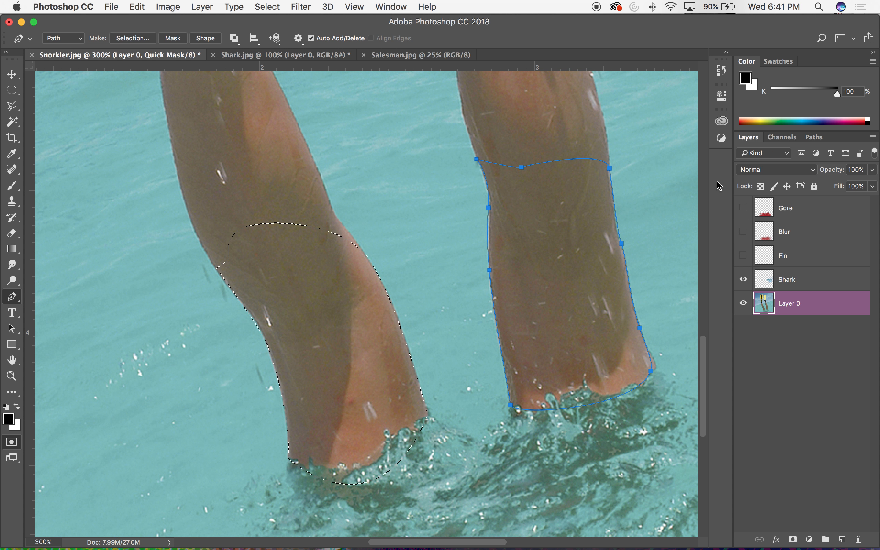
Add the right leg's path to the existing left leg selection with a feather radius of 0 pixels.
key("v")
left_click(813, 137)
left_click(870, 139)
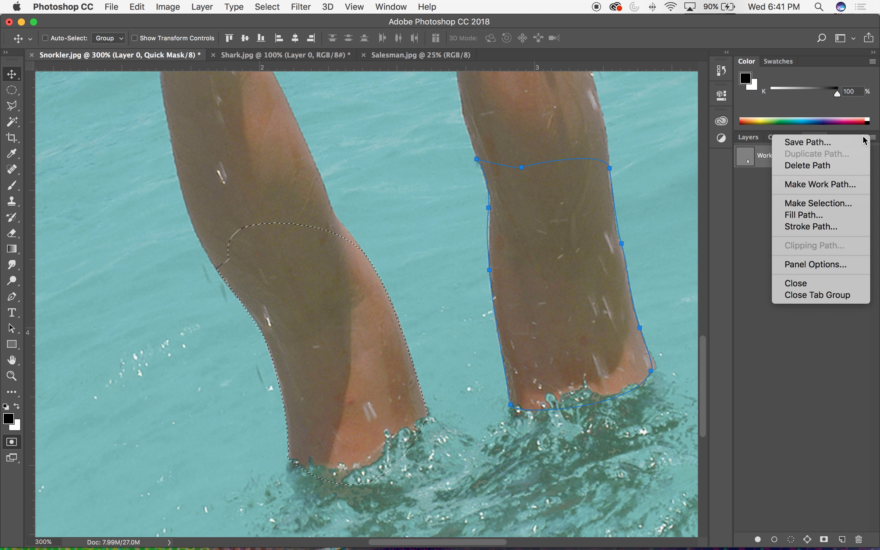
left_click(817, 203)
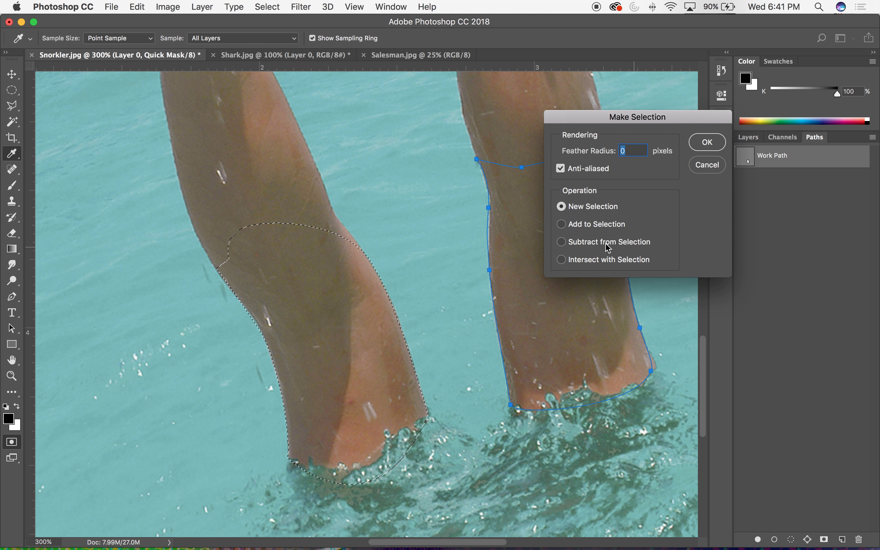
left_click(561, 225)
left_click(707, 141)
key("v")
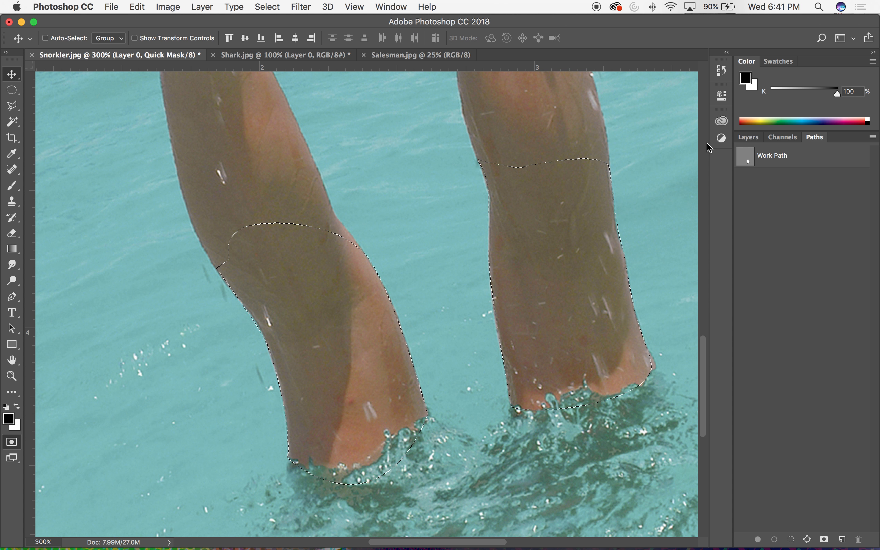
left_click(748, 137)
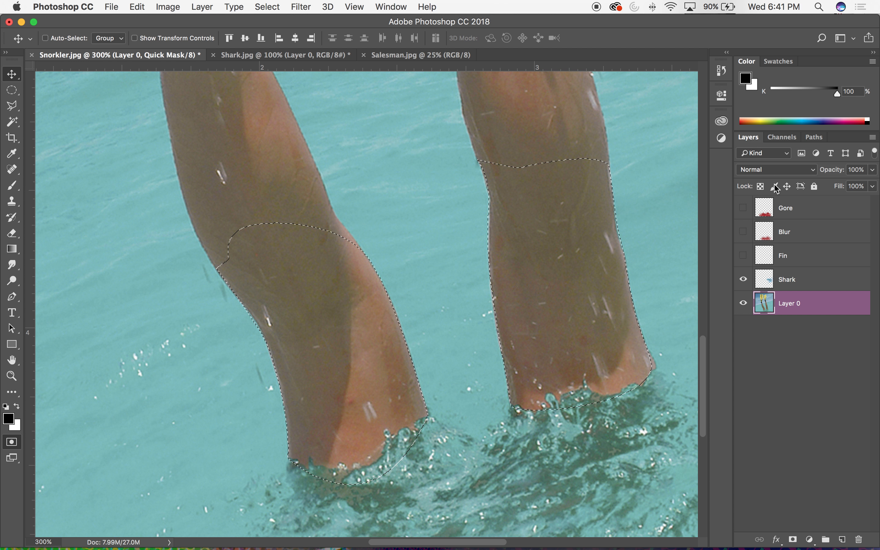
Show the Gore, Blur and Fin layers again and inspect the gore against the leg selections.
left_click(742, 232)
left_click(742, 208)
left_click(742, 255)
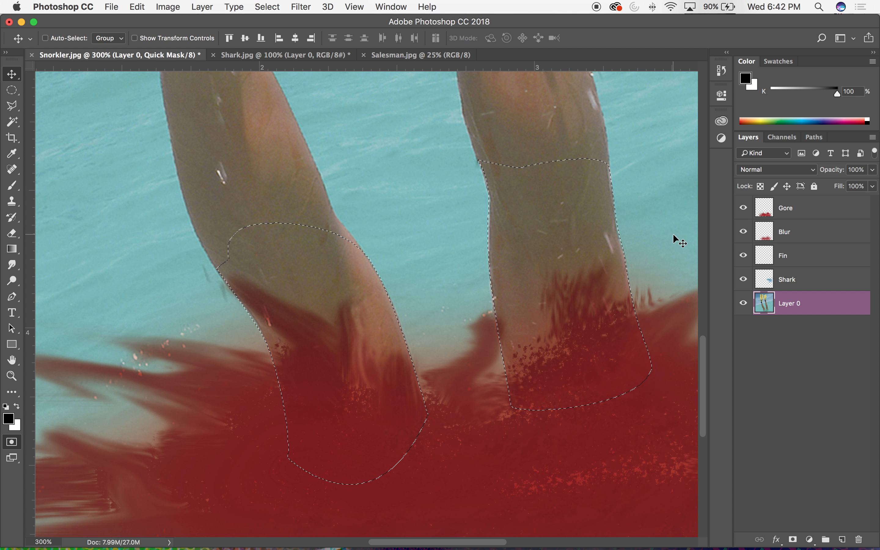
key("super+minus")
key("super+minus")
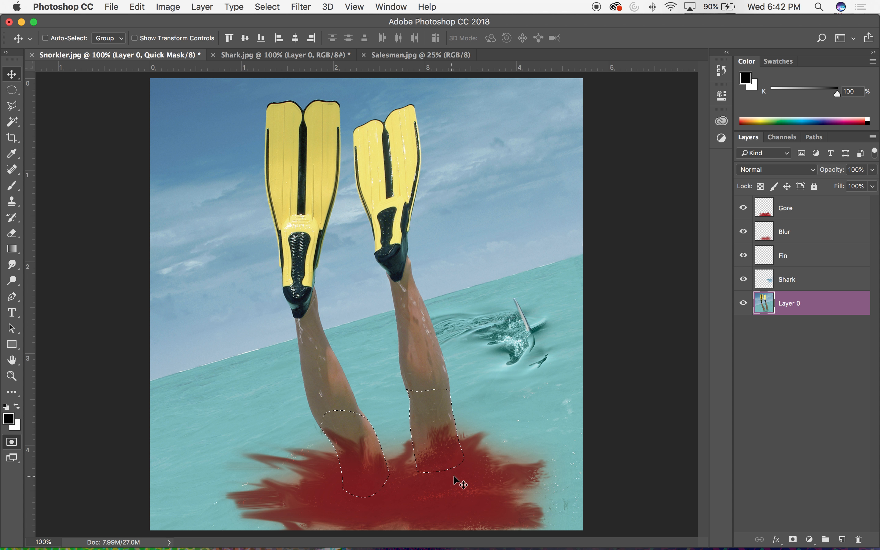
key("super+plus")
scroll(442, 229, "down", 8)
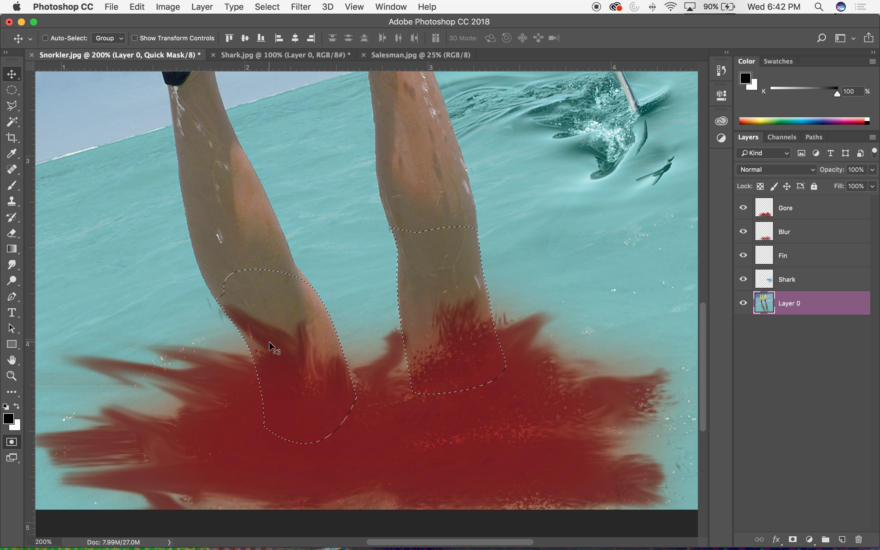
Enlarge the Eraser brush to 175 and invert the selection so that it covers everything outside the lower legs.
key("e")
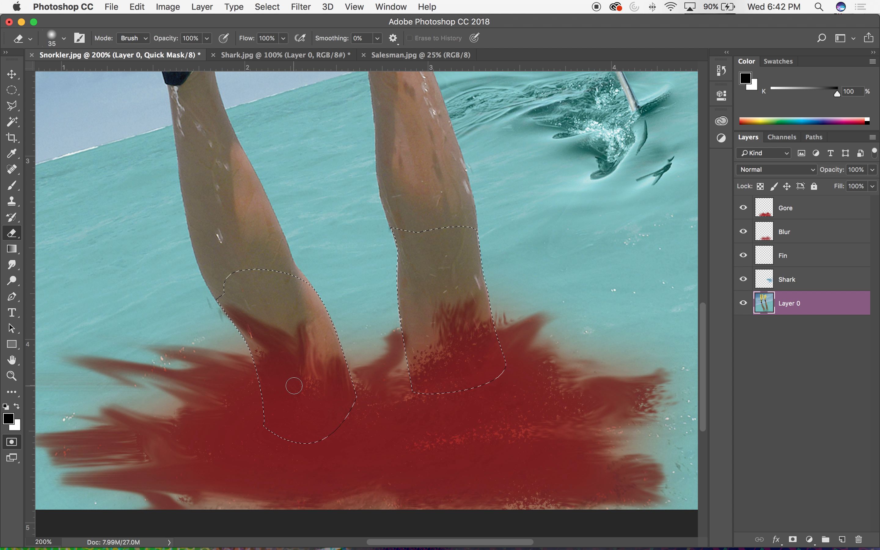
key("bracketright")
key("bracketright")
key("bracketright")
key("bracketright")
key("bracketright")
key("bracketright")
key("bracketright")
key("bracketright")
key("bracketright")
key("bracketright")
key("bracketright")
left_click(274, 5)
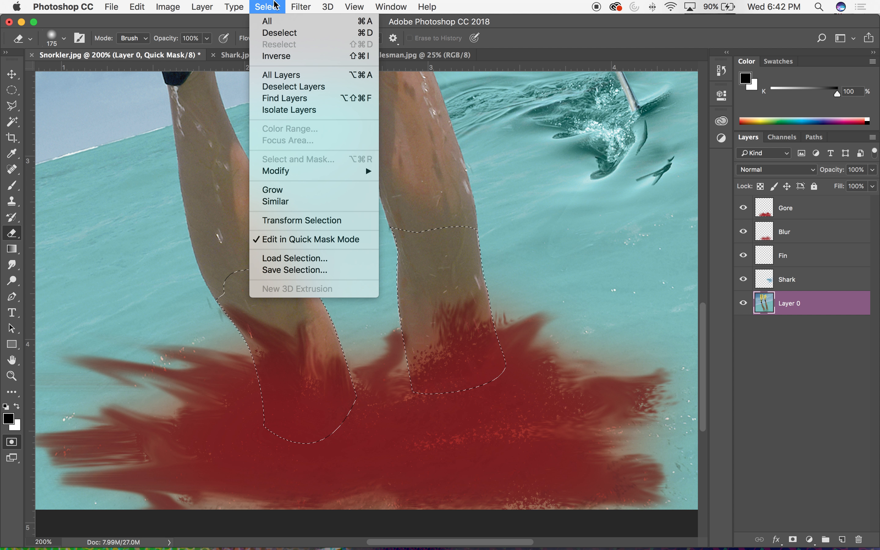
left_click(287, 58)
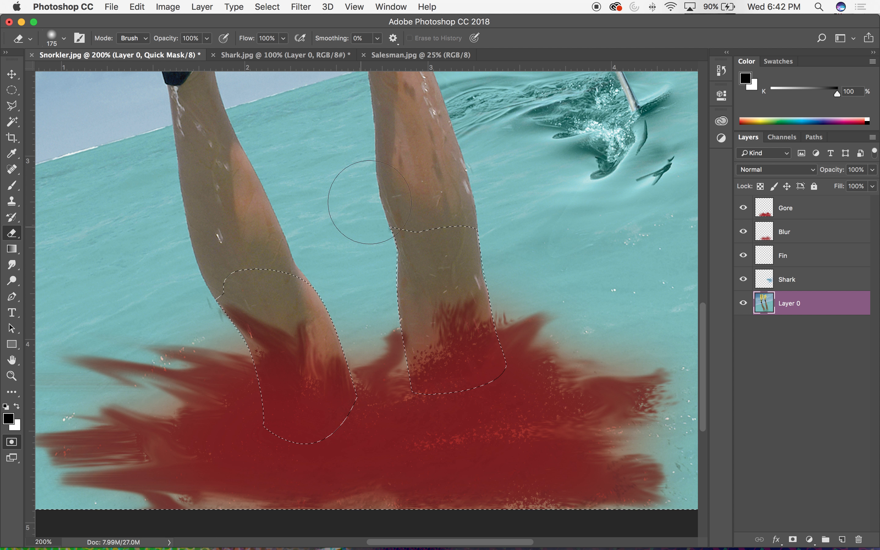
Exit Quick Mask mode, then revert to the Select Inverse history state.
left_click(12, 441)
left_click(11, 442)
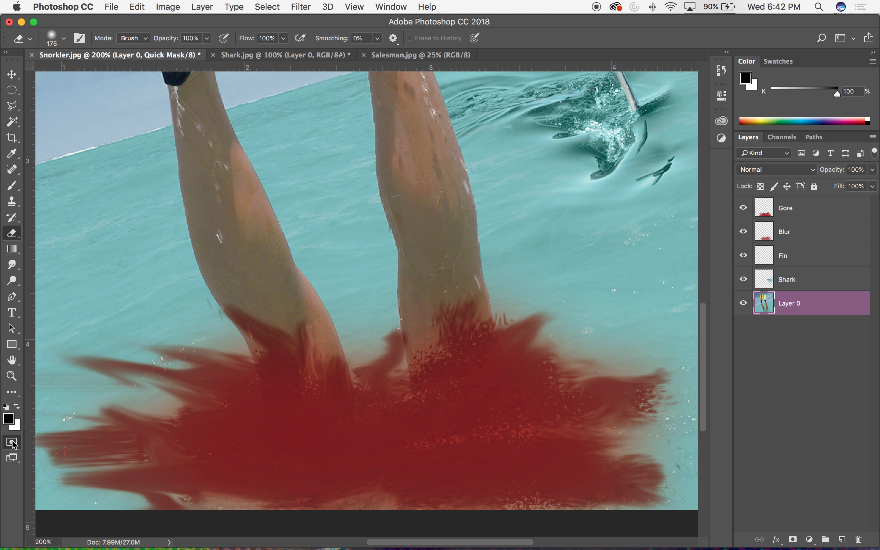
left_click(11, 441)
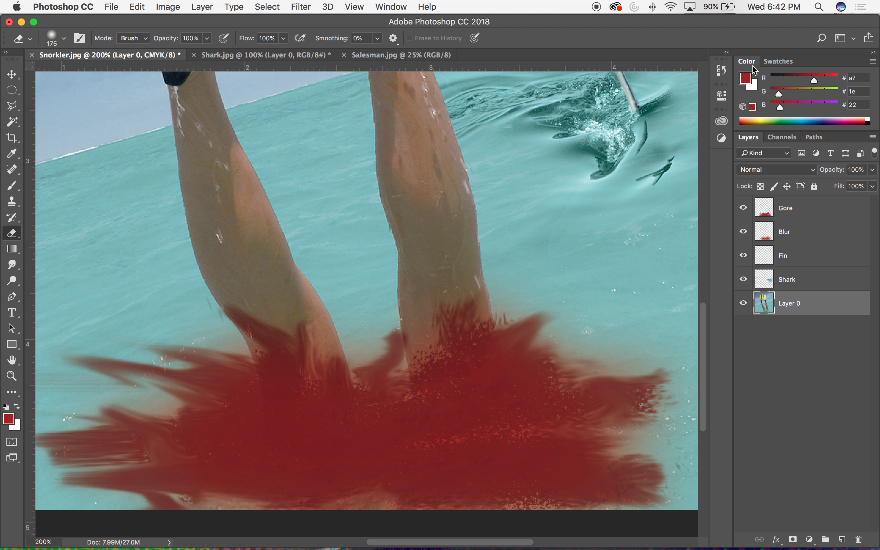
left_click(720, 68)
left_click(657, 350)
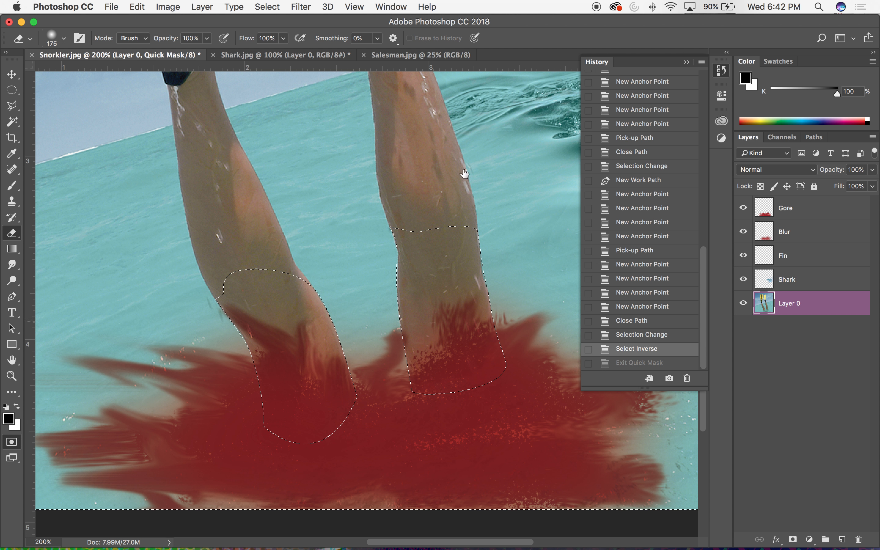
left_click(687, 62)
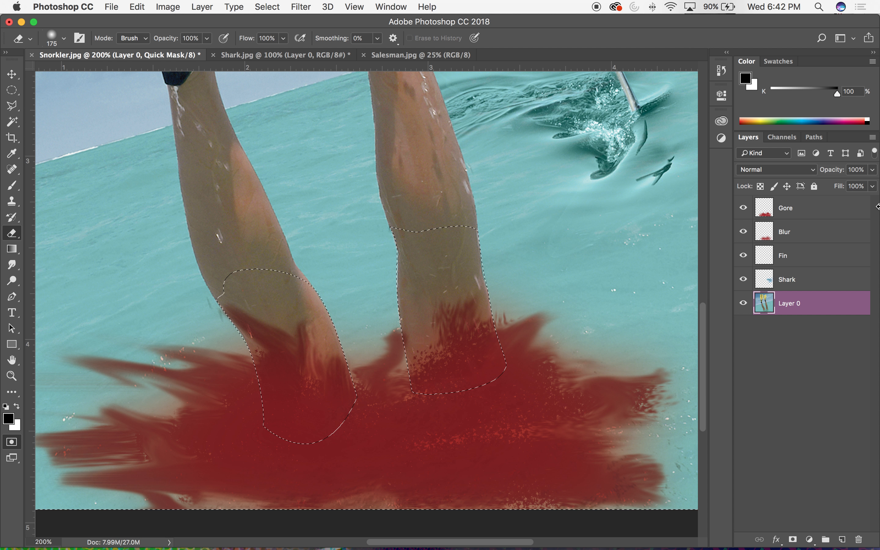
Try to move the Gore layer and Layer 0 with the Move tool in Quick Mask mode, undoing each attempt.
left_click(767, 212)
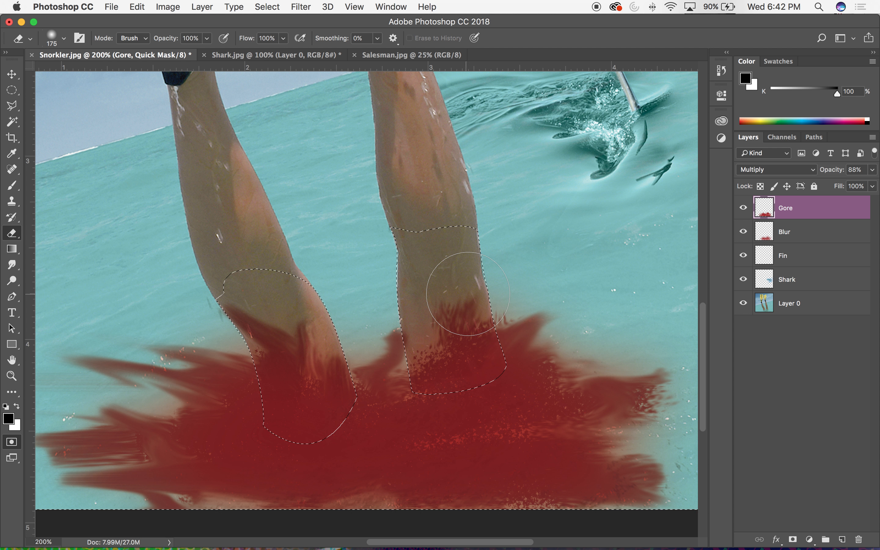
key("super+minus")
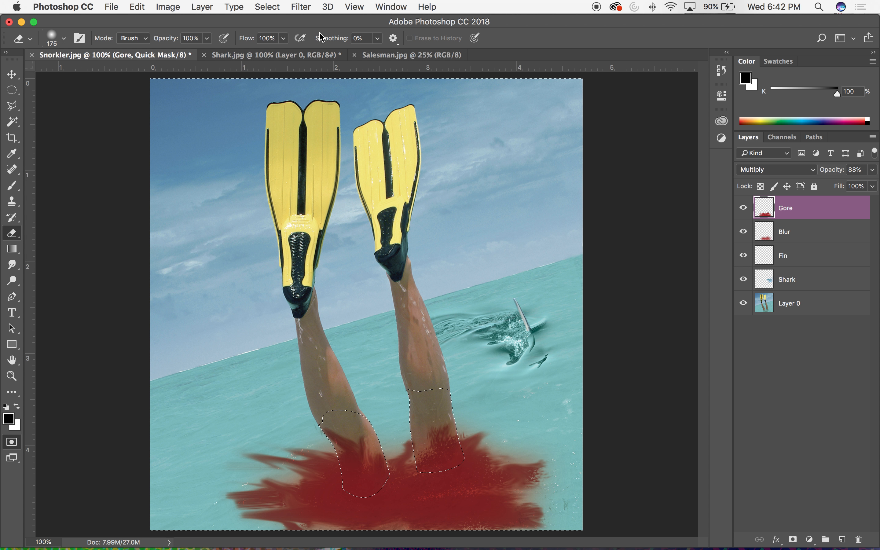
left_click(11, 74)
left_click_drag(403, 441, 341, 382)
key("super+z")
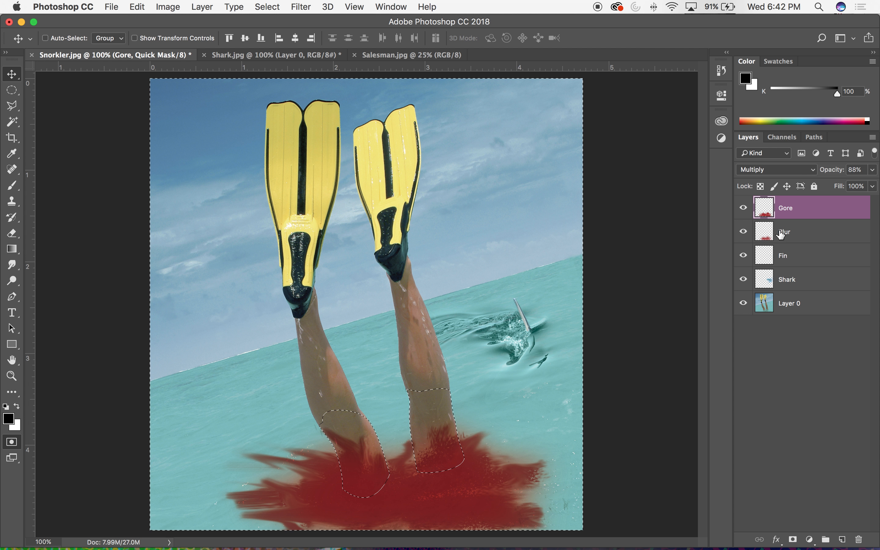
left_click(808, 309)
left_click_drag(522, 366, 476, 328)
key("super+z")
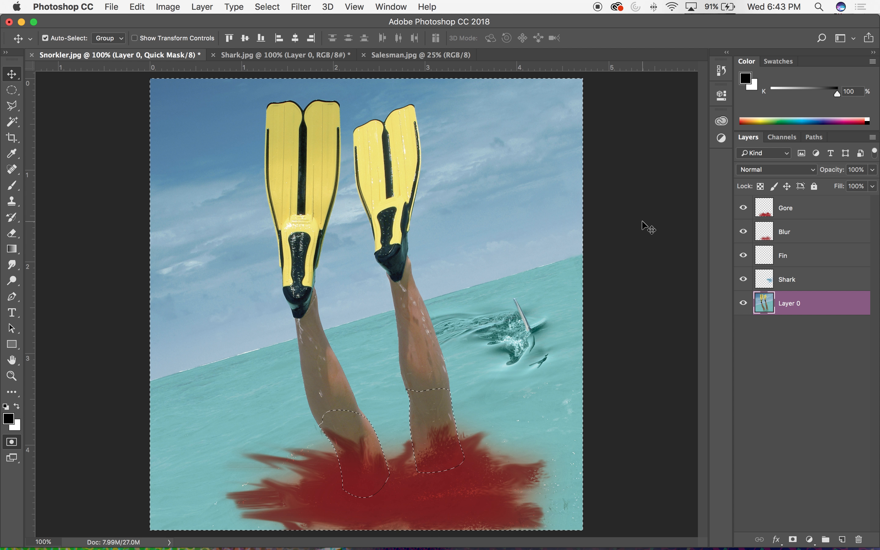
Make the Shark layer active and leave Quick Mask mode, accepting the Quick Mask options with color indicating selected areas.
left_click(770, 282)
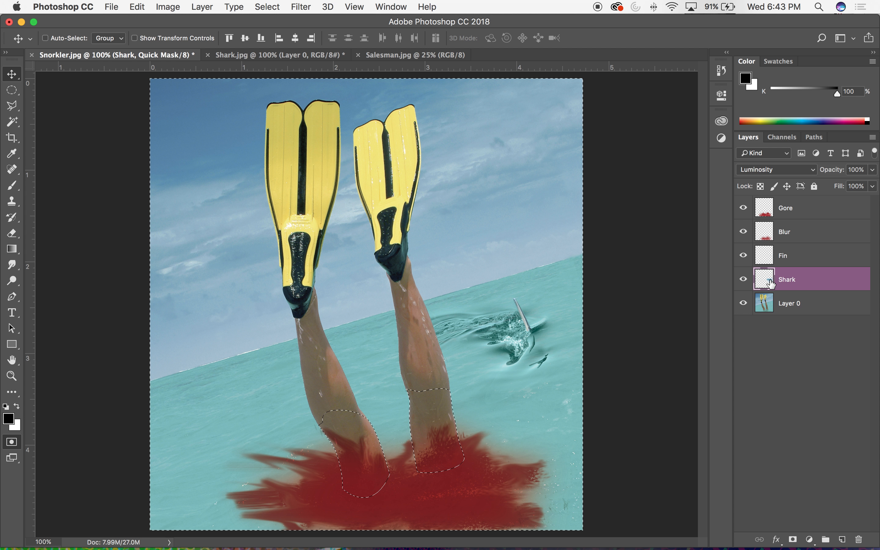
double_click(12, 442)
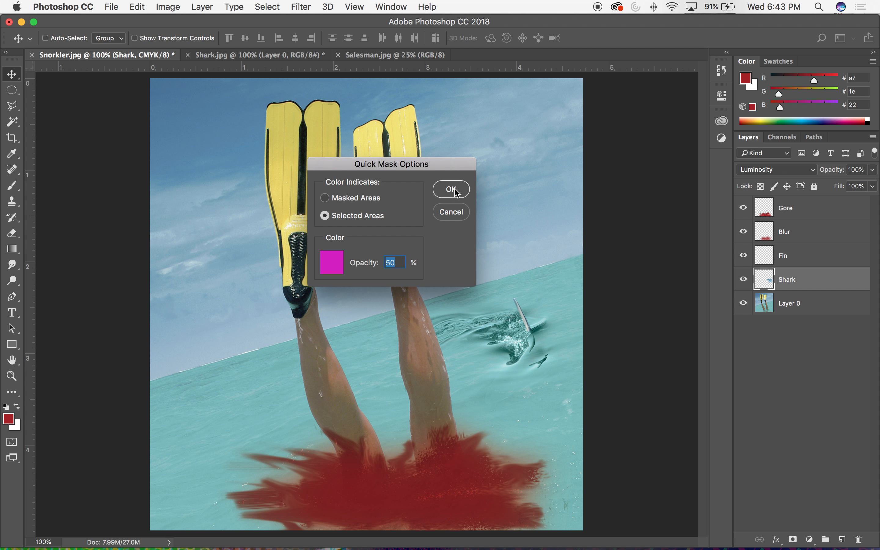
left_click(451, 189)
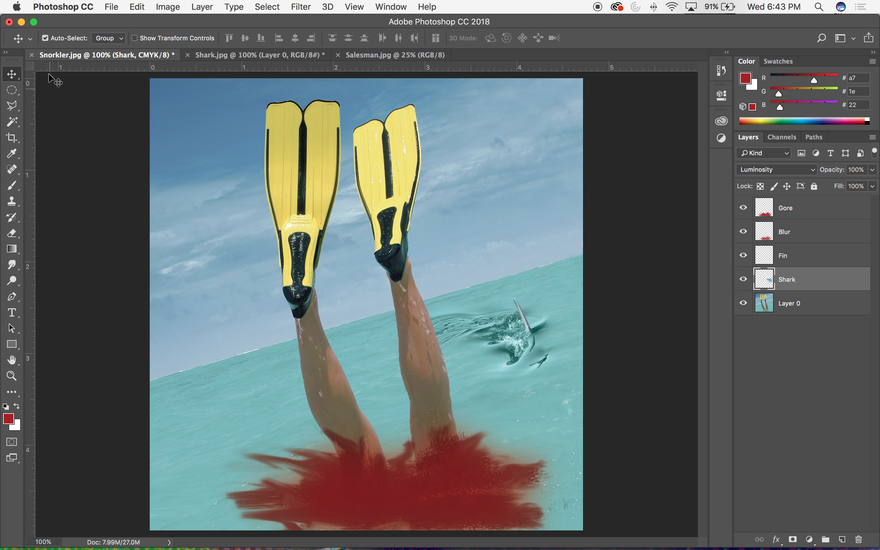
Save the composite to the Desktop as the layered Photoshop file Snorkler-TEST.psd with Maximize Compatibility on.
left_click(74, 5)
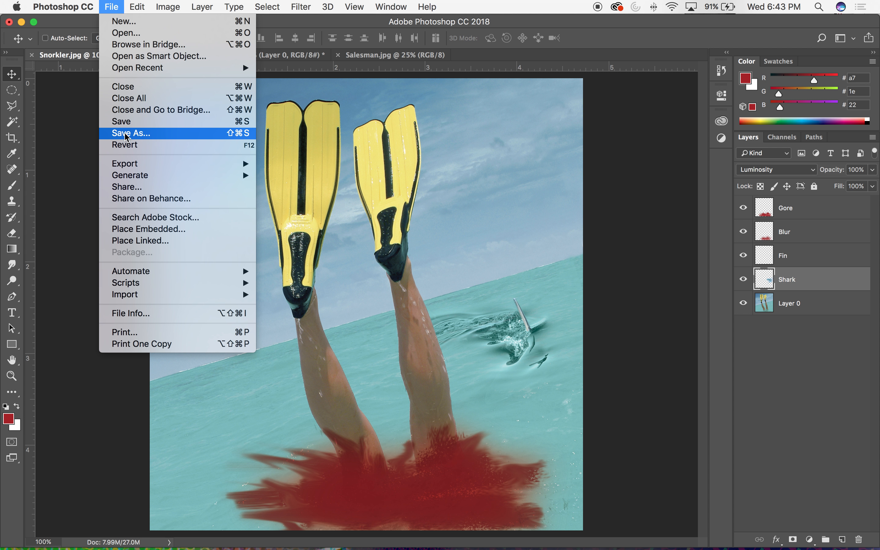
left_click(164, 138)
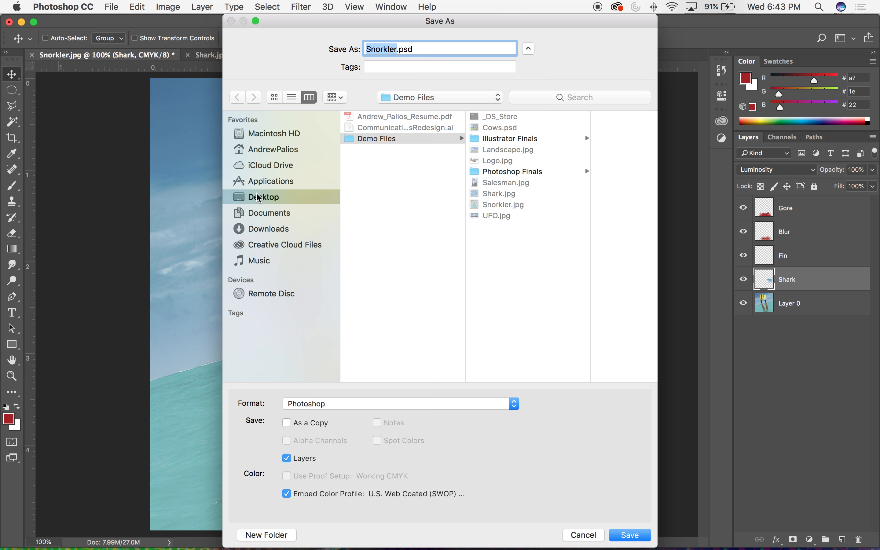
left_click(256, 195)
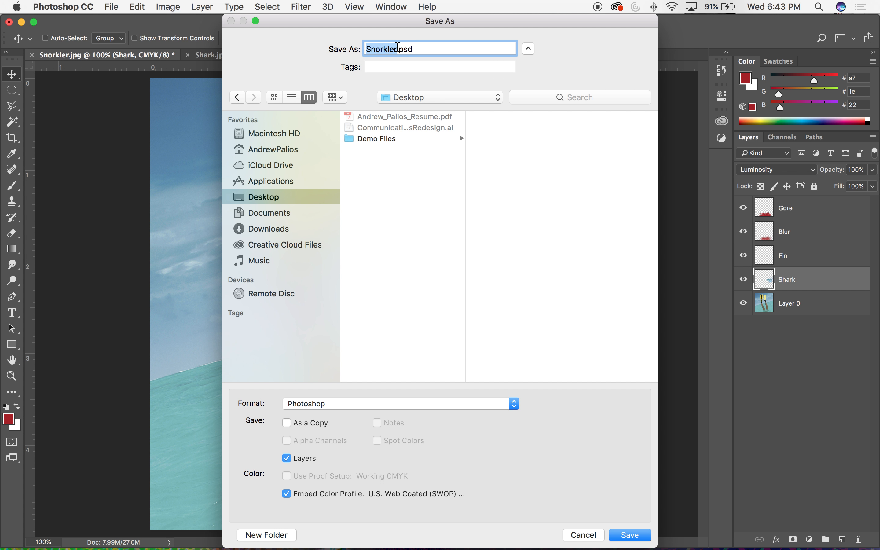
left_click(401, 48)
type("-TEST")
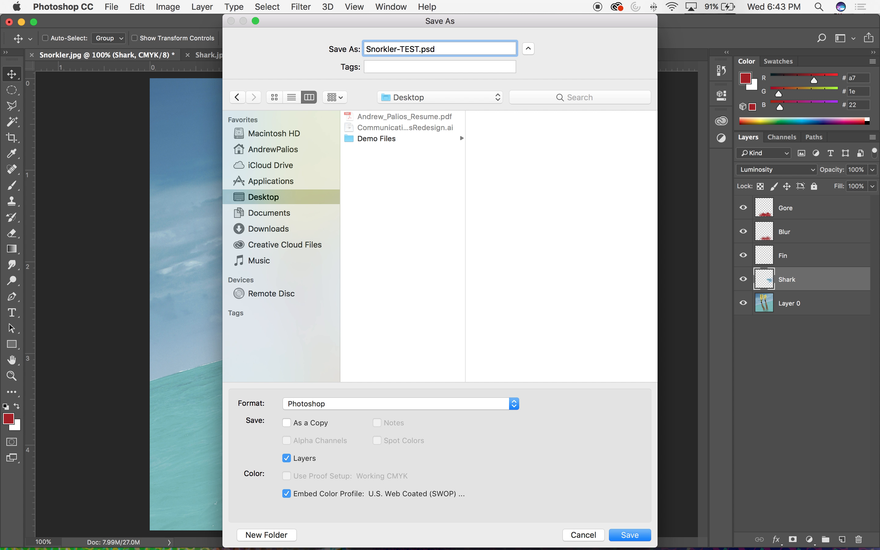
key("Return")
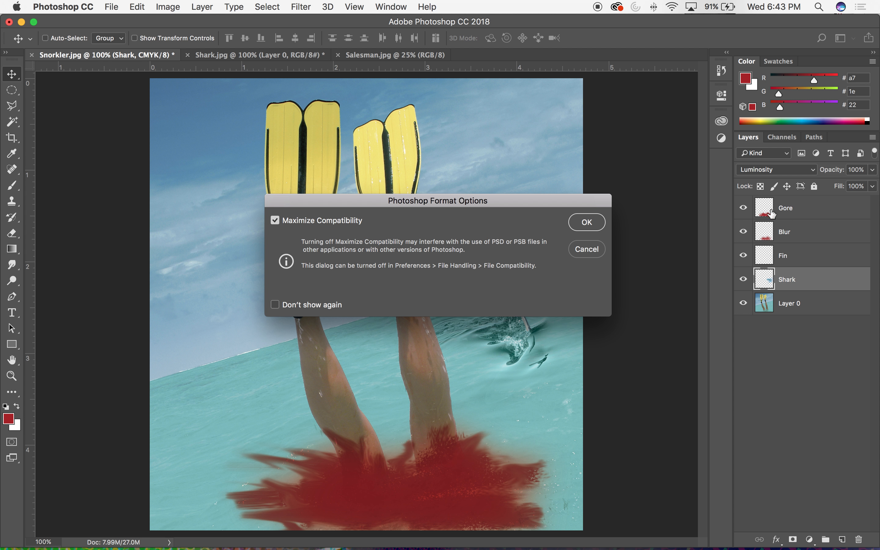
left_click(596, 222)
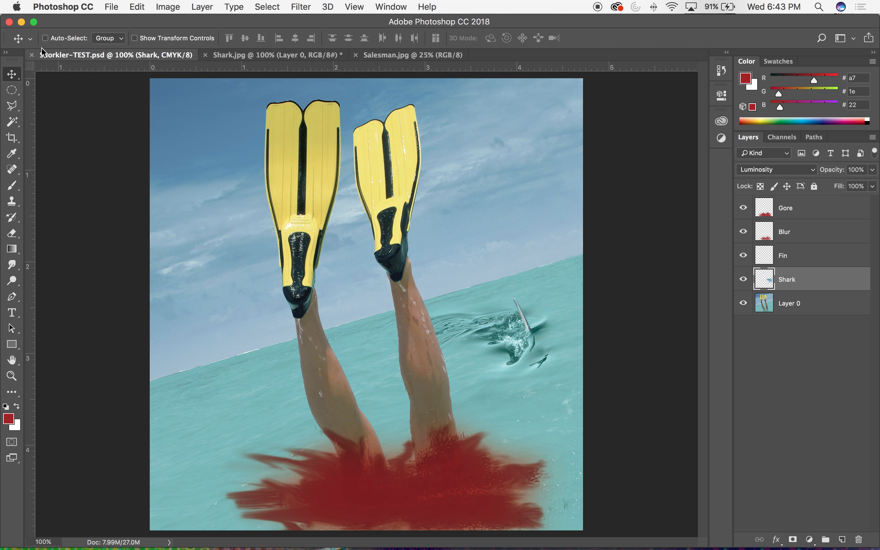
Close the Shark.jpg and Salesman.jpg documents so that only Snorkler-TEST.psd stays open.
left_click(213, 60)
left_click(205, 55)
left_click(391, 174)
left_click(205, 54)
left_click(31, 55)
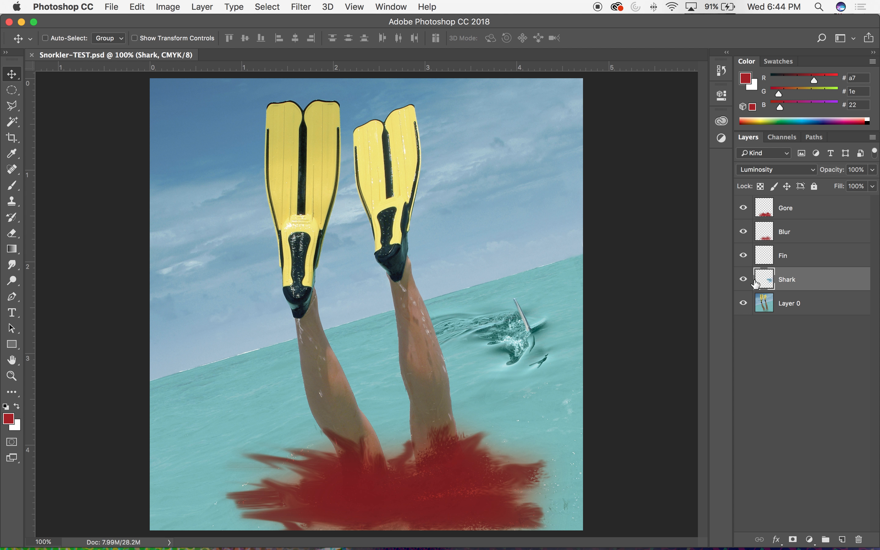
Toggle Layer 0 off and on to check its content, and make it the active layer.
left_click(744, 304)
left_click(742, 304)
left_click(758, 308)
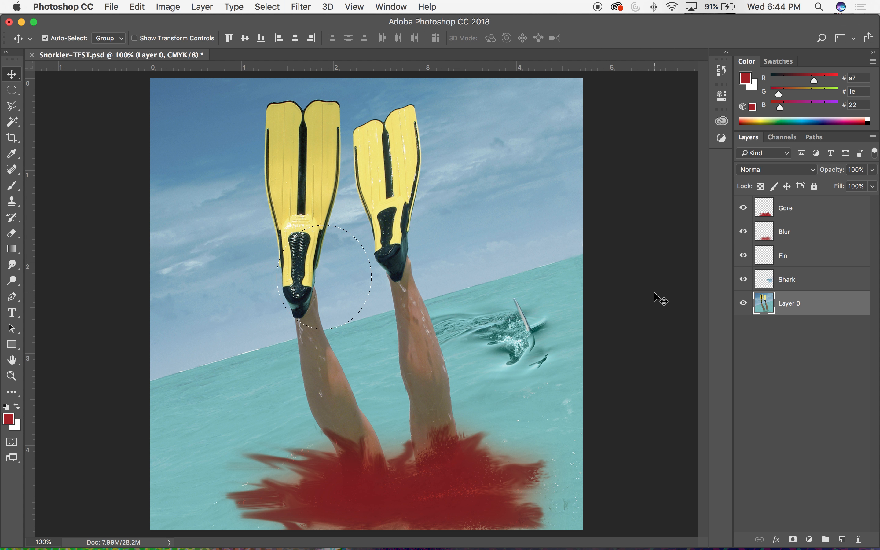
left_click(784, 213)
left_click(794, 308)
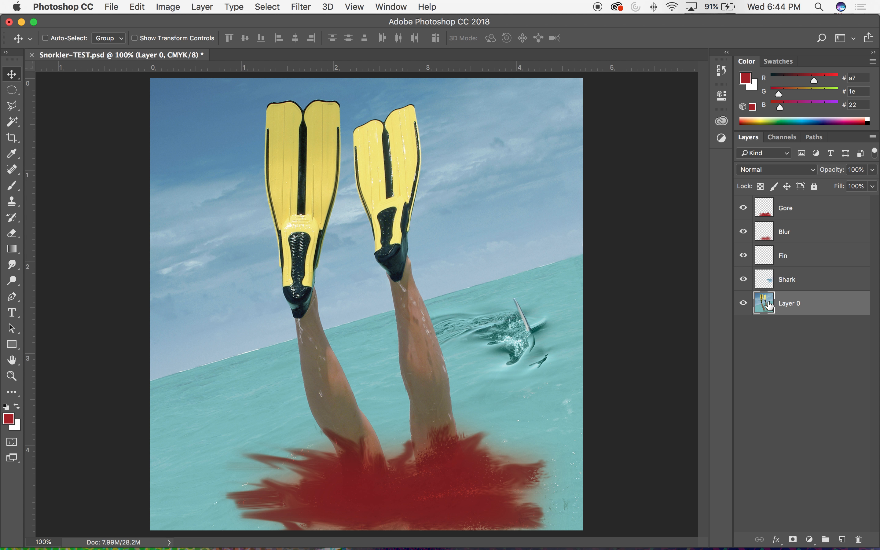
Select both legs on Layer 0 with the Magic Wand, adding the missed areas near the gore to the selection.
left_click(11, 122)
left_click(66, 38)
left_click(314, 398)
left_click(442, 381)
left_click(441, 419)
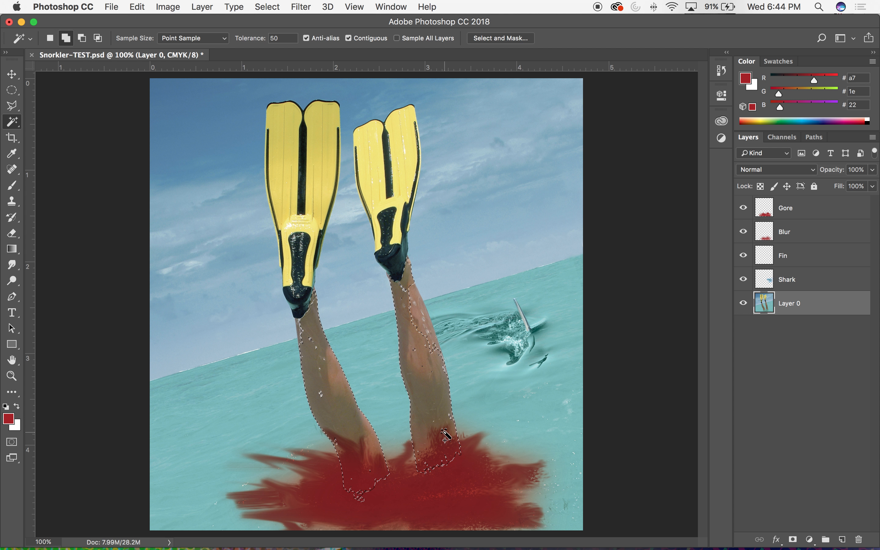
left_click(449, 434, "shift")
left_click(442, 381, "shift")
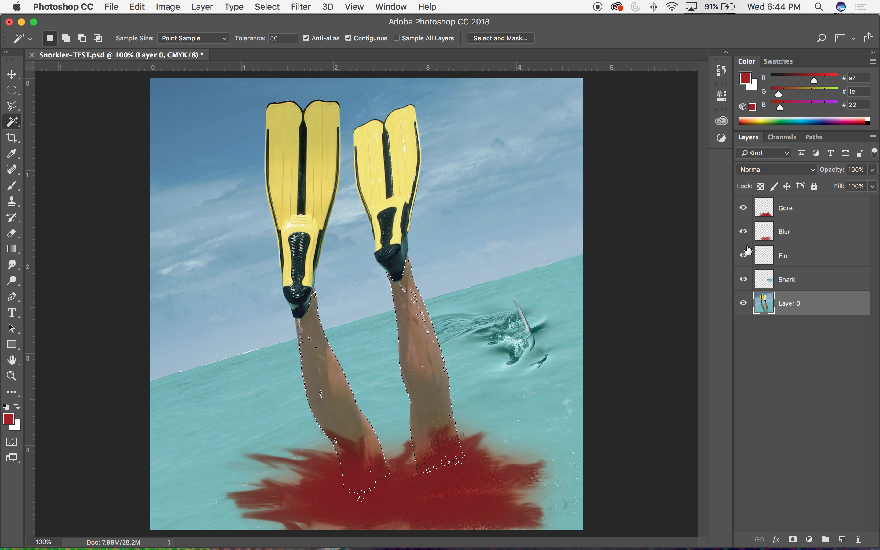
Invert the leg selection so that it covers everything outside the legs.
left_click(335, 5)
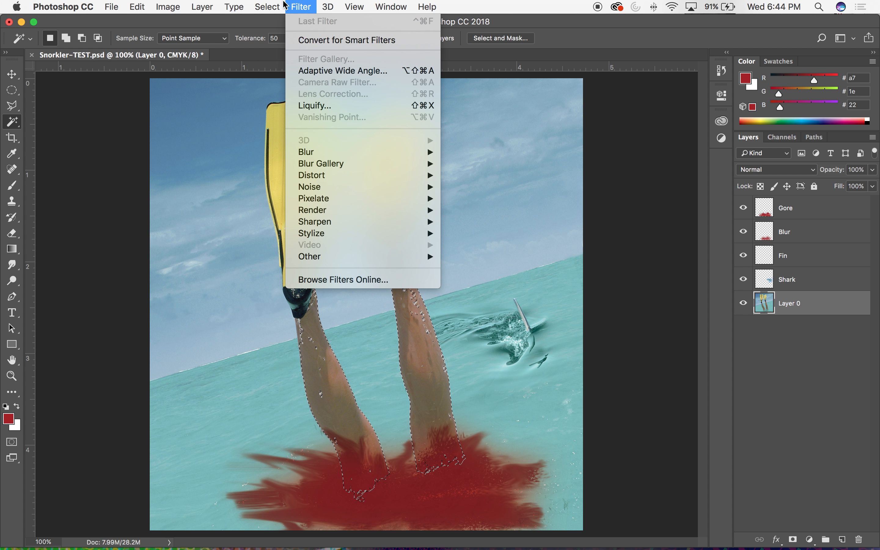
mouse_move(269, 7)
left_click(292, 58)
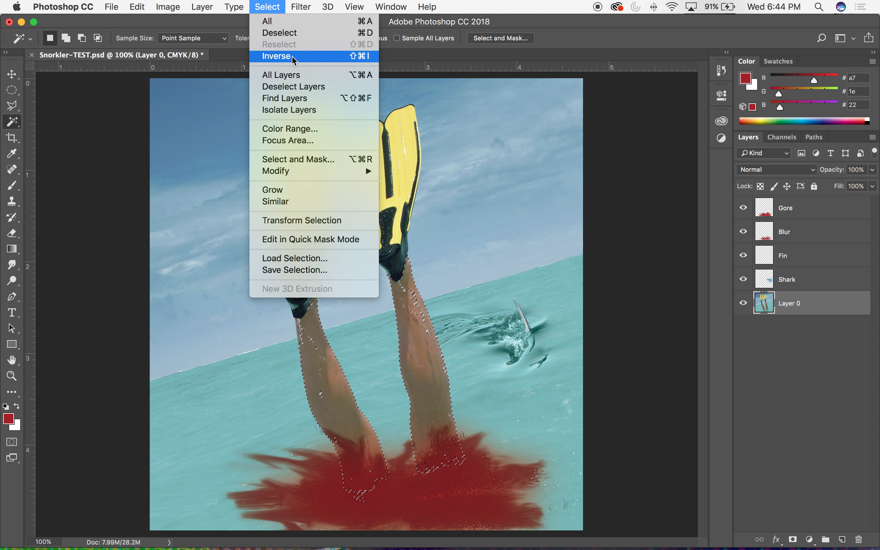
Smudge the gore around both legs on the Gore layer within the inverted selection, and deselect.
left_click(785, 208)
left_click(12, 264)
left_click_drag(476, 436, 464, 458)
mouse_move(405, 442)
left_mouse_down()
mouse_move(396, 464)
mouse_move(328, 461)
mouse_move(376, 448)
mouse_move(250, 462)
left_mouse_up()
left_click_drag(369, 457, 476, 444)
left_click_drag(426, 459, 408, 460)
key("super+d")
key("v")
key("super+minus")
key("super+equal")
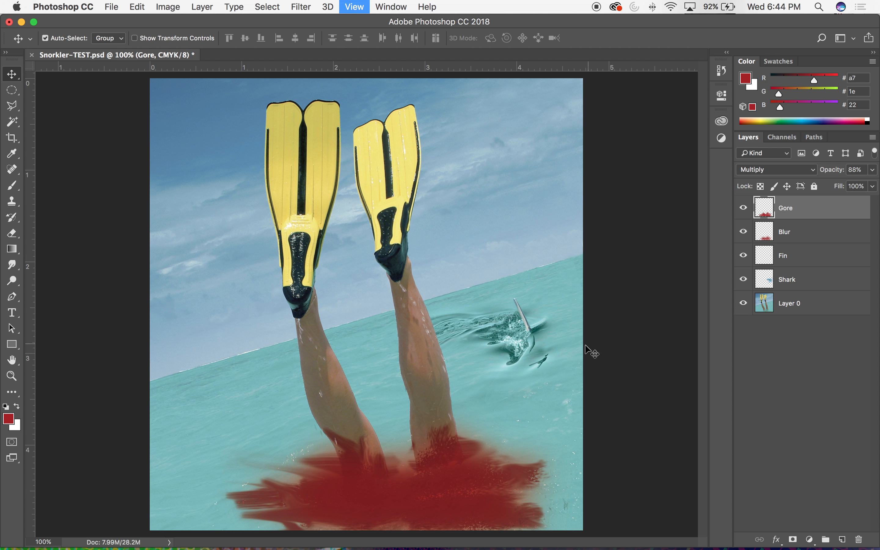
Compare the gore before and after smudging by stepping back in the history, and return to the Deselect state.
left_click(721, 71)
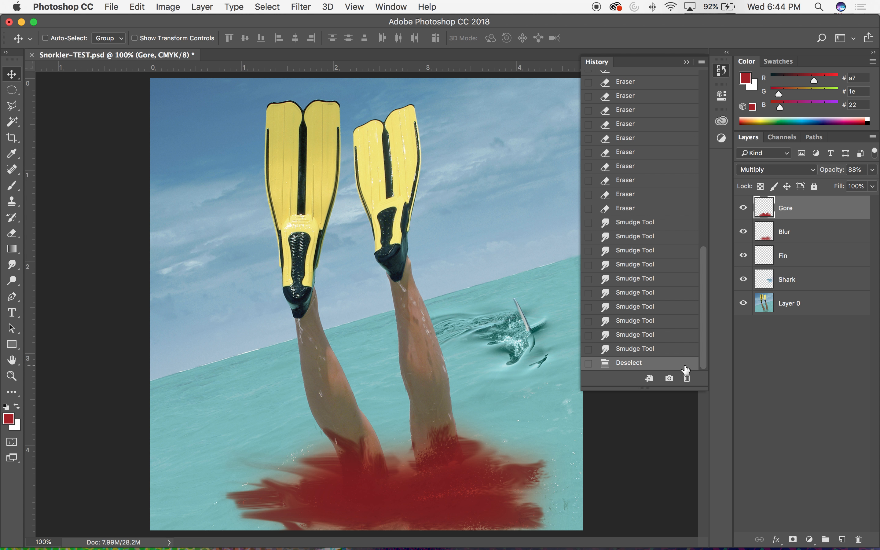
left_click(646, 222)
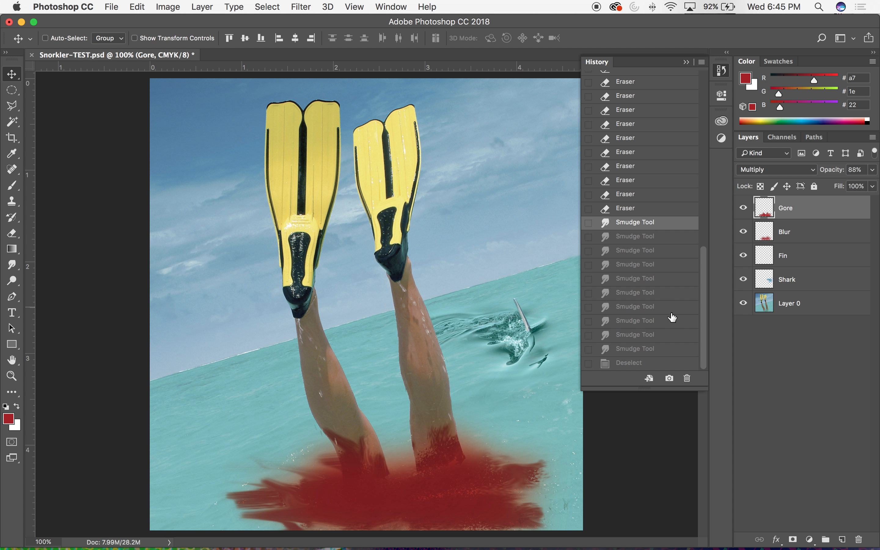
left_click(625, 208)
left_click(642, 365)
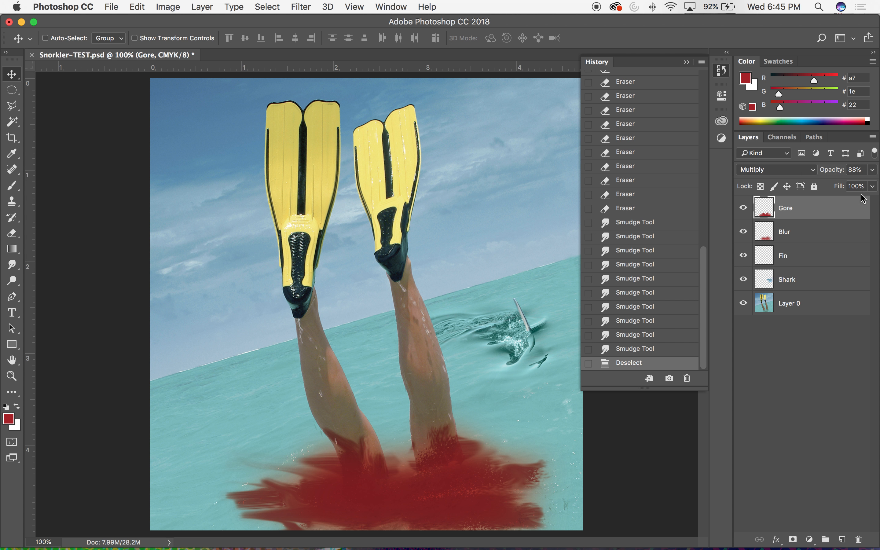
Collapse the history list and select both legs on Layer 0 with the Magic Wand at a tolerance of 80.
left_click(769, 302)
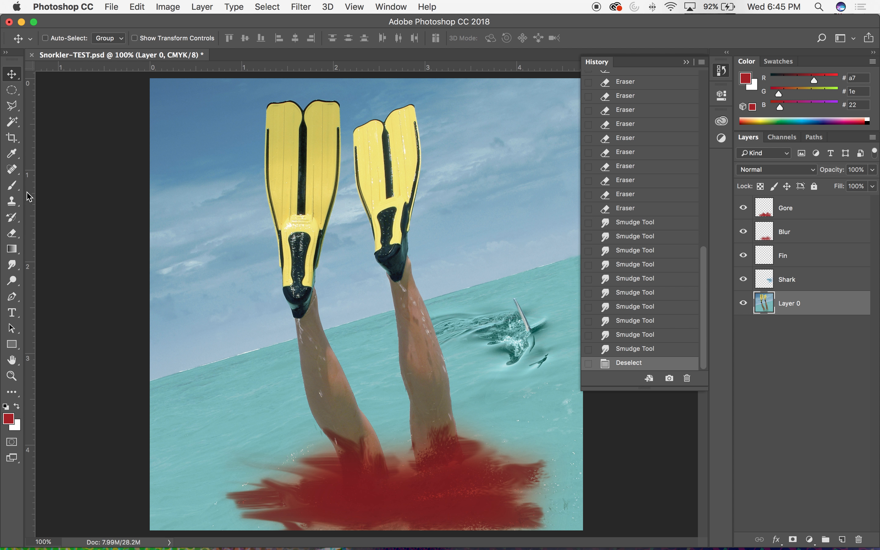
left_click(13, 269)
left_click(11, 280)
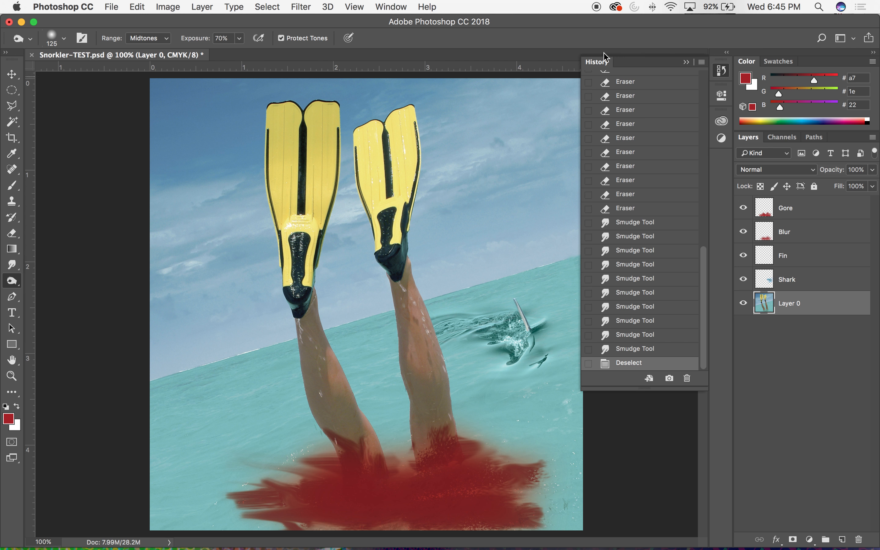
left_click(686, 62)
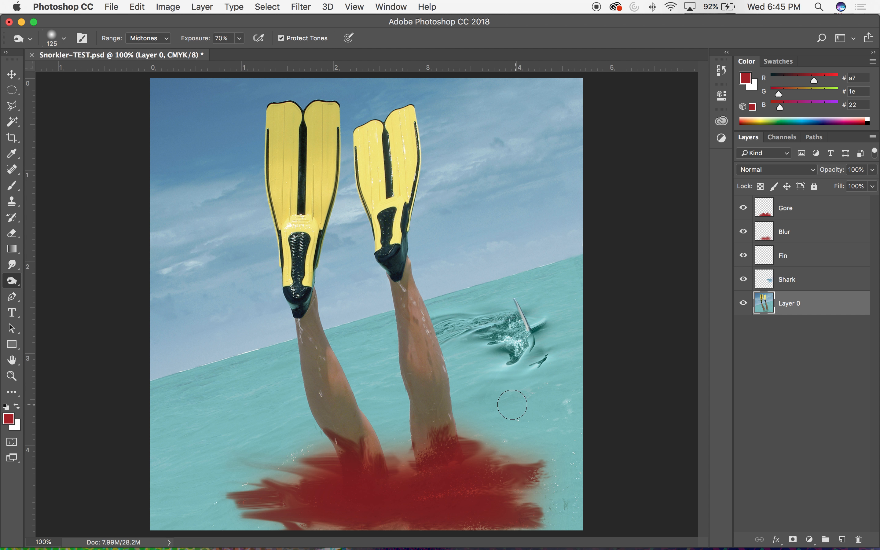
key("w")
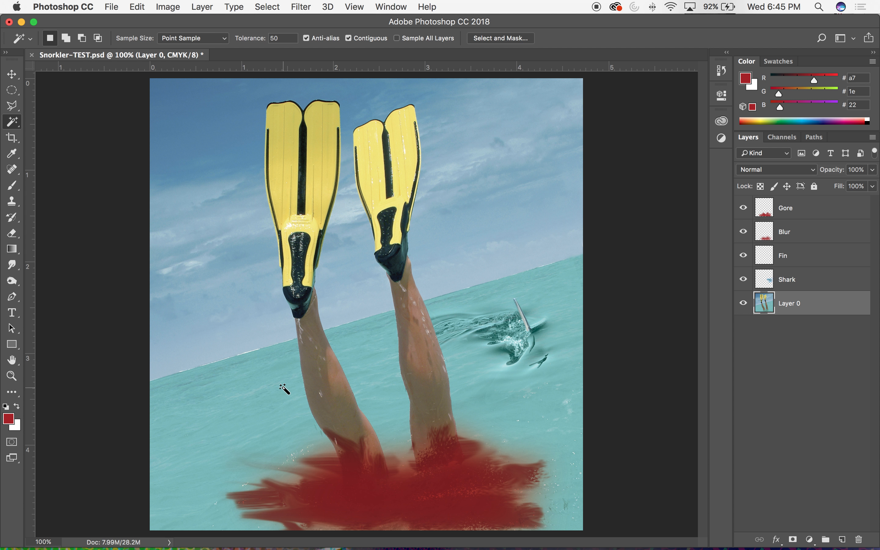
left_click(272, 37)
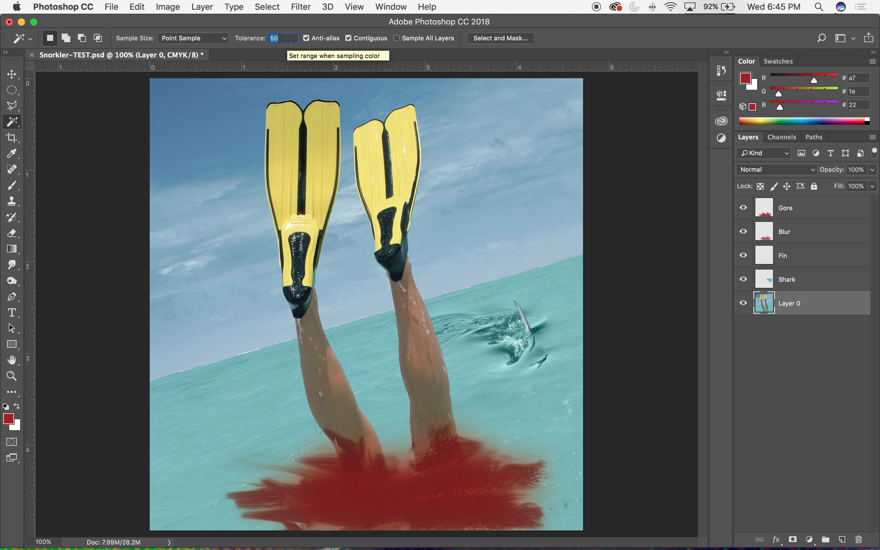
type("80")
left_click(358, 443, "shift")
left_click(441, 432, "shift")
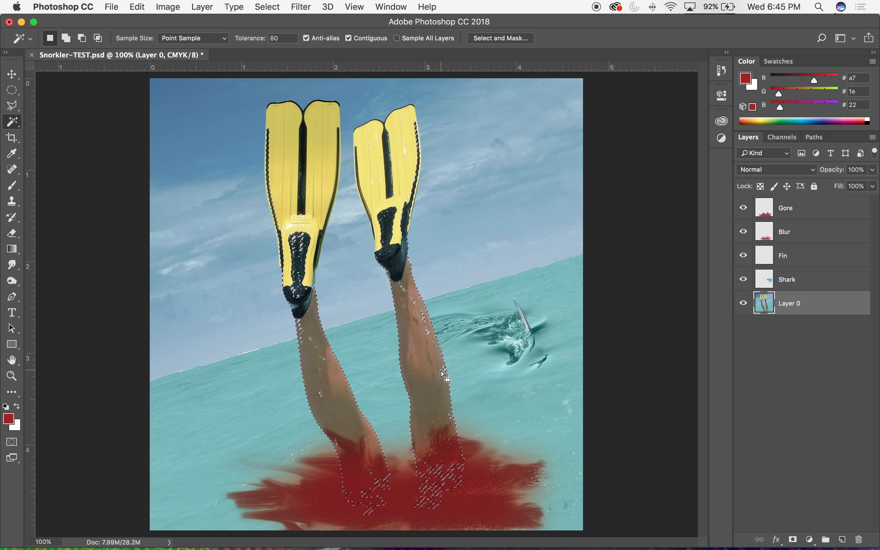
Darken the lower parts of both legs above the gore with the Burn tool at 70% midtone exposure, and deselect.
left_click(12, 281)
left_click_drag(346, 363, 370, 449)
left_click_drag(356, 408, 394, 477)
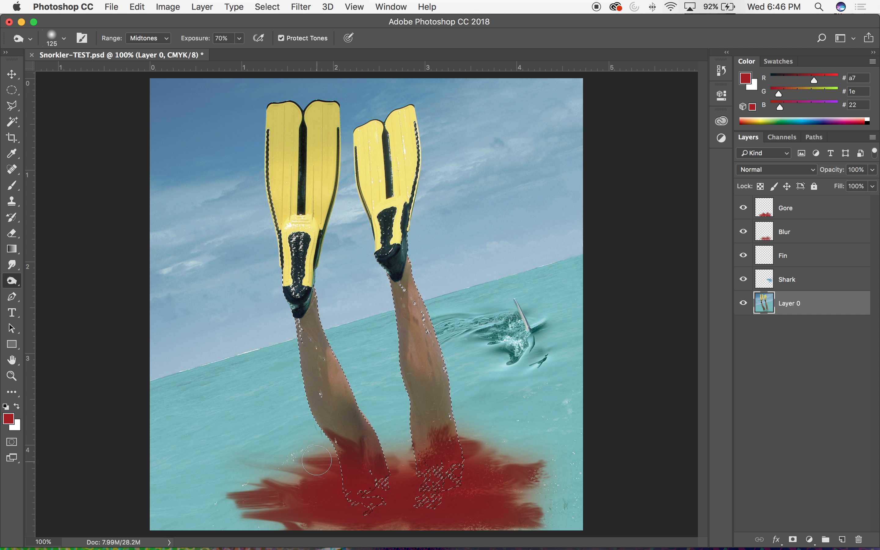
mouse_move(425, 407)
left_mouse_down()
mouse_move(434, 444)
mouse_move(446, 419)
mouse_move(422, 443)
left_mouse_up()
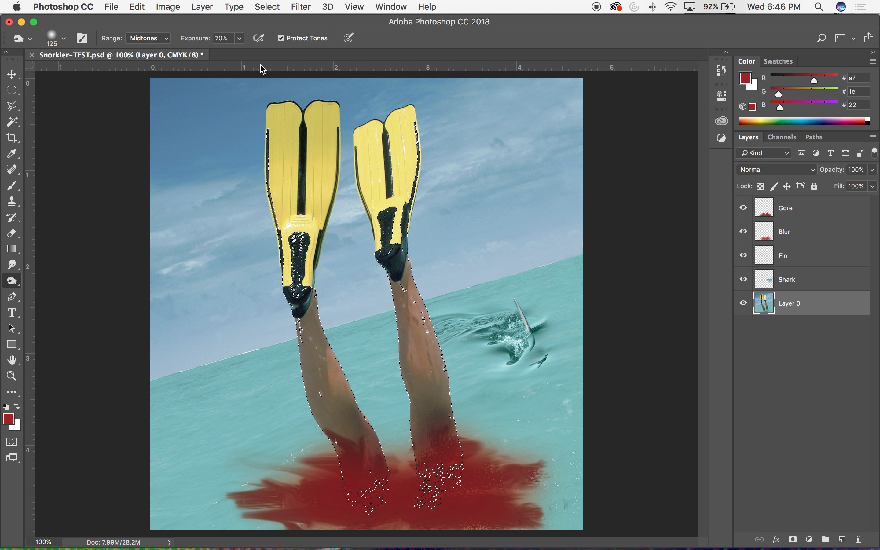
key("super+d")
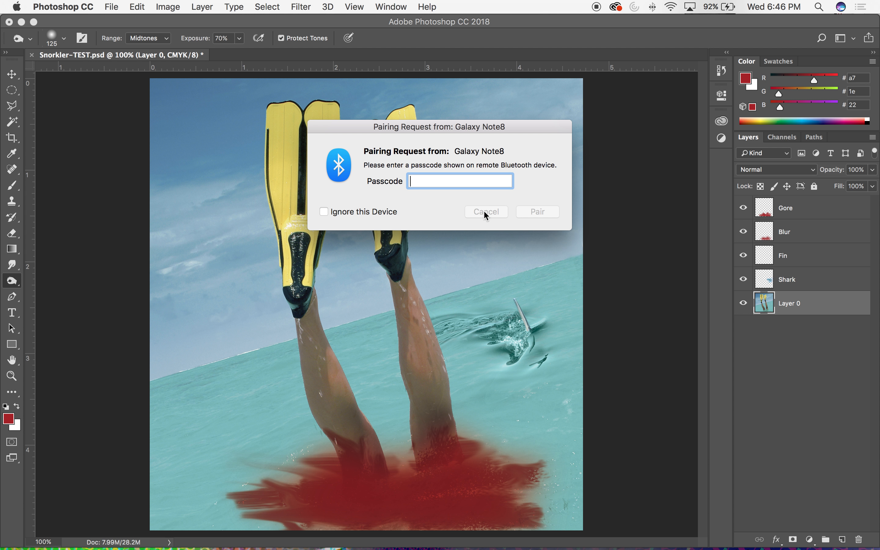
left_click_drag(383, 127, 386, 127)
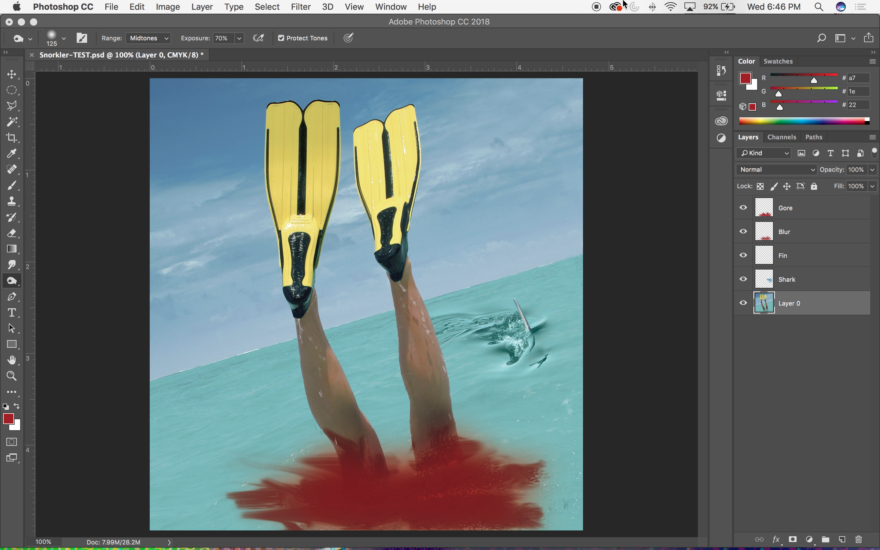
left_click(615, 6)
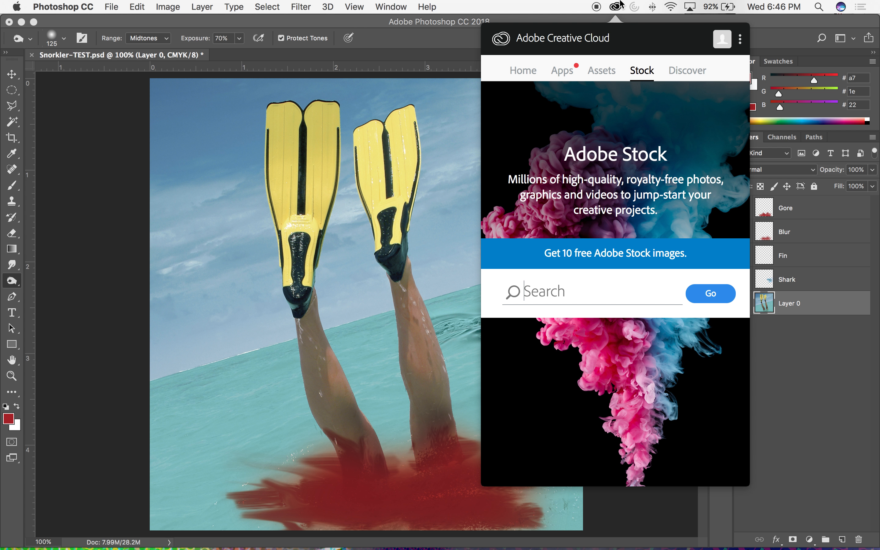